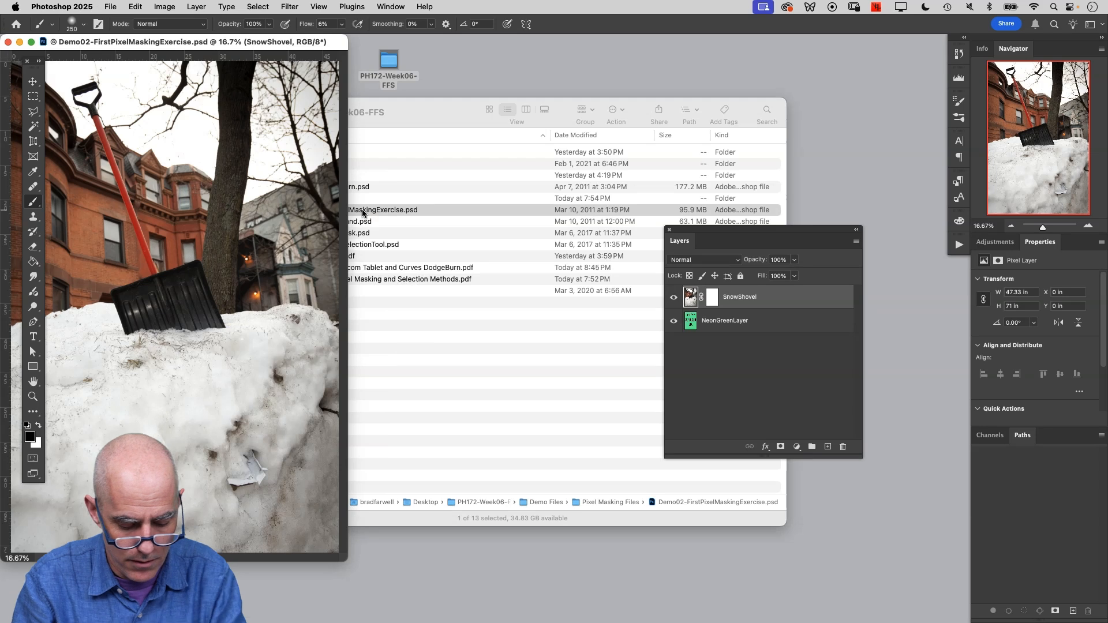
Place the floating Layers panel beside the photo and make the SnowShovel layer's mask active
drag(539, 247, 389, 255)
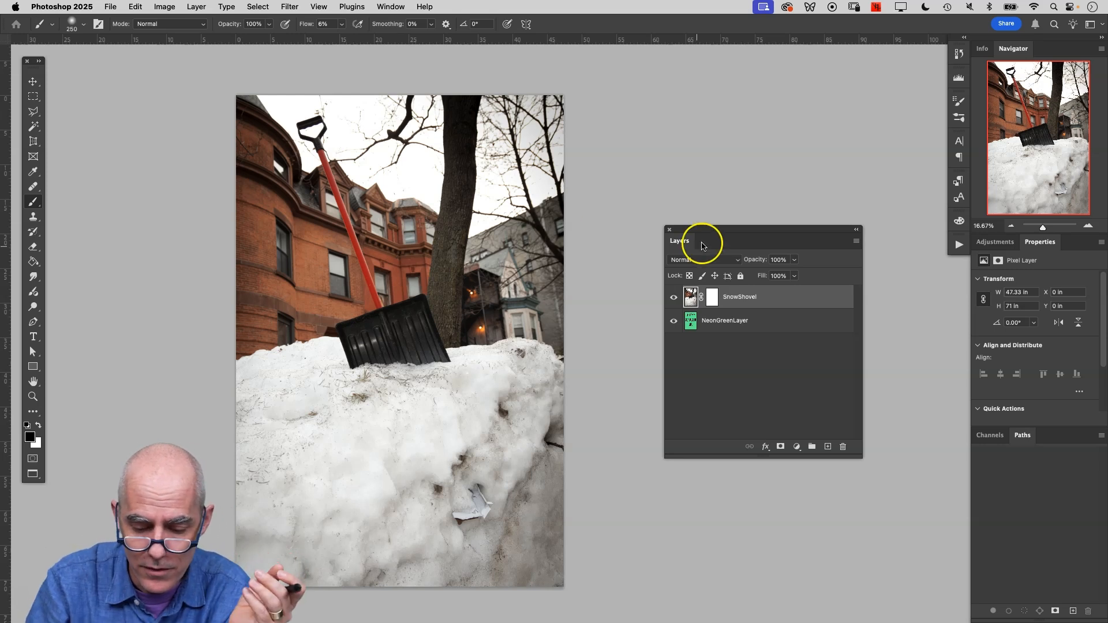
drag(715, 232, 767, 186)
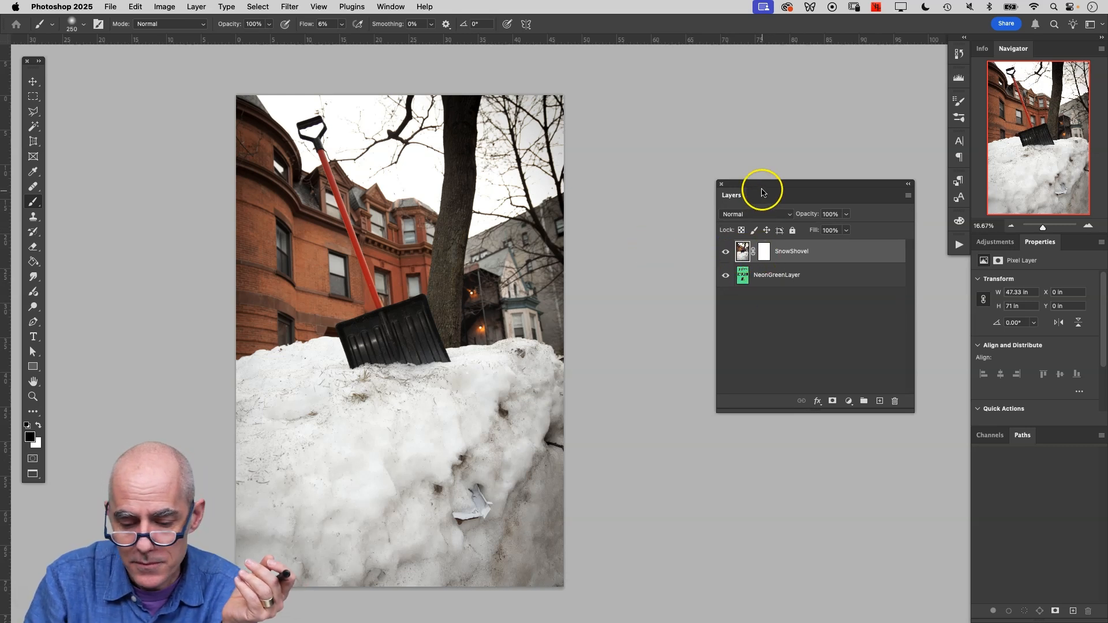
drag(762, 185, 682, 188)
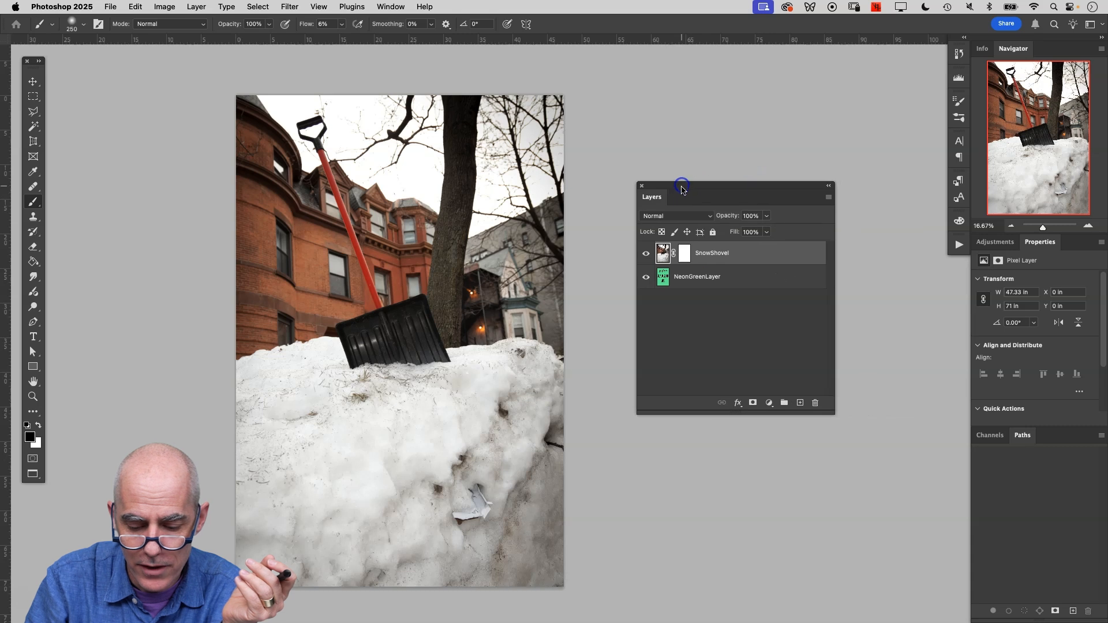
click(684, 254)
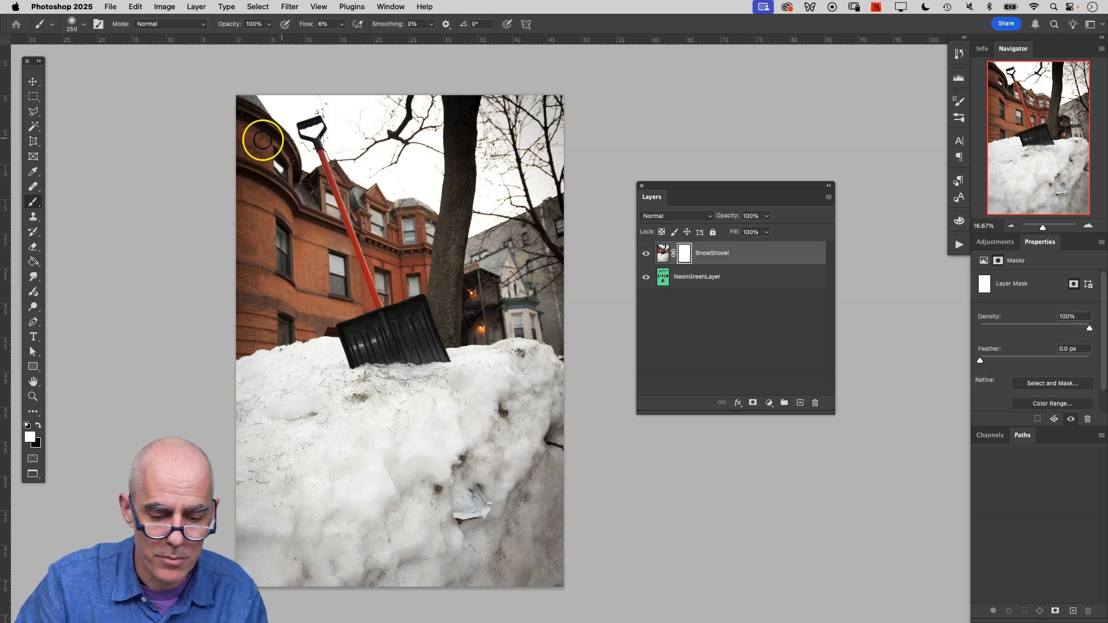
Set the brush flow to 100% and disable the Transfer option in the brush settings
click(341, 26)
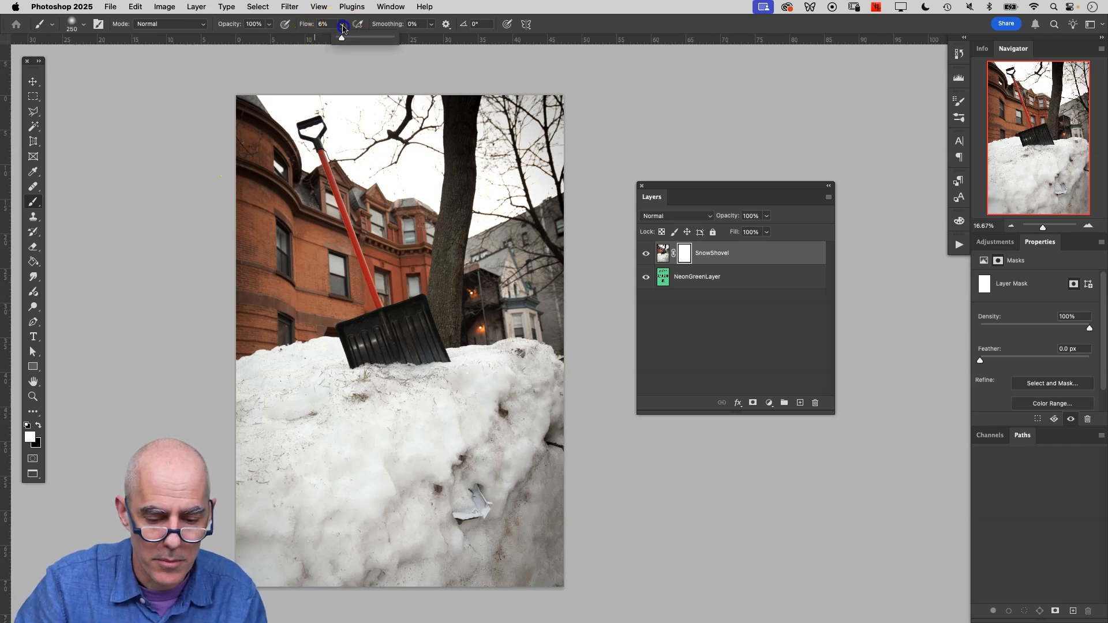
drag(341, 40, 607, 28)
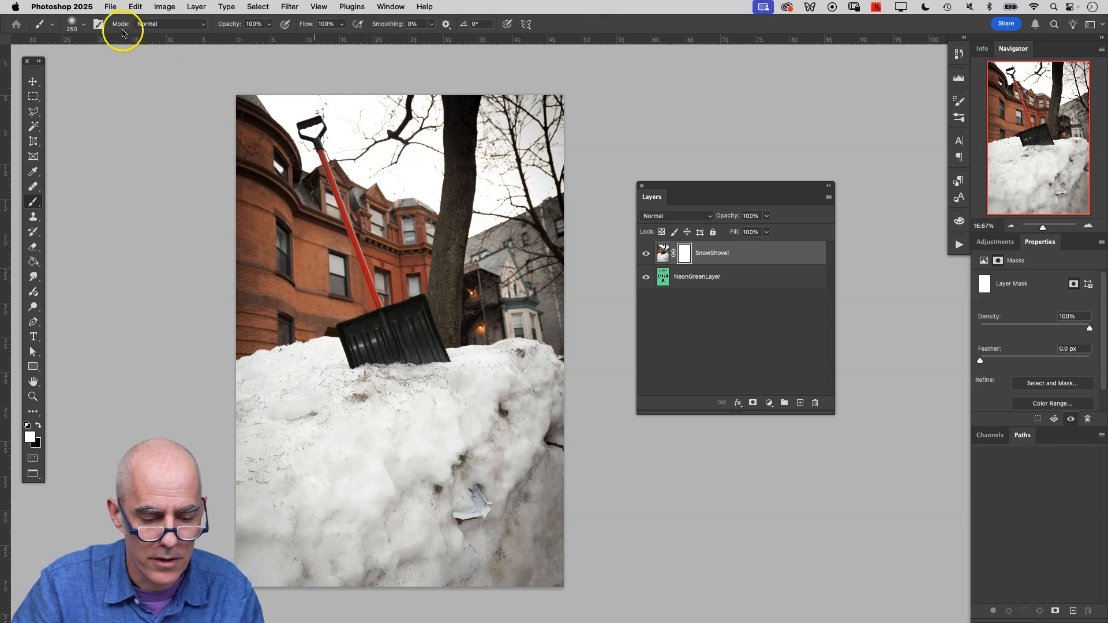
click(100, 26)
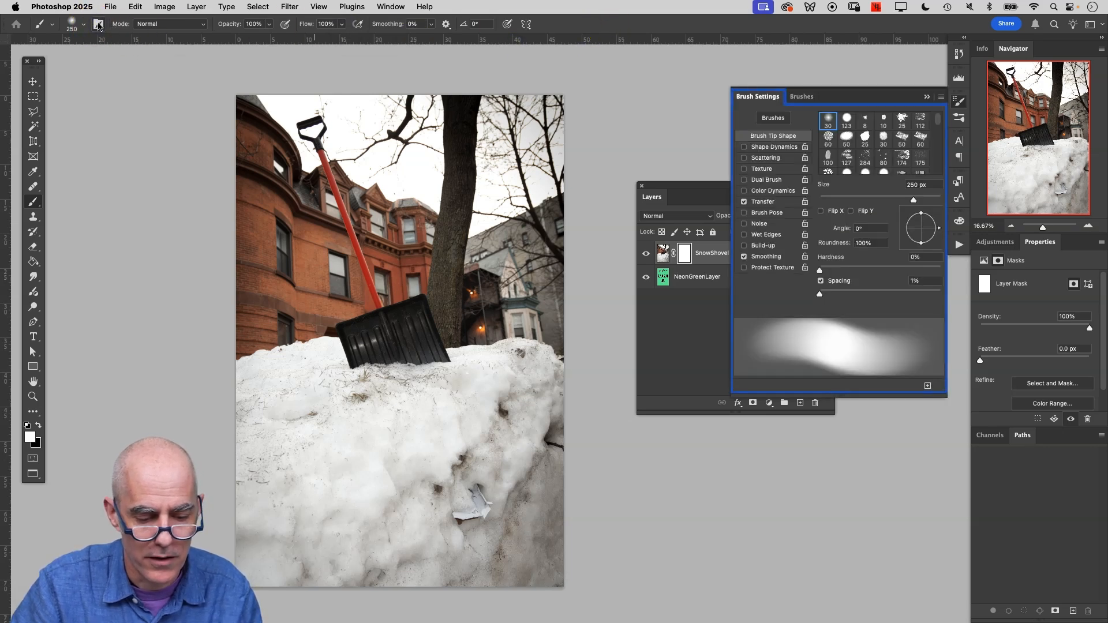
click(744, 203)
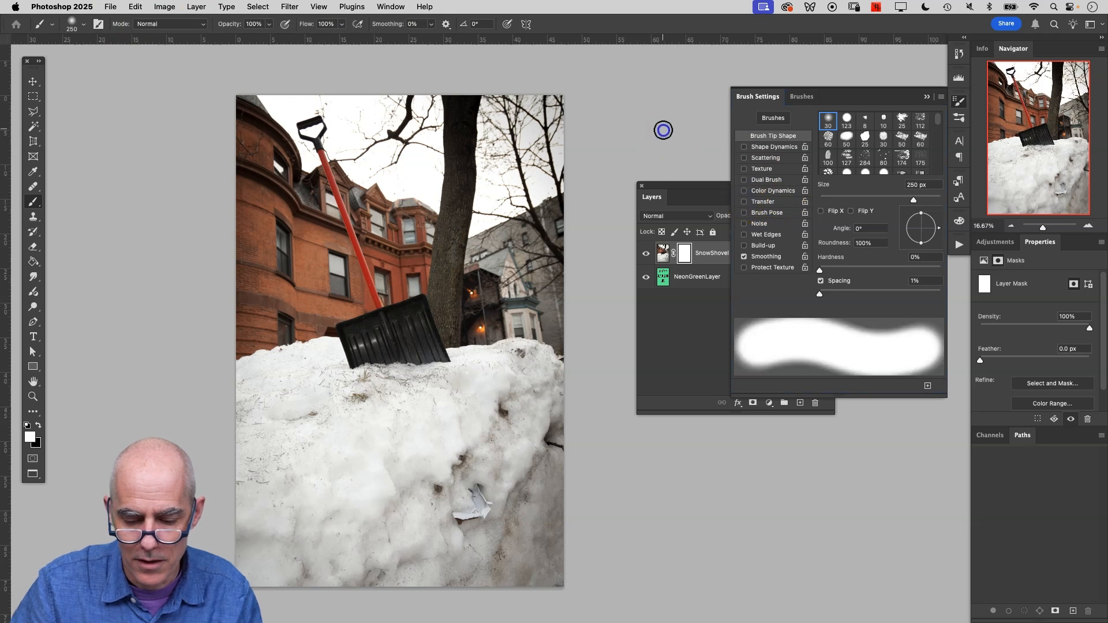
Enlarge the brush to 800 px and close the brush settings
key(bracketright)
key(bracketright)
key(bracketright)
key(bracketright)
key(bracketright)
key(bracketright)
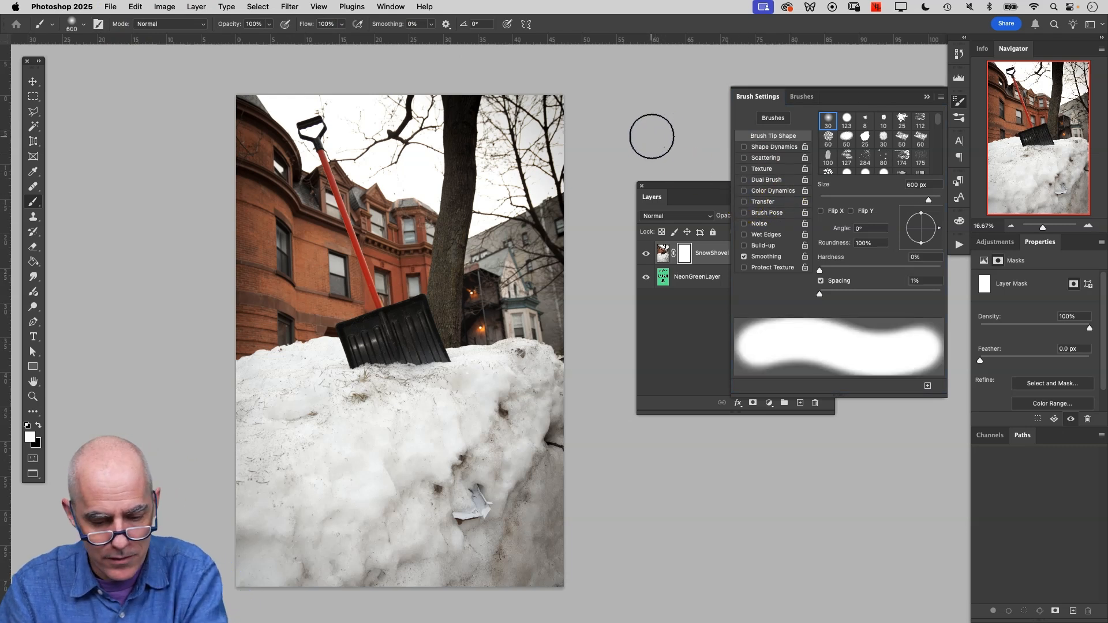
mouse_move(264, 374)
mouse_down()
mouse_move(254, 332)
mouse_move(563, 202)
mouse_move(697, 79)
mouse_move(333, 281)
mouse_move(292, 361)
mouse_move(314, 339)
mouse_move(353, 362)
mouse_up()
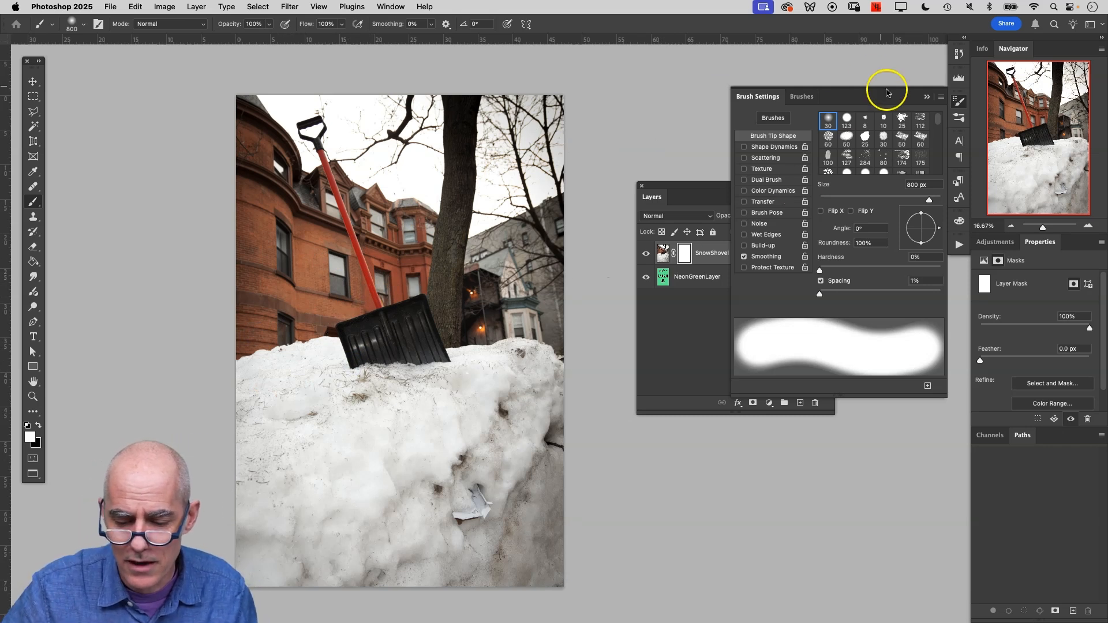
click(928, 97)
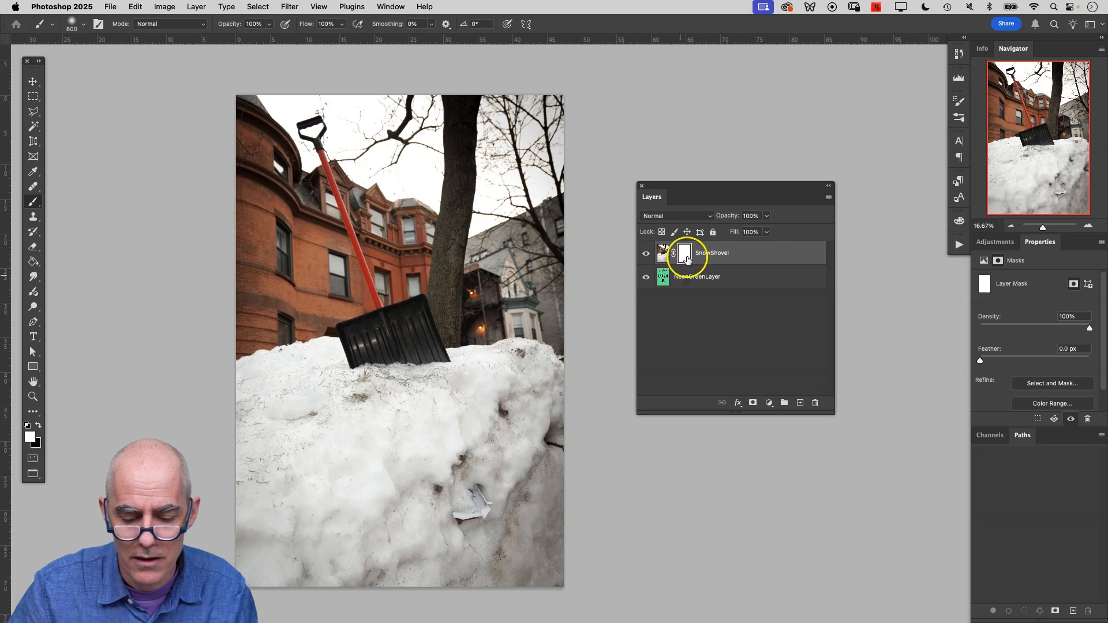
Paint black on the SnowShovel mask to hide most of the photo, and restore it by painting the mask white
click(686, 257)
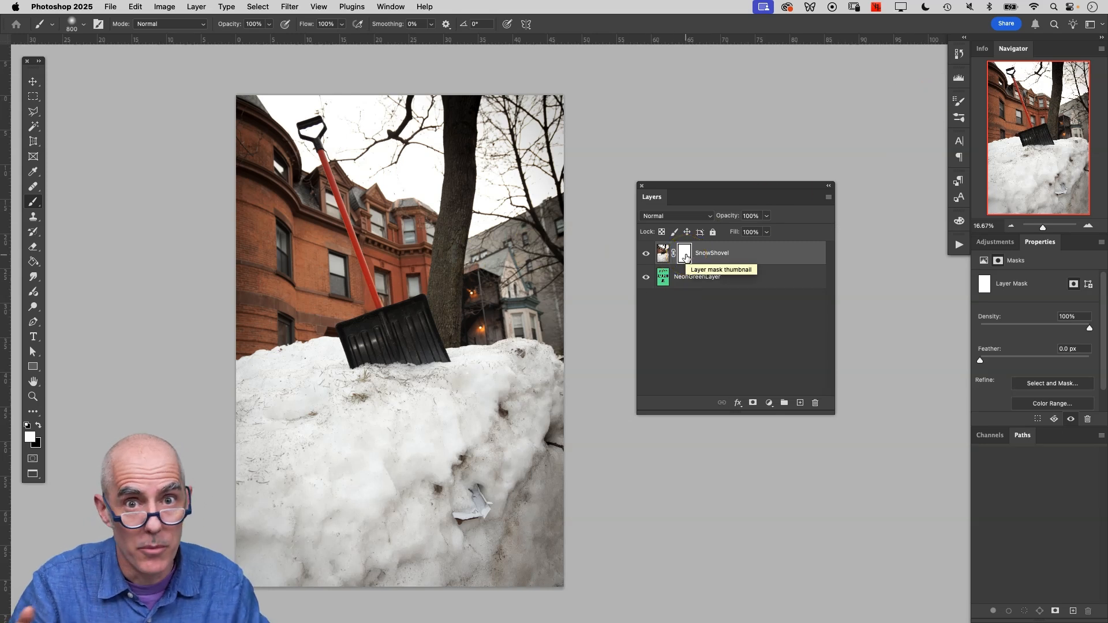
key(x)
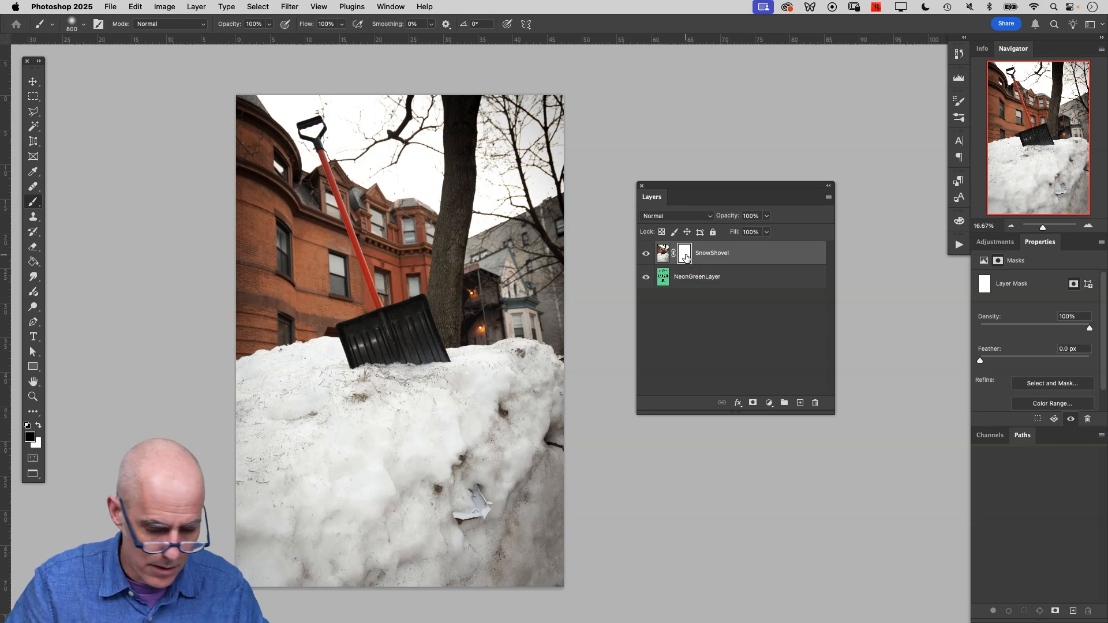
mouse_move(252, 389)
mouse_down()
mouse_move(266, 363)
mouse_move(338, 359)
mouse_move(383, 388)
mouse_move(439, 391)
mouse_move(417, 344)
mouse_move(293, 340)
mouse_move(306, 302)
mouse_move(490, 291)
mouse_move(322, 295)
mouse_move(310, 263)
mouse_move(506, 232)
mouse_move(257, 223)
mouse_move(480, 193)
mouse_move(235, 182)
mouse_move(539, 161)
mouse_move(474, 146)
mouse_move(331, 142)
mouse_move(544, 199)
mouse_move(551, 307)
mouse_move(379, 389)
mouse_up()
drag(420, 466, 378, 477)
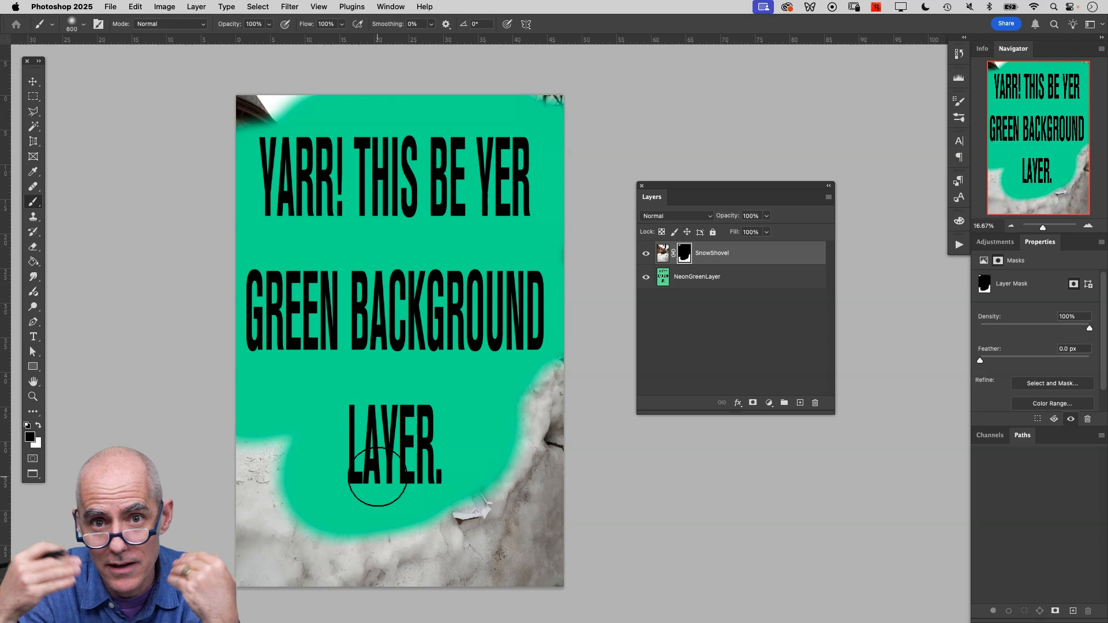
key(x)
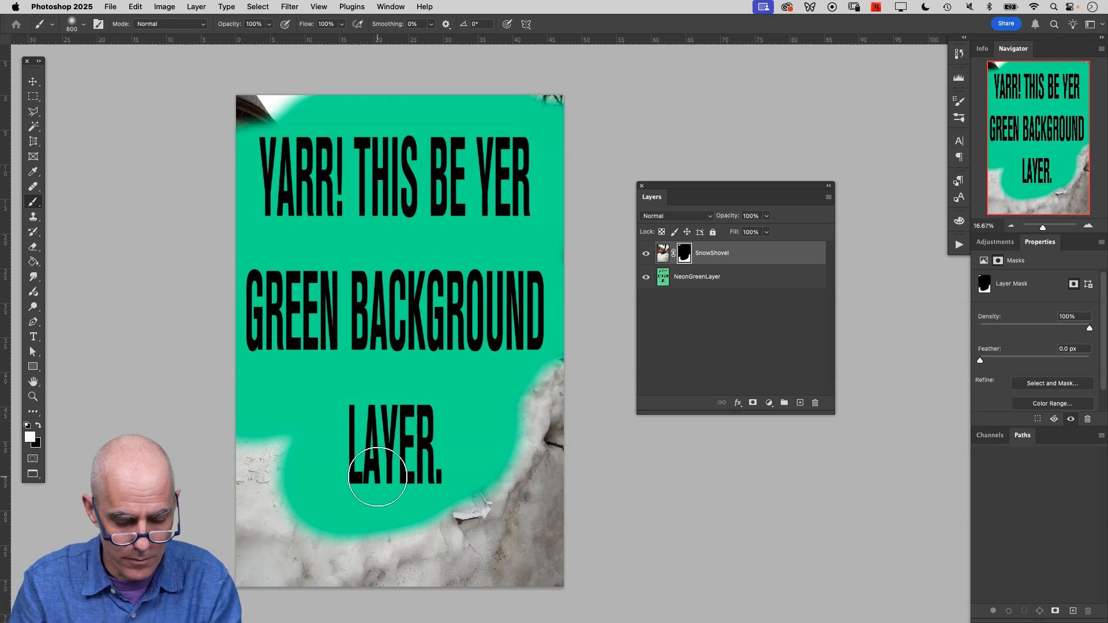
mouse_move(272, 354)
mouse_down()
mouse_move(292, 365)
mouse_move(297, 438)
mouse_move(314, 449)
mouse_move(326, 268)
mouse_move(236, 304)
mouse_move(248, 135)
mouse_move(378, 310)
mouse_move(354, 414)
mouse_move(328, 176)
mouse_move(350, 140)
mouse_move(297, 124)
mouse_move(400, 117)
mouse_move(579, 134)
mouse_move(388, 146)
mouse_move(361, 158)
mouse_move(571, 167)
mouse_move(309, 209)
mouse_move(580, 209)
mouse_move(426, 228)
mouse_move(383, 249)
mouse_move(611, 265)
mouse_move(347, 302)
mouse_move(592, 316)
mouse_move(417, 347)
mouse_move(416, 365)
mouse_move(599, 375)
mouse_move(399, 390)
mouse_move(566, 390)
mouse_move(426, 402)
mouse_move(533, 421)
mouse_move(335, 526)
mouse_move(366, 473)
mouse_move(491, 498)
mouse_move(327, 524)
mouse_move(402, 510)
mouse_move(524, 447)
mouse_move(501, 414)
mouse_move(507, 369)
mouse_move(480, 435)
mouse_move(502, 322)
mouse_up()
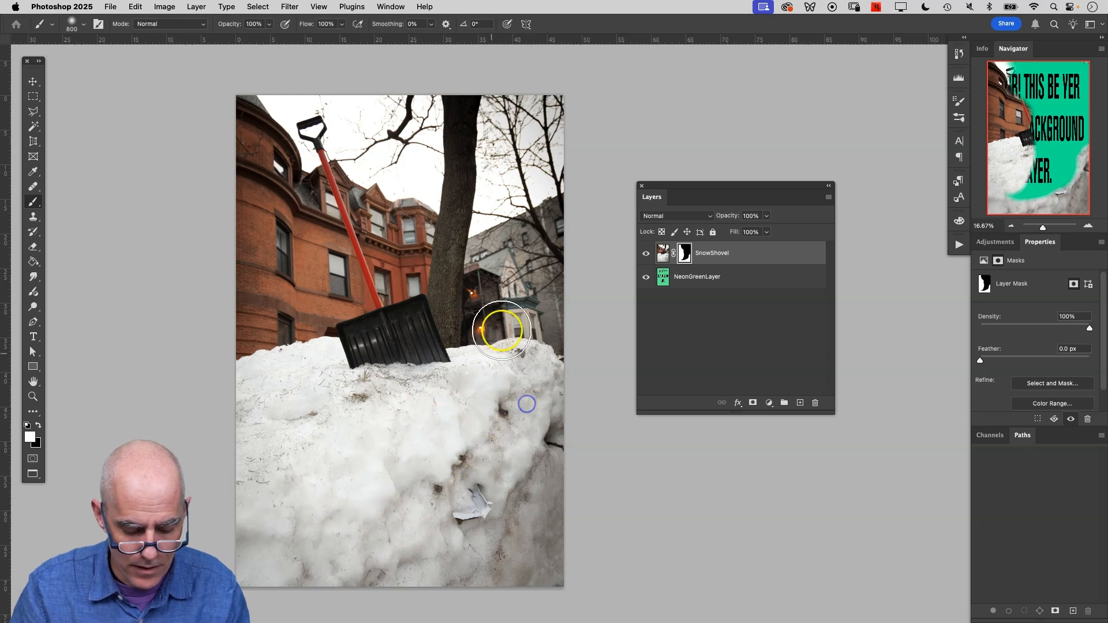
Paint black on the mask over the shovel blade and nearby snow, and reduce the brush size to 300 px
key(x)
mouse_move(443, 366)
mouse_down()
mouse_move(366, 354)
mouse_move(330, 384)
mouse_up()
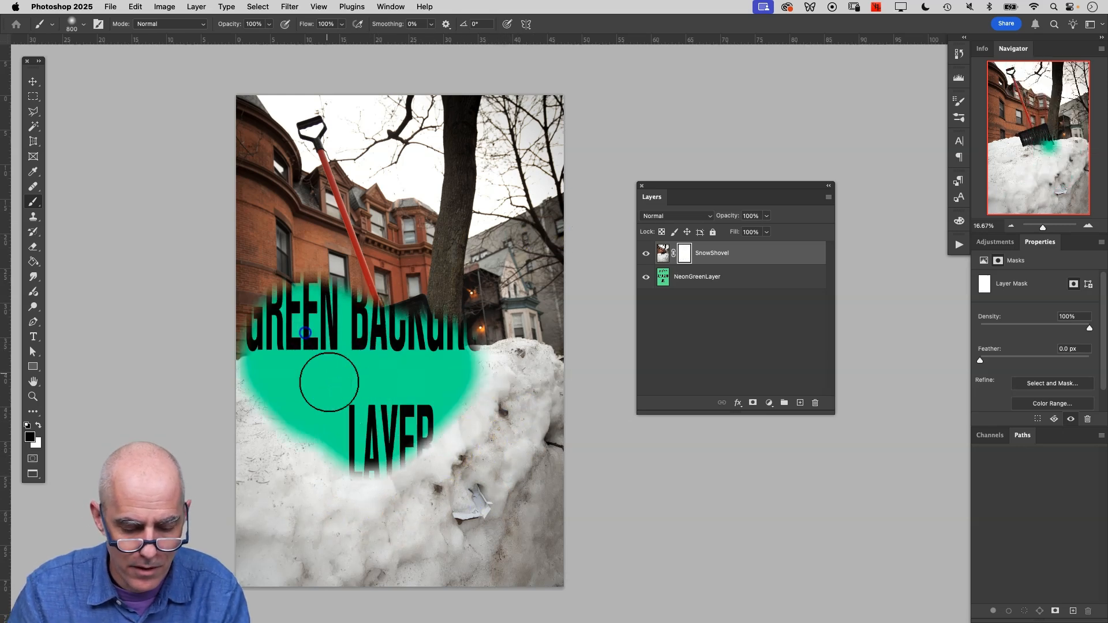
key(bracketleft)
key(bracketleft)
key(bracketleft)
key(bracketleft)
key(bracketleft)
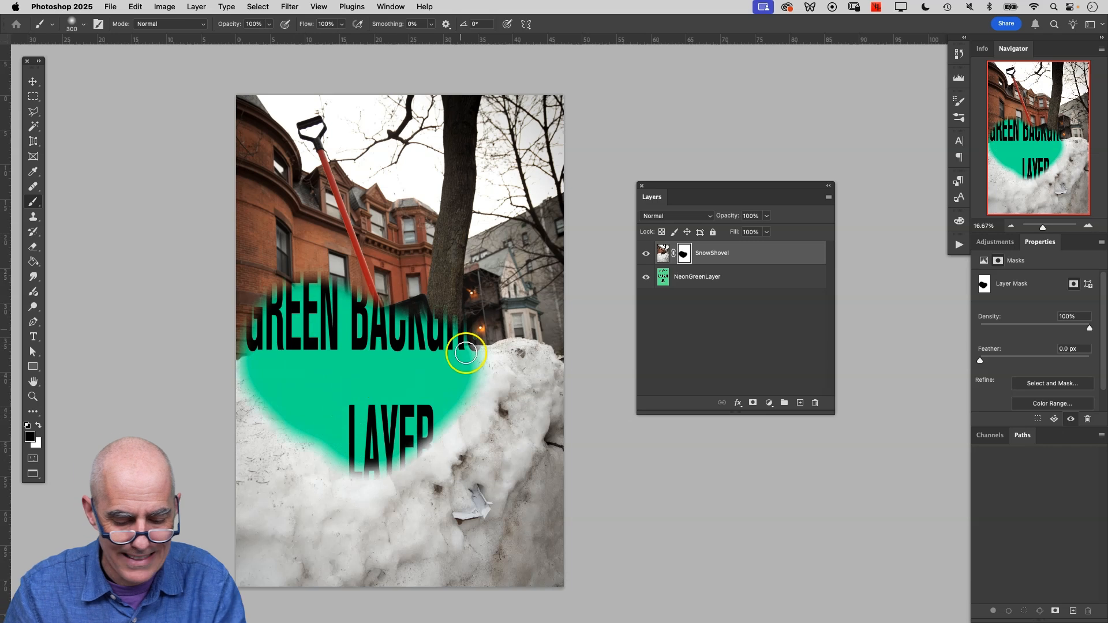
Extend the black mask painting across the snow, building and tree, and paint everything back with white
mouse_move(423, 441)
mouse_down()
mouse_move(412, 463)
mouse_move(389, 414)
mouse_move(341, 454)
mouse_move(397, 482)
mouse_up()
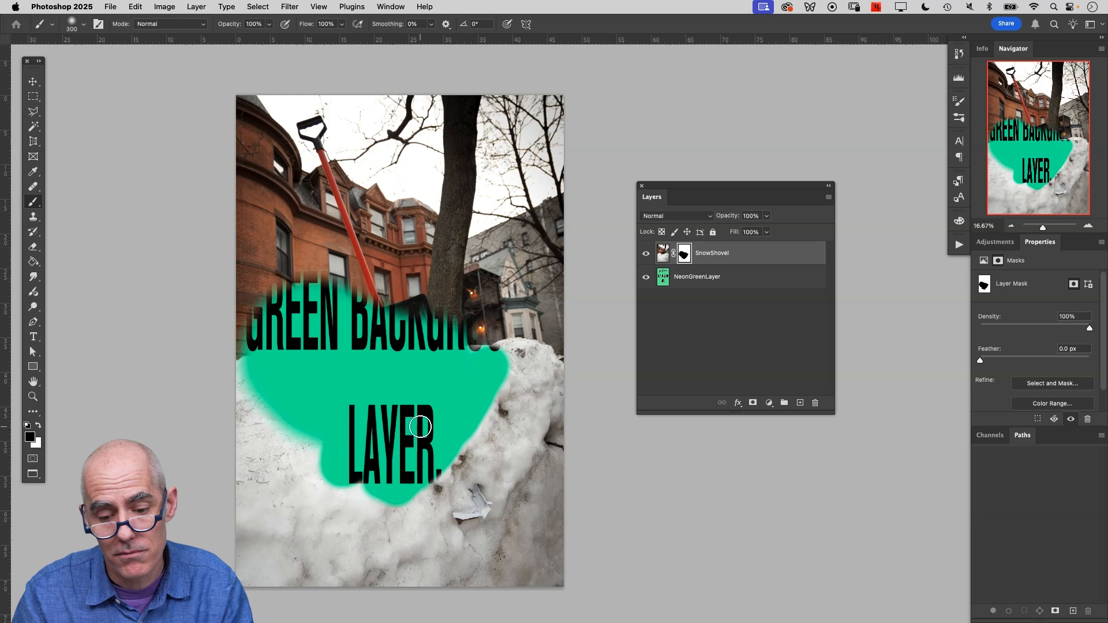
mouse_move(299, 280)
mouse_down()
mouse_move(284, 293)
mouse_move(299, 247)
mouse_move(361, 337)
mouse_move(442, 312)
mouse_move(507, 354)
mouse_move(438, 247)
mouse_move(354, 254)
mouse_move(286, 224)
mouse_move(248, 261)
mouse_move(250, 233)
mouse_move(302, 168)
mouse_move(351, 156)
mouse_move(366, 227)
mouse_move(470, 153)
mouse_move(441, 242)
mouse_up()
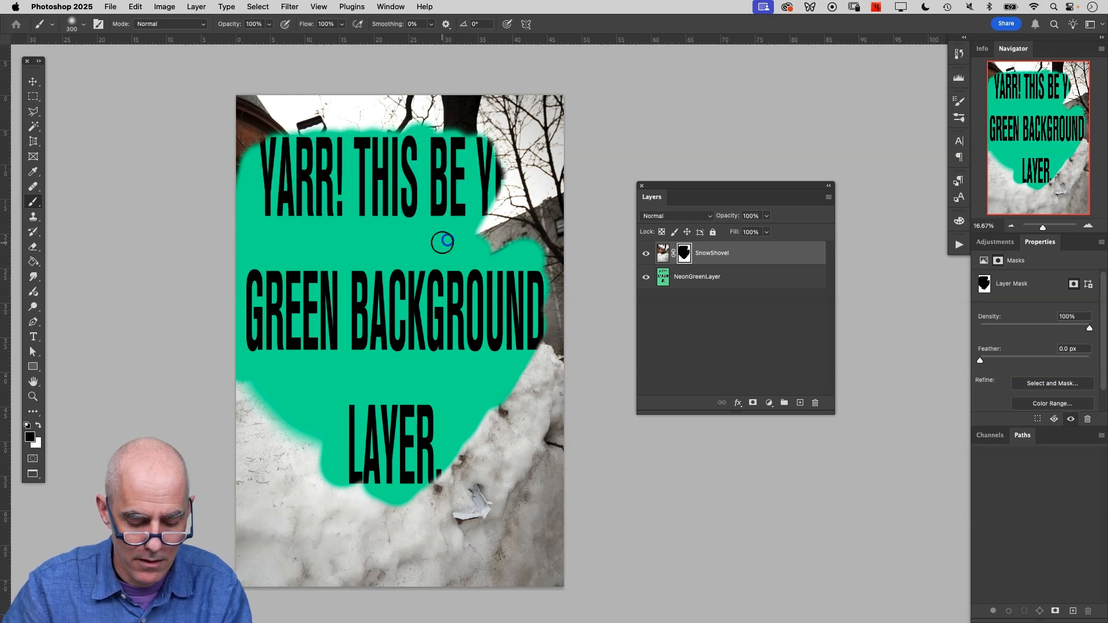
key(x)
mouse_move(277, 173)
mouse_down()
mouse_move(248, 167)
mouse_move(247, 223)
mouse_move(288, 140)
mouse_move(335, 123)
mouse_move(343, 224)
mouse_move(405, 185)
mouse_move(459, 123)
mouse_move(473, 161)
mouse_move(489, 161)
mouse_move(477, 269)
mouse_move(564, 228)
mouse_move(520, 374)
mouse_move(497, 410)
mouse_move(482, 360)
mouse_move(492, 242)
mouse_move(462, 256)
mouse_move(437, 245)
mouse_move(393, 293)
mouse_move(339, 318)
mouse_move(263, 260)
mouse_move(321, 230)
mouse_move(358, 257)
mouse_move(150, 351)
mouse_move(370, 319)
mouse_move(424, 325)
mouse_move(205, 419)
mouse_move(501, 376)
mouse_move(280, 433)
mouse_move(515, 399)
mouse_move(322, 455)
mouse_move(390, 446)
mouse_move(445, 460)
mouse_move(443, 479)
mouse_move(480, 447)
mouse_up()
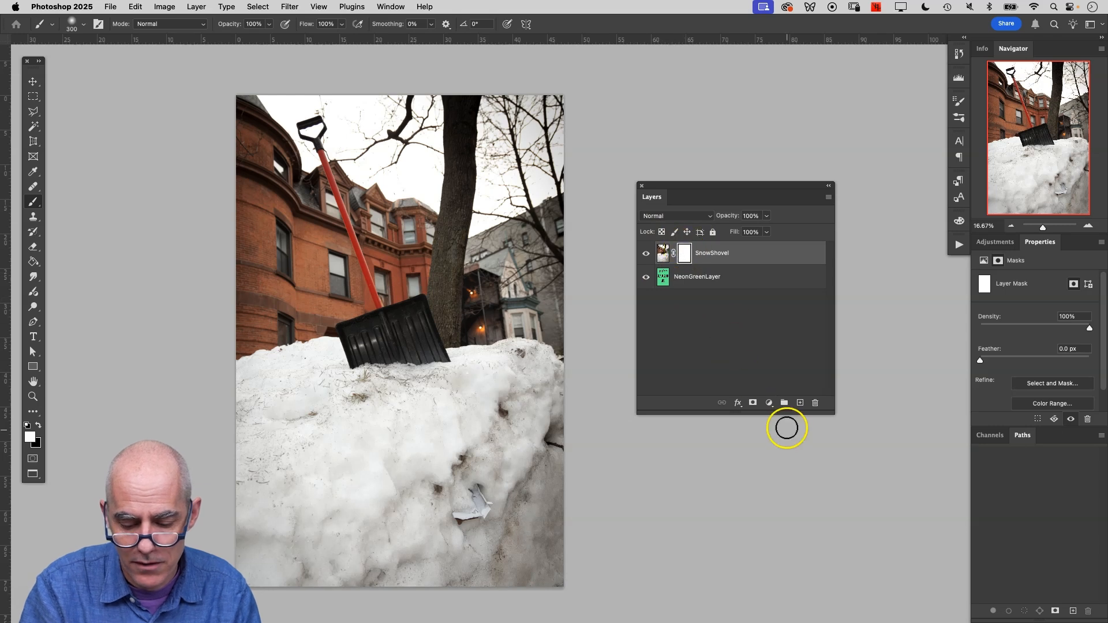
Delete the SnowShovel layer's mask without applying it, and add a new layer mask to the same layer
click(813, 405)
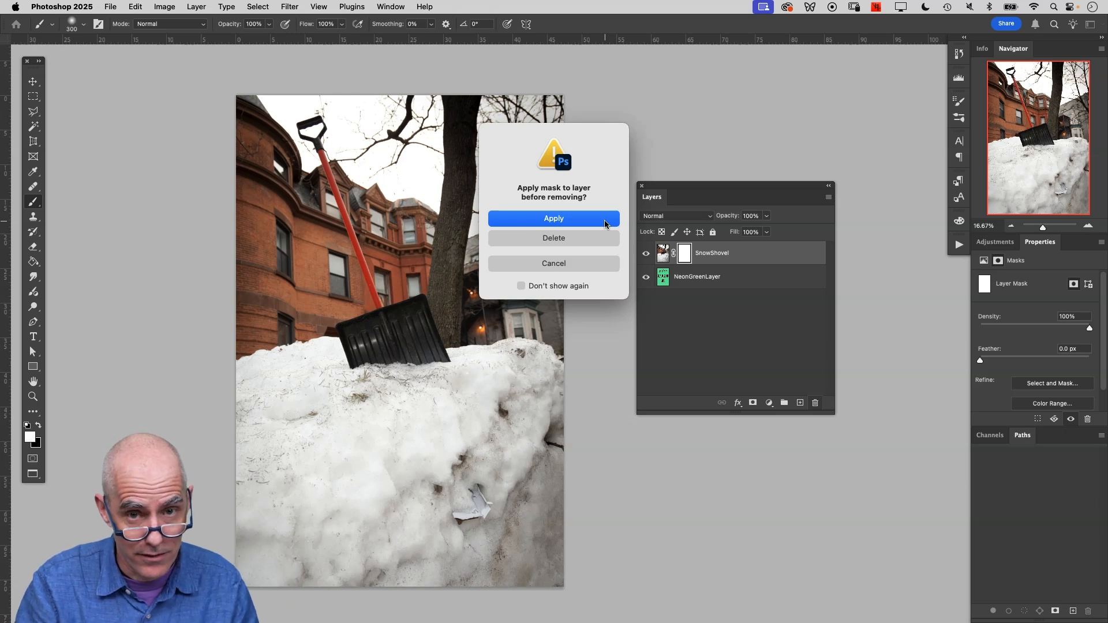
click(582, 242)
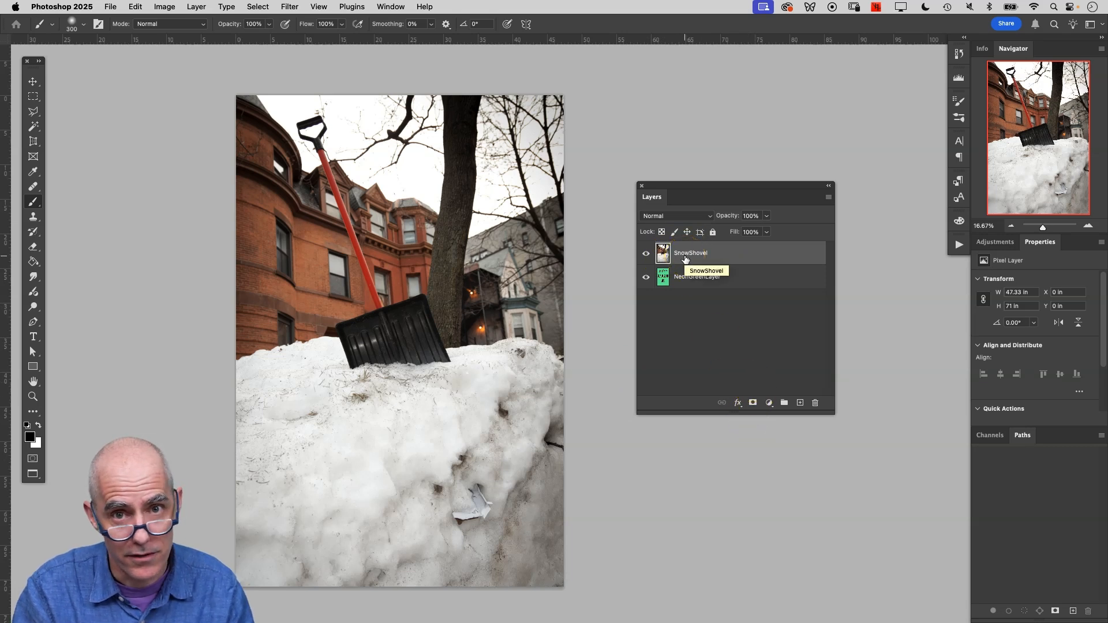
click(712, 247)
click(745, 403)
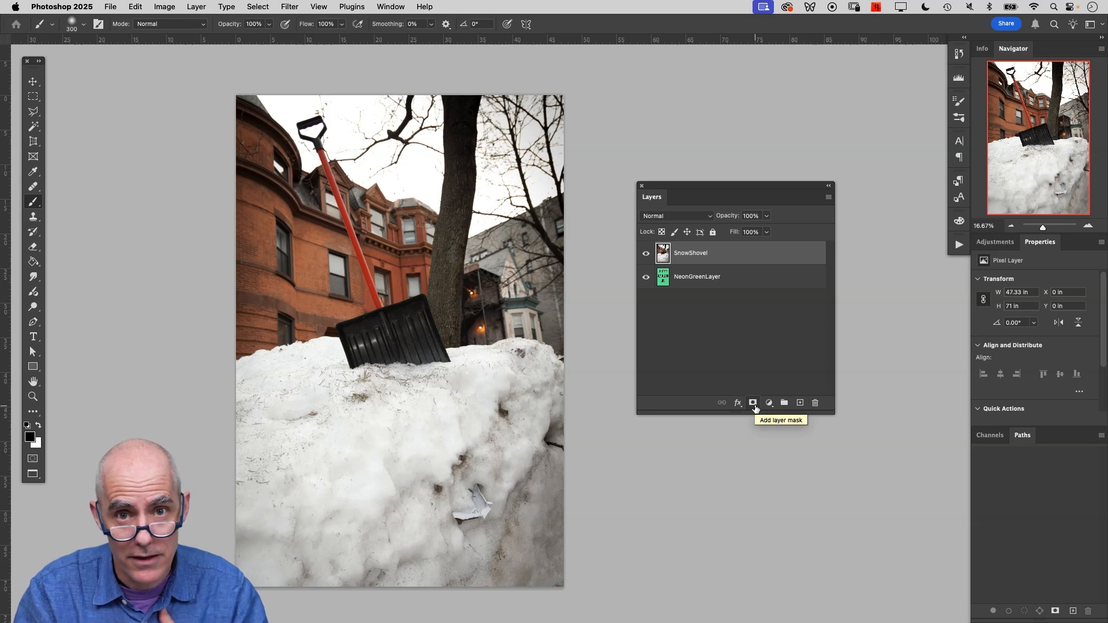
click(753, 404)
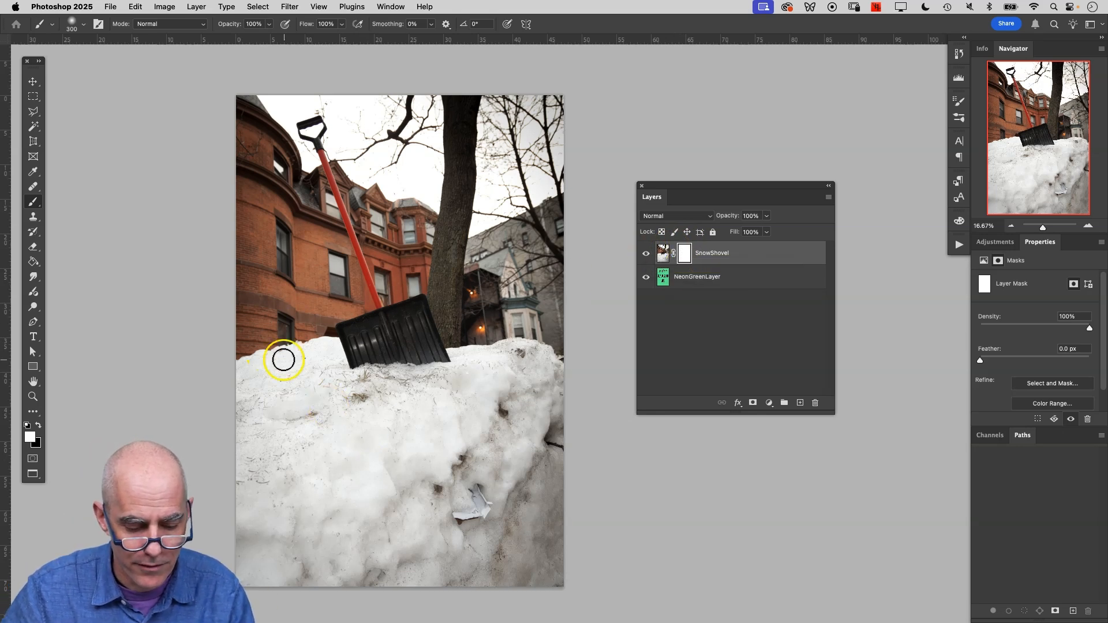
Paint black on the new mask over the brick building and snow beside the shovel blade
key(x)
drag(296, 315, 304, 384)
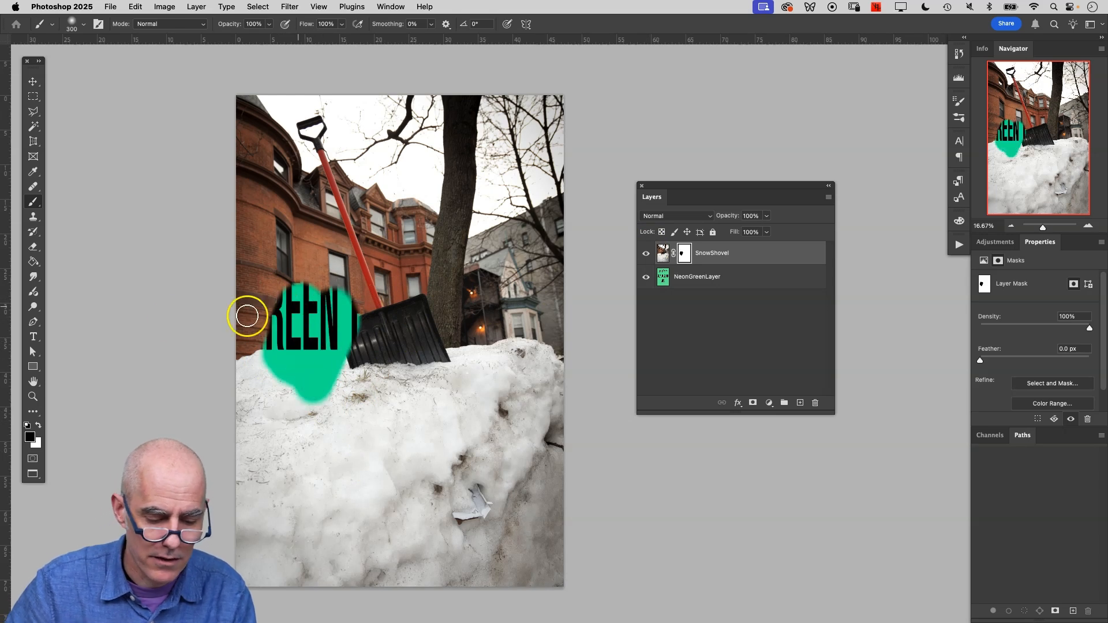
mouse_move(332, 274)
mouse_down()
mouse_move(260, 297)
mouse_move(253, 324)
mouse_move(346, 278)
mouse_move(324, 293)
mouse_move(364, 288)
mouse_move(358, 329)
mouse_move(329, 376)
mouse_up()
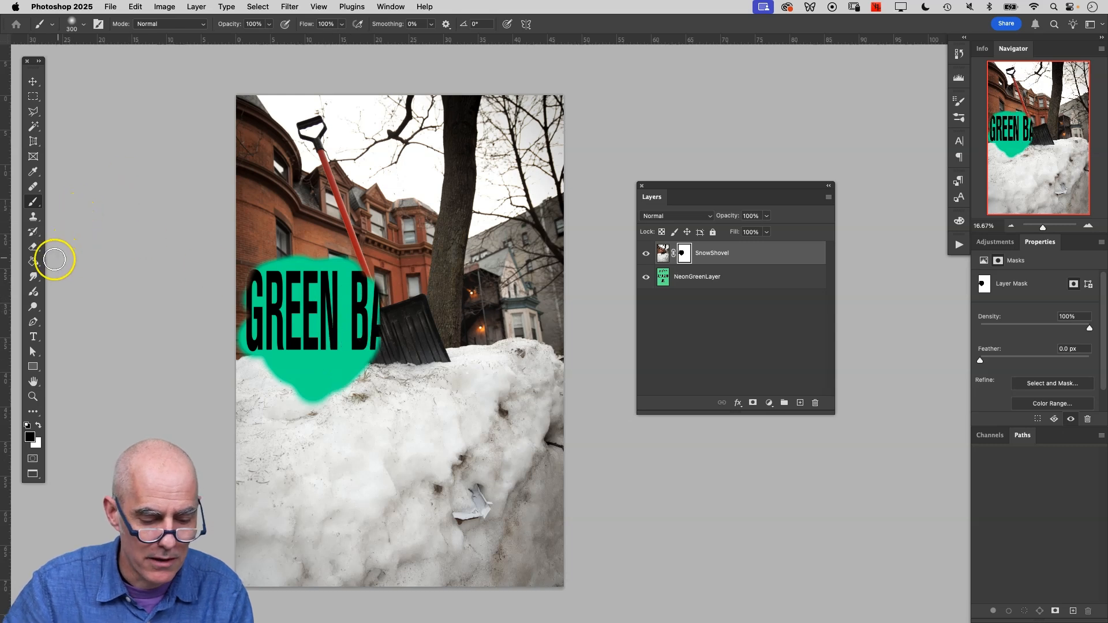
Fill the whole SnowShovel mask with black using the Paint Bucket, and undo the masking back to pure white
click(37, 266)
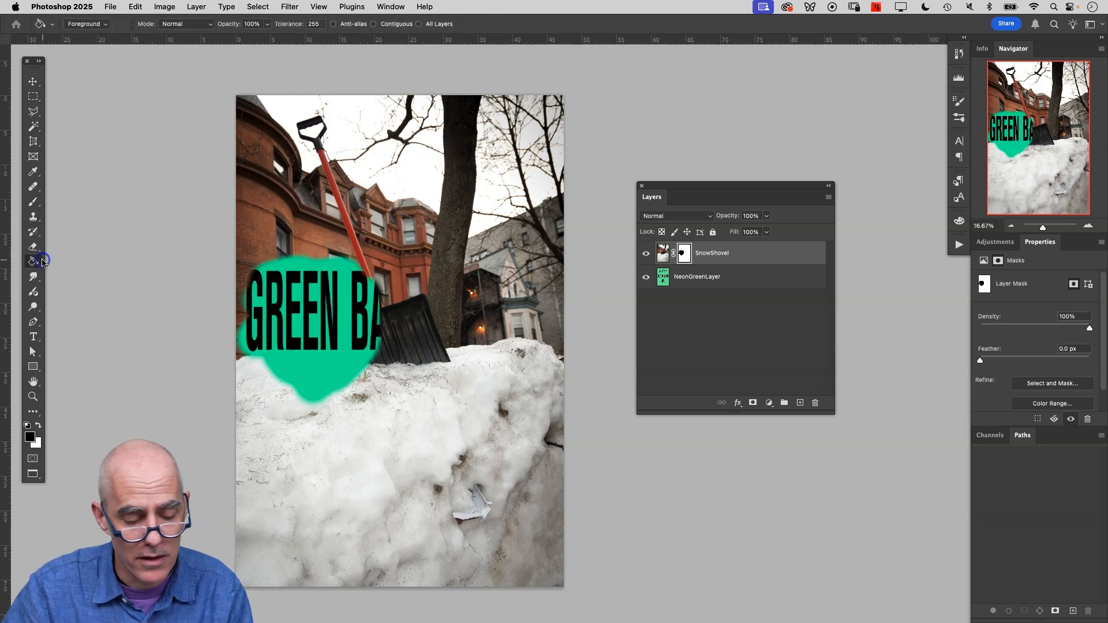
click(318, 425)
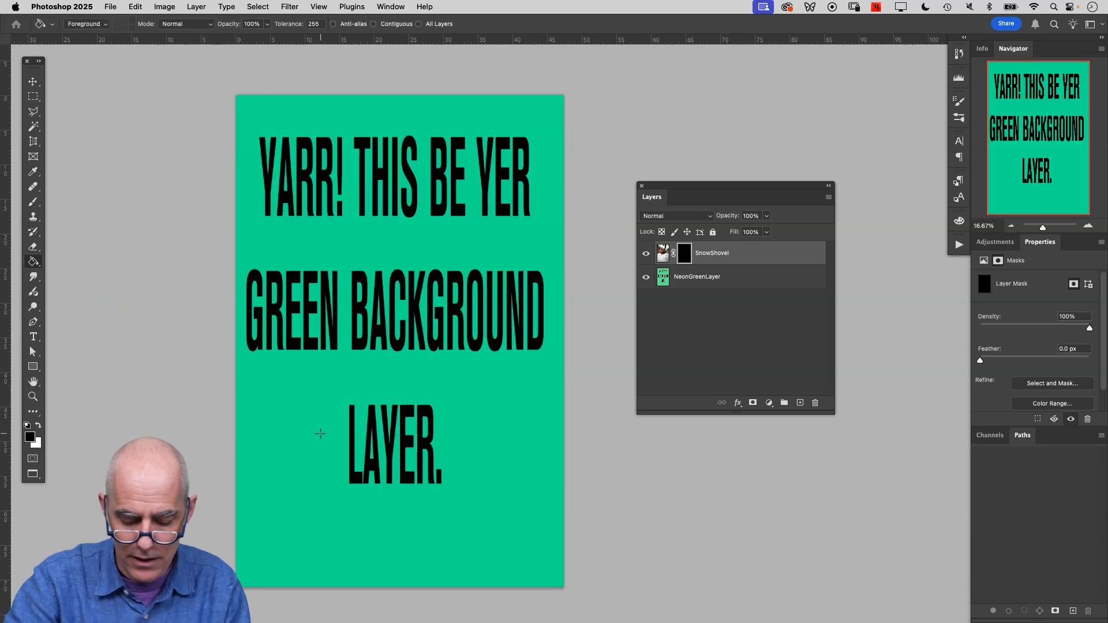
key(super+z)
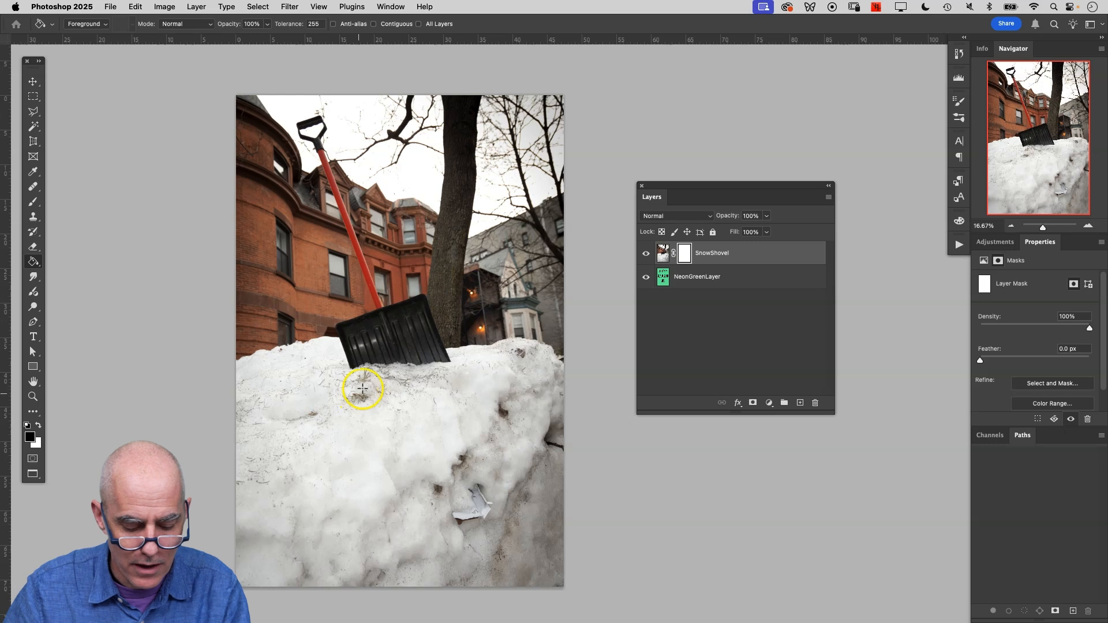
Paint black with the Brush on the SnowShovel mask over the snow below the shovel blade
key(b)
mouse_move(322, 421)
mouse_down()
mouse_move(323, 390)
mouse_move(372, 409)
mouse_move(361, 449)
mouse_move(413, 416)
mouse_move(433, 457)
mouse_up()
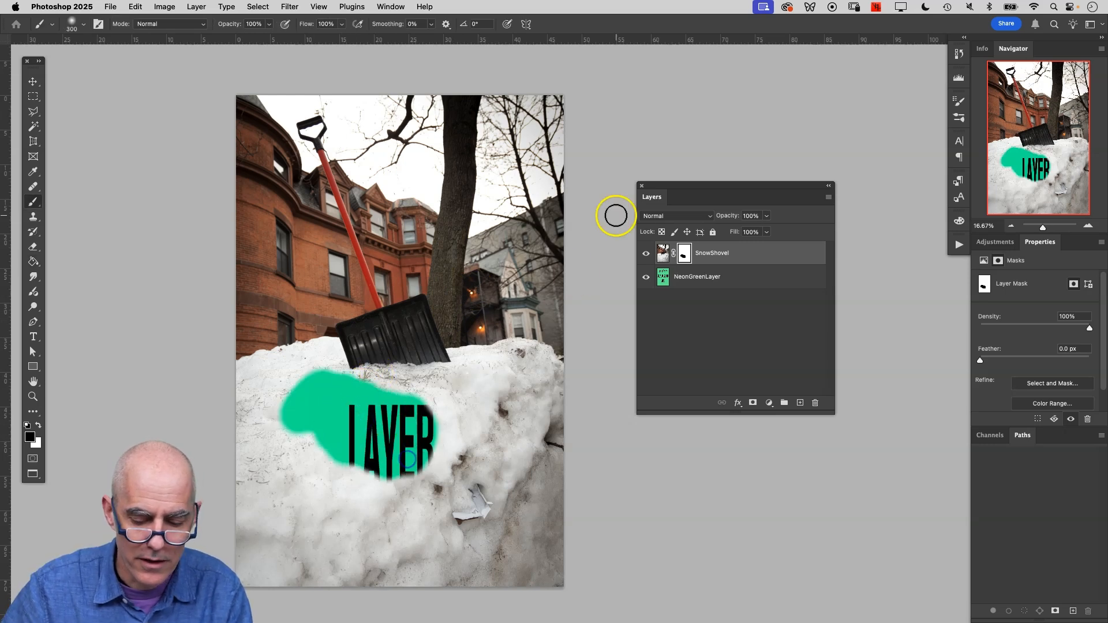
Try painting black directly on the SnowShovel image around the shovel, undo the strokes, and reselect the layer mask
click(661, 253)
mouse_move(358, 322)
mouse_down()
mouse_move(388, 317)
mouse_move(423, 330)
mouse_move(415, 413)
mouse_move(468, 398)
mouse_move(458, 452)
mouse_up()
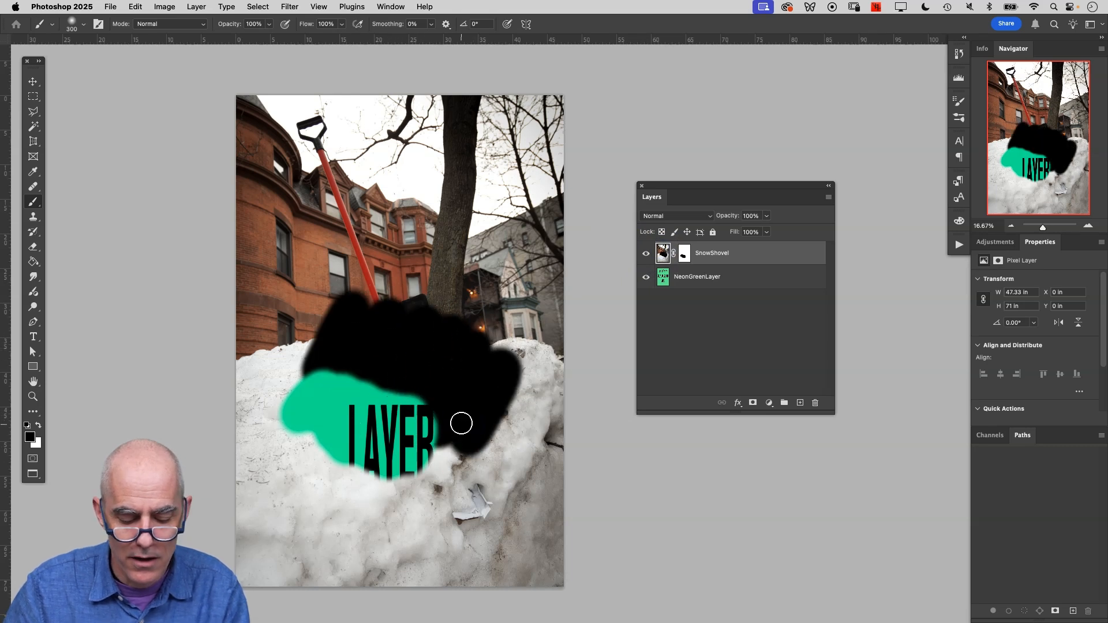
key(super+z)
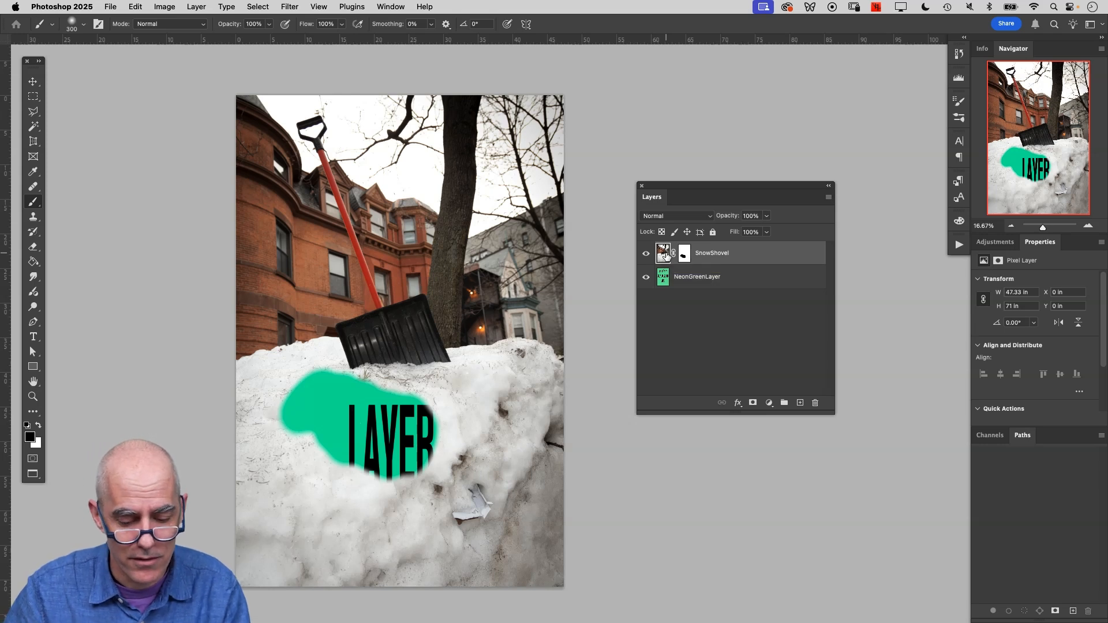
mouse_move(401, 332)
mouse_down()
mouse_move(354, 352)
mouse_move(346, 379)
mouse_move(419, 394)
mouse_move(467, 436)
mouse_up()
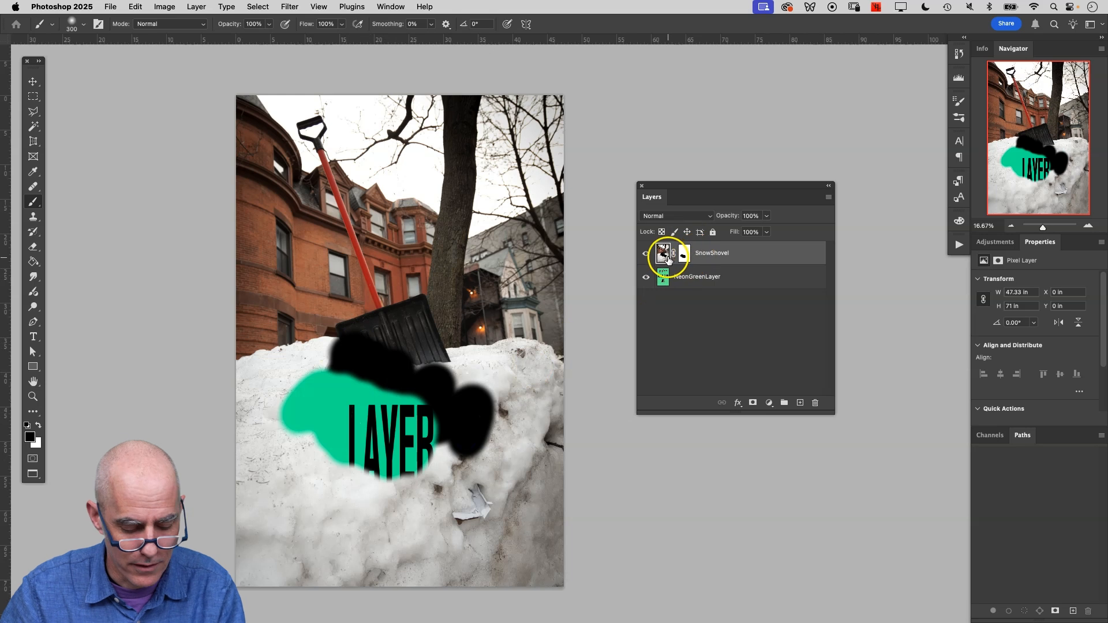
key(super+z)
click(684, 254)
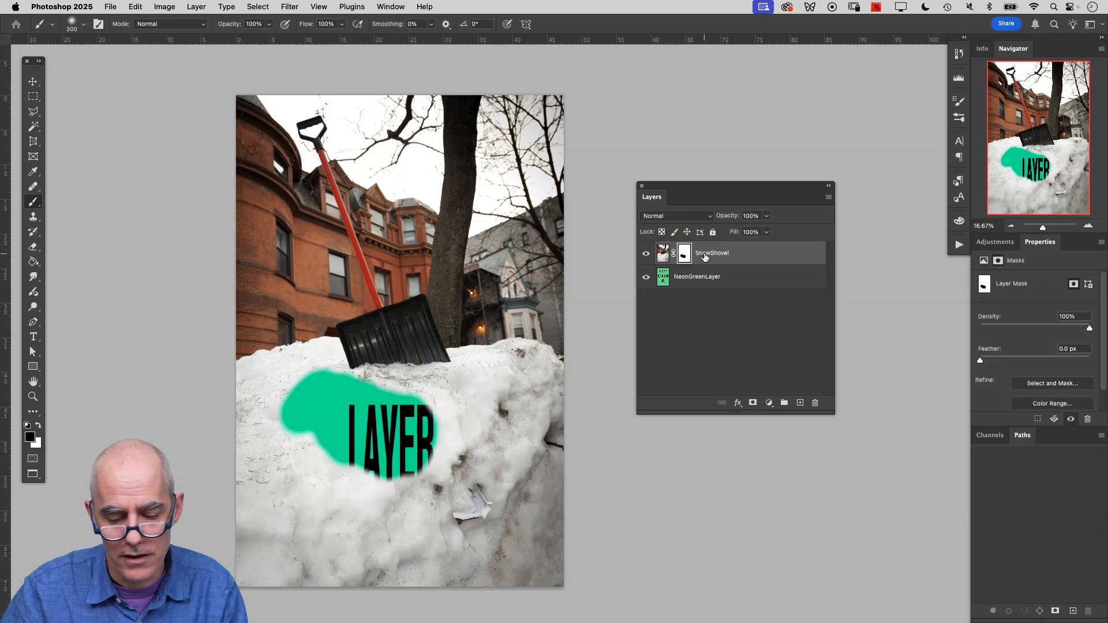
Try painting black on the SnowShovel layer mask over the lower brick building and adjacent snow, and undo the stroke
click(704, 275)
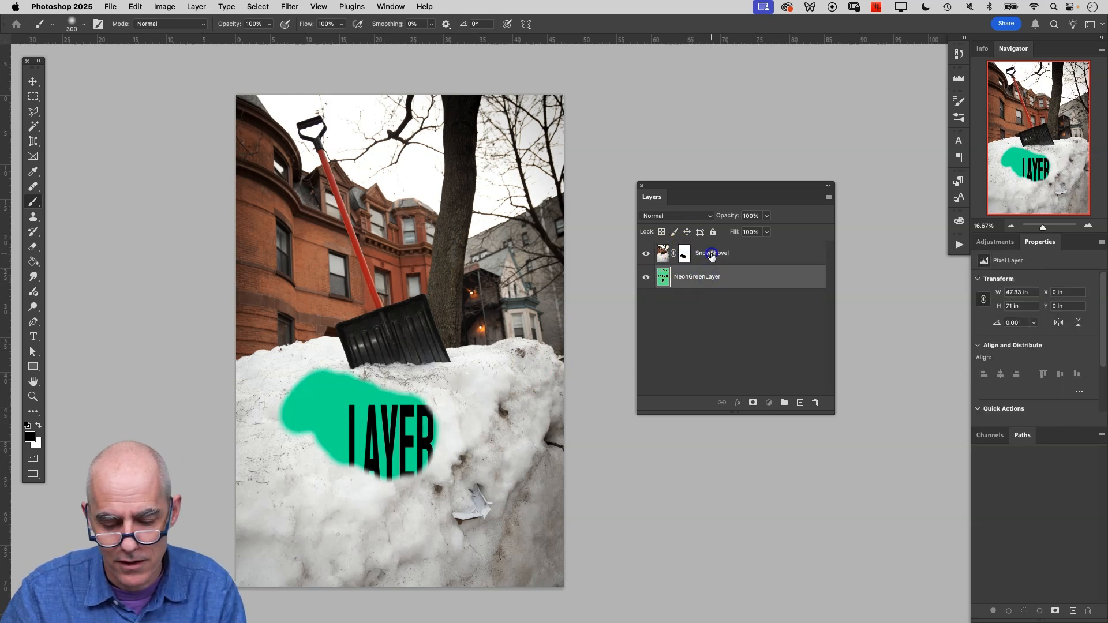
click(712, 255)
click(685, 254)
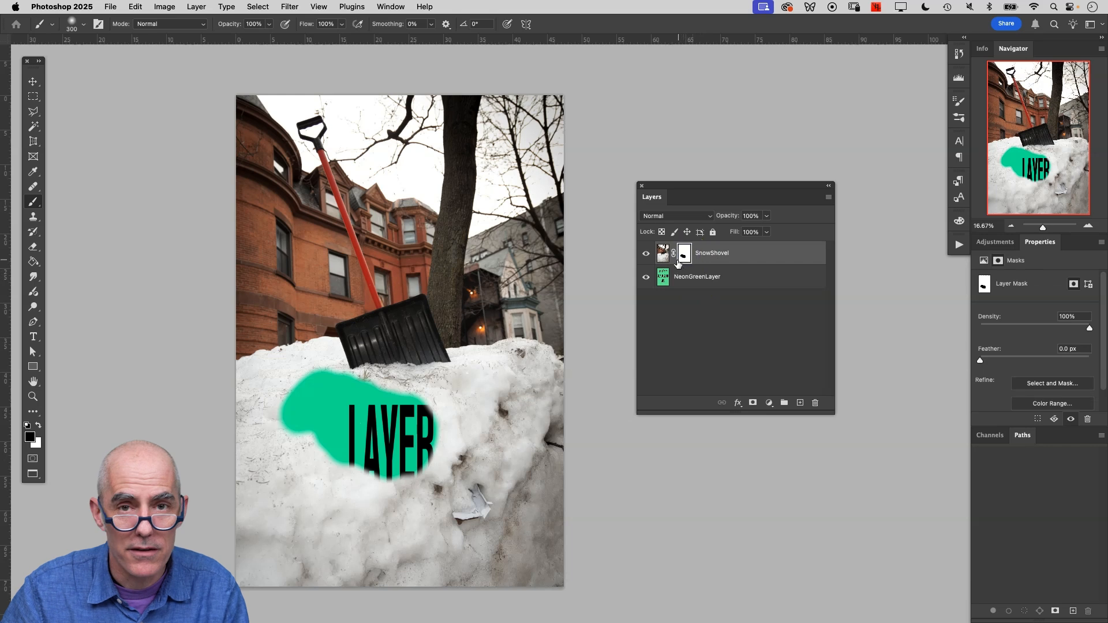
mouse_move(265, 323)
mouse_down()
mouse_move(261, 348)
mouse_move(299, 335)
mouse_move(297, 379)
mouse_up()
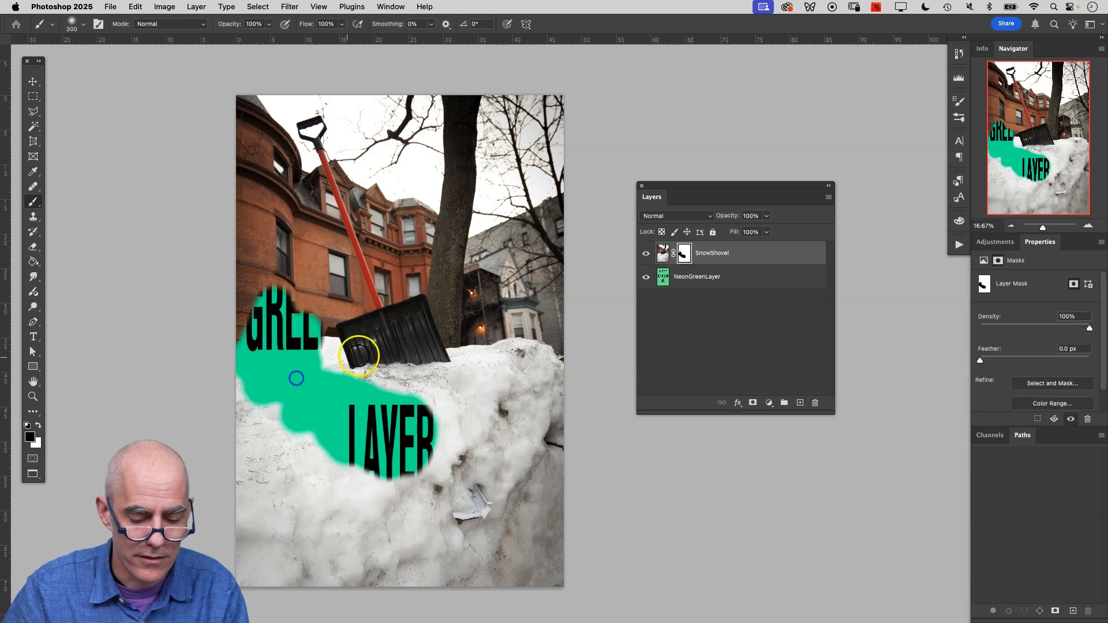
key(super+z)
Paint one black and one white stroke directly on the SnowShovel image over the brick building and shovel blade
click(662, 254)
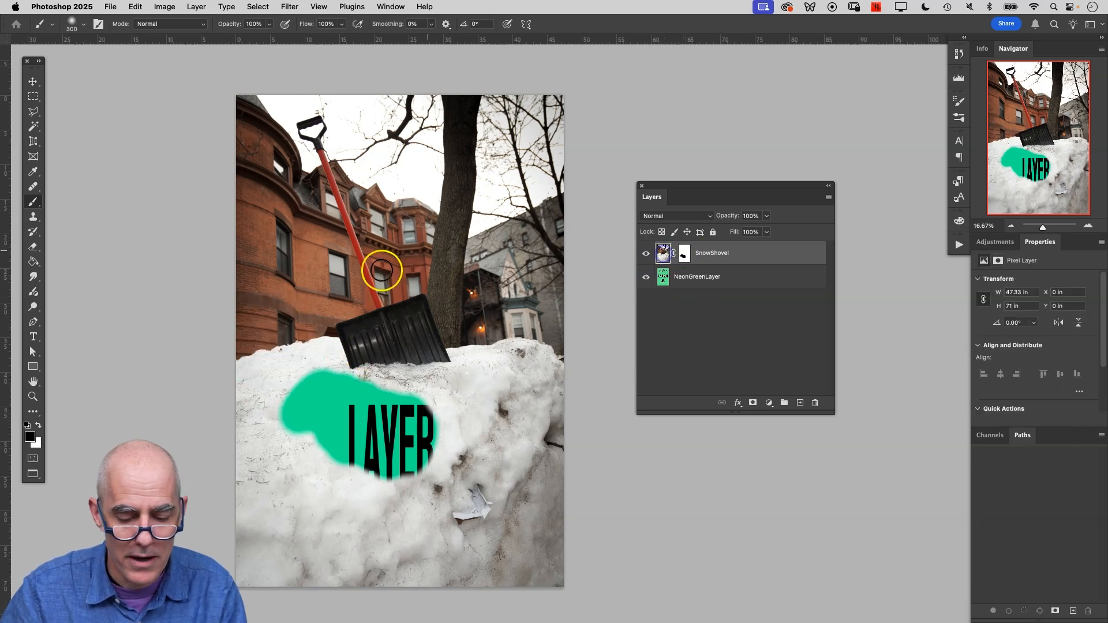
drag(289, 292, 323, 364)
key(x)
drag(346, 277, 396, 314)
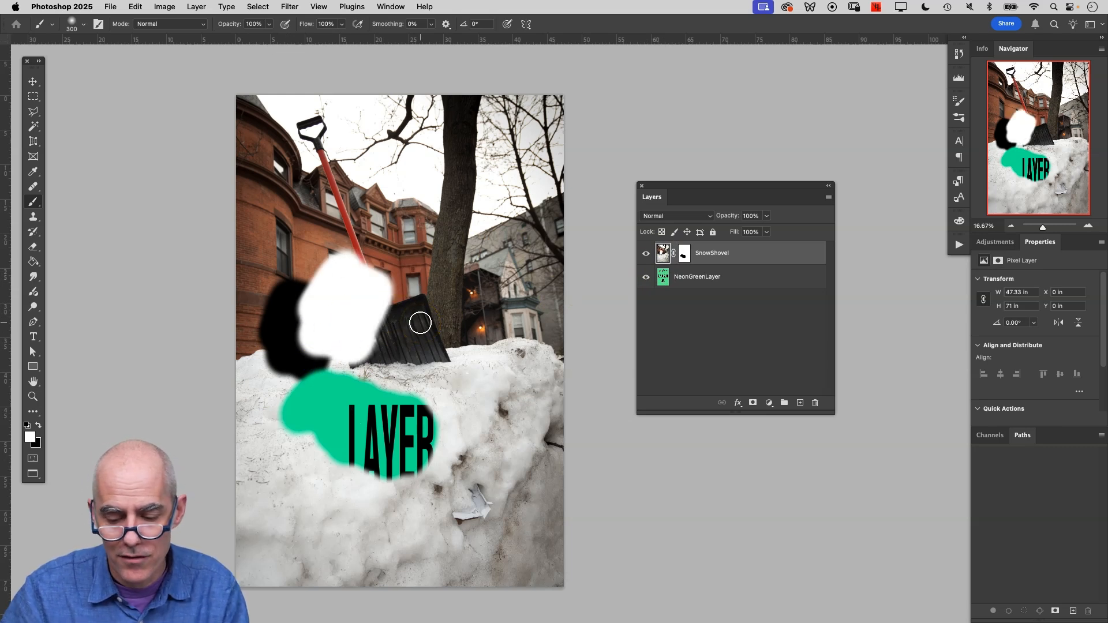
Show the History and step back to the state before the black and white strokes on the image
click(391, 6)
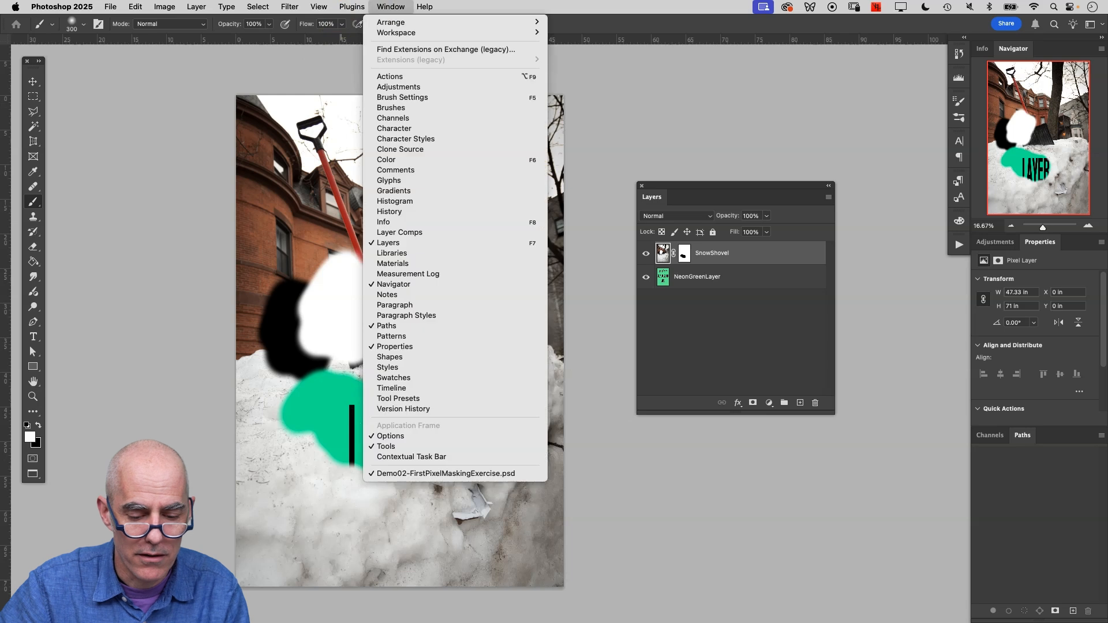
click(412, 211)
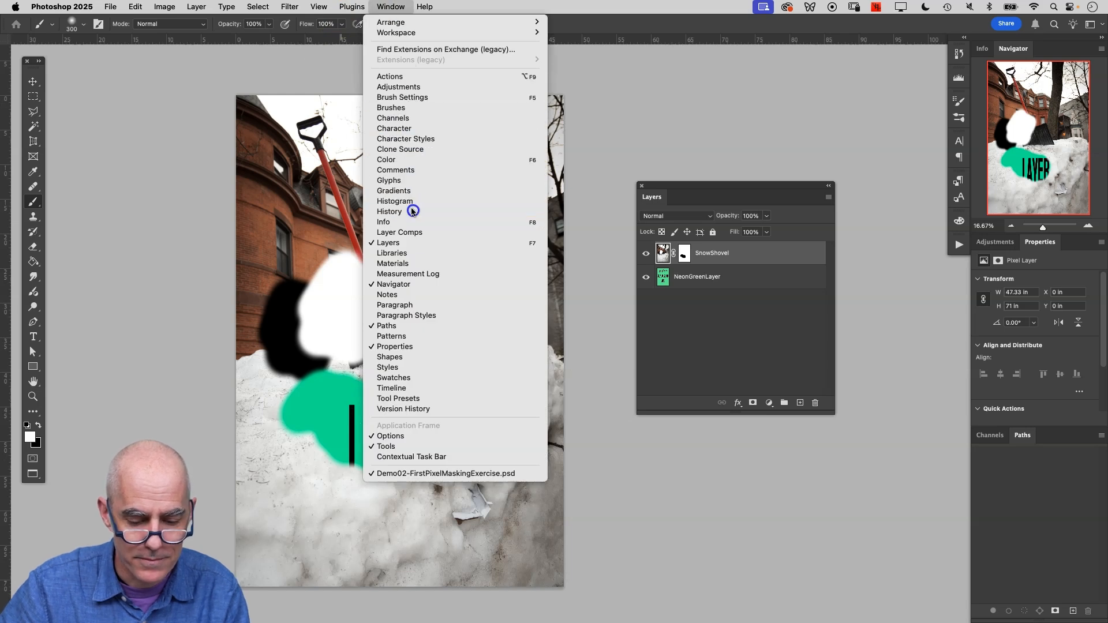
drag(879, 126, 869, 274)
click(860, 233)
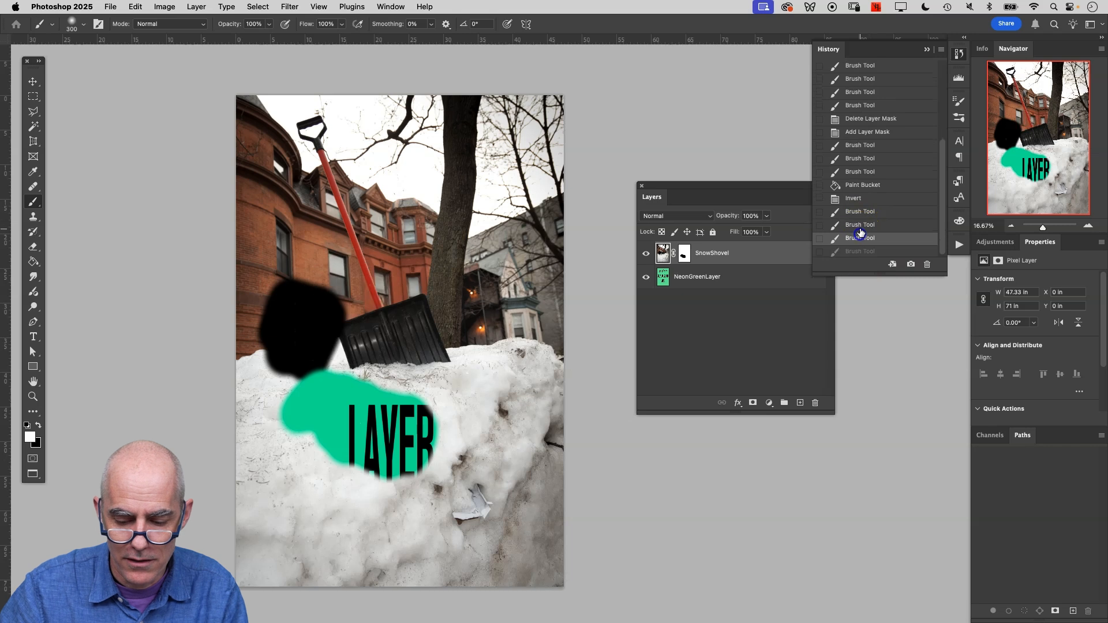
click(860, 225)
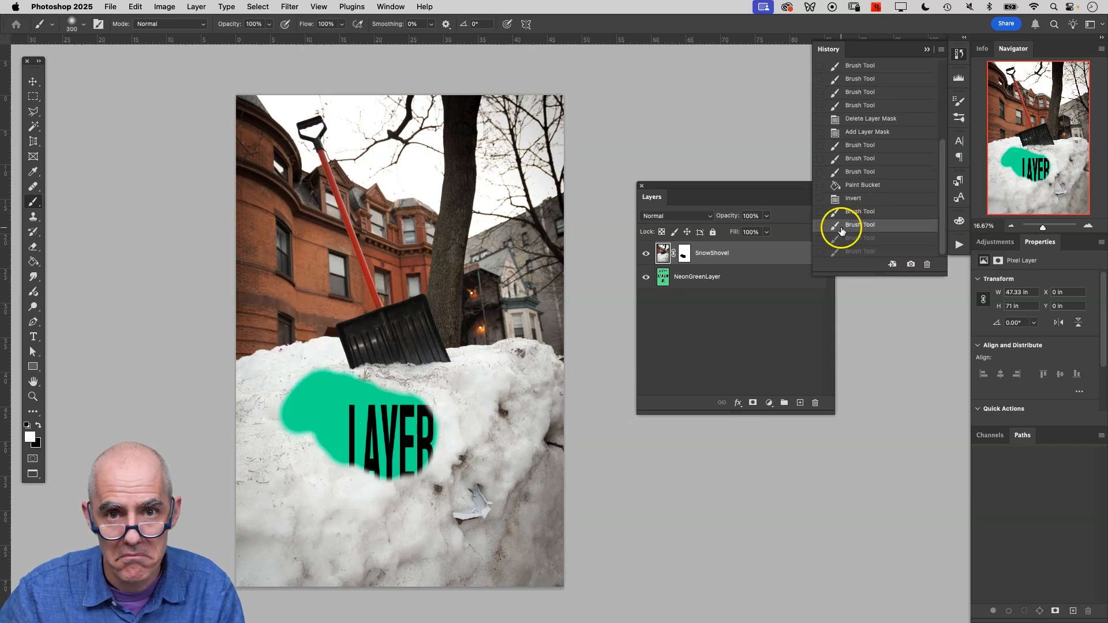
Delete the SnowShovel layer's mask and close the document without saving the changes
click(694, 193)
click(684, 253)
key(x)
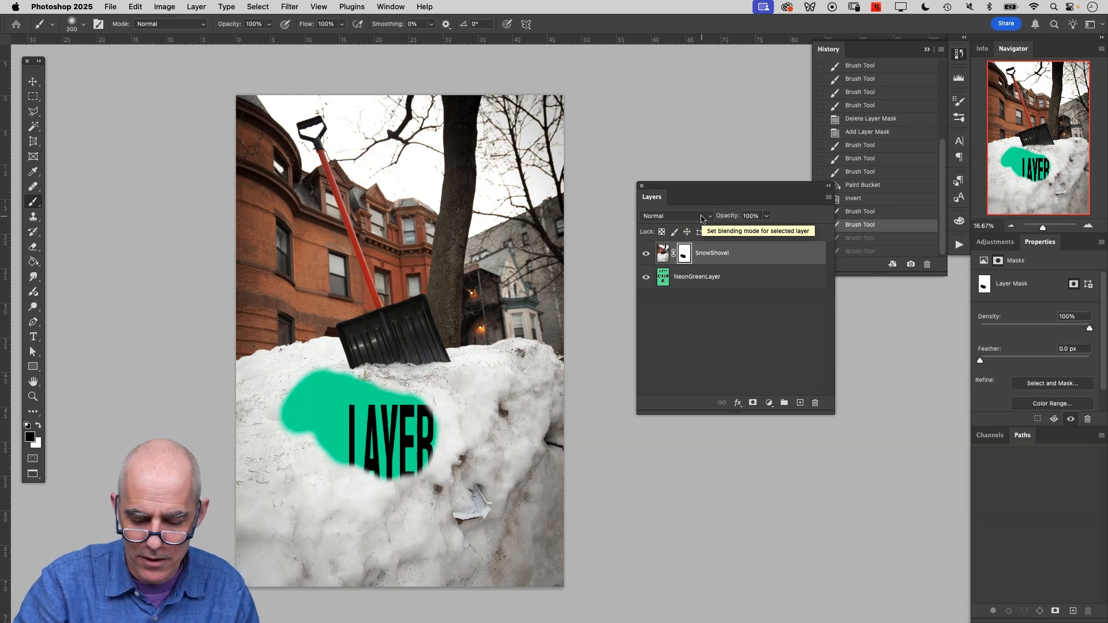
key(BackSpace)
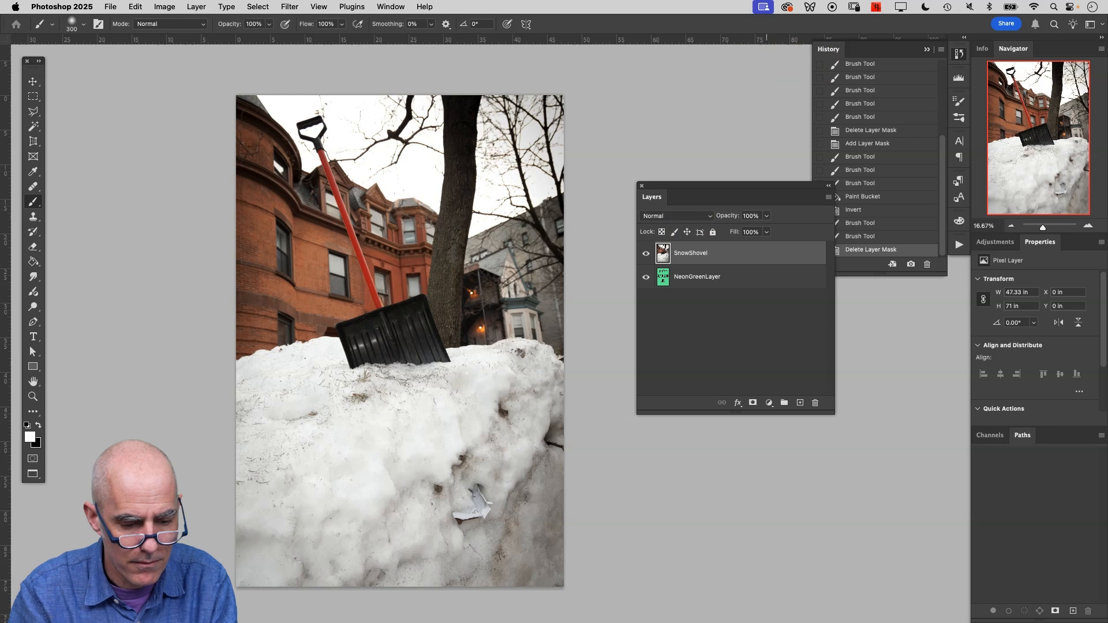
key(super+w)
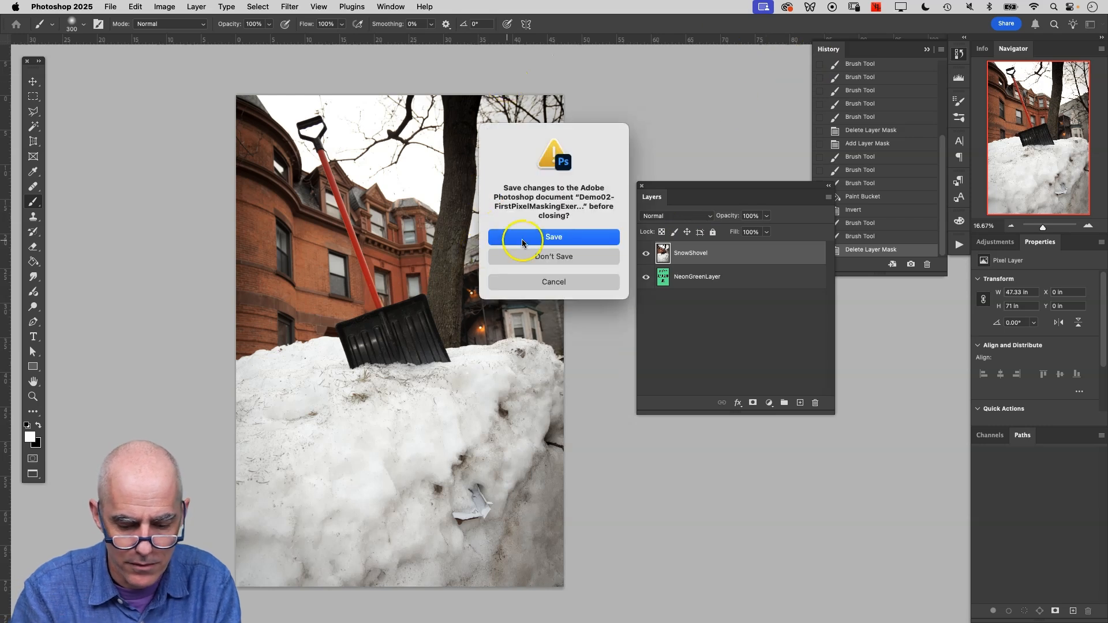
click(549, 258)
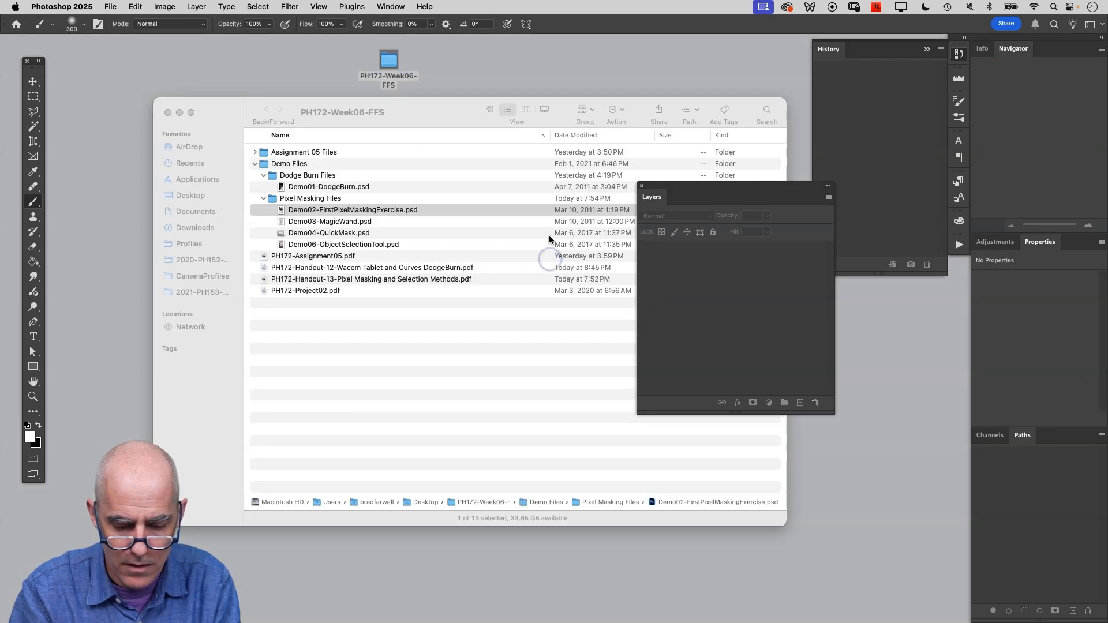
Open Demo03-MagicWand.psd from the Pixel Masking Files folder and show it in full-screen mode clear of the Layers panel
click(380, 417)
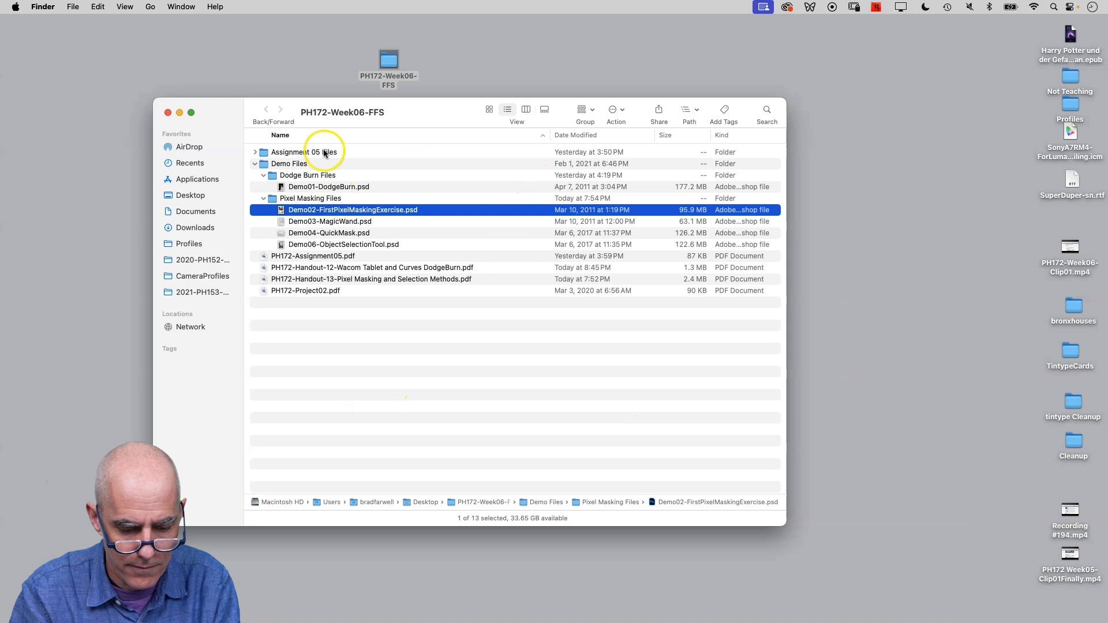
double_click(331, 222)
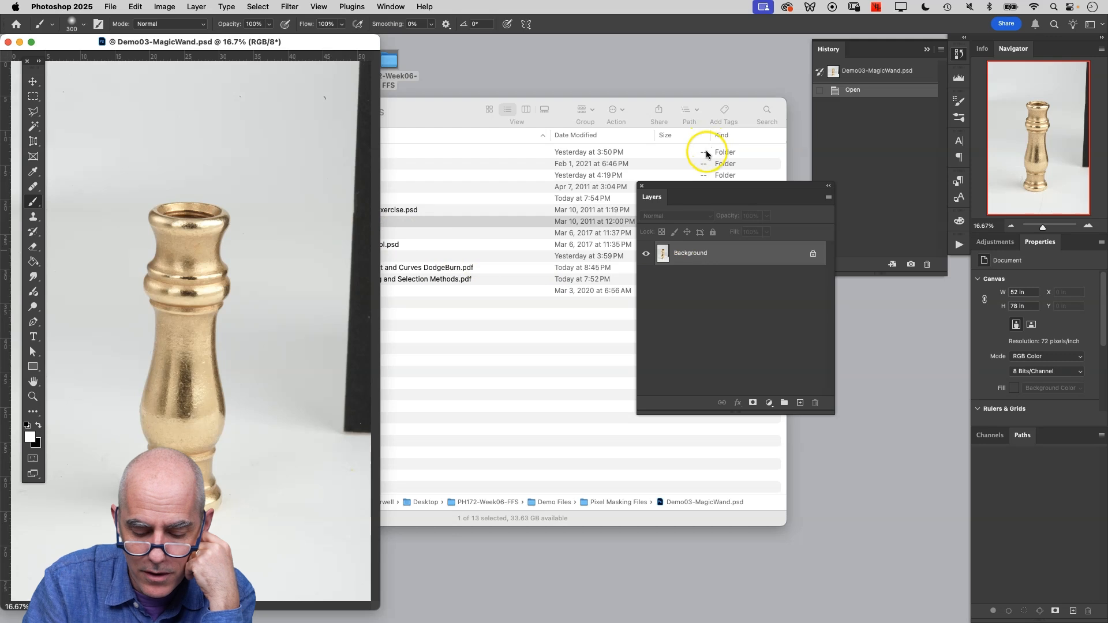
key(f)
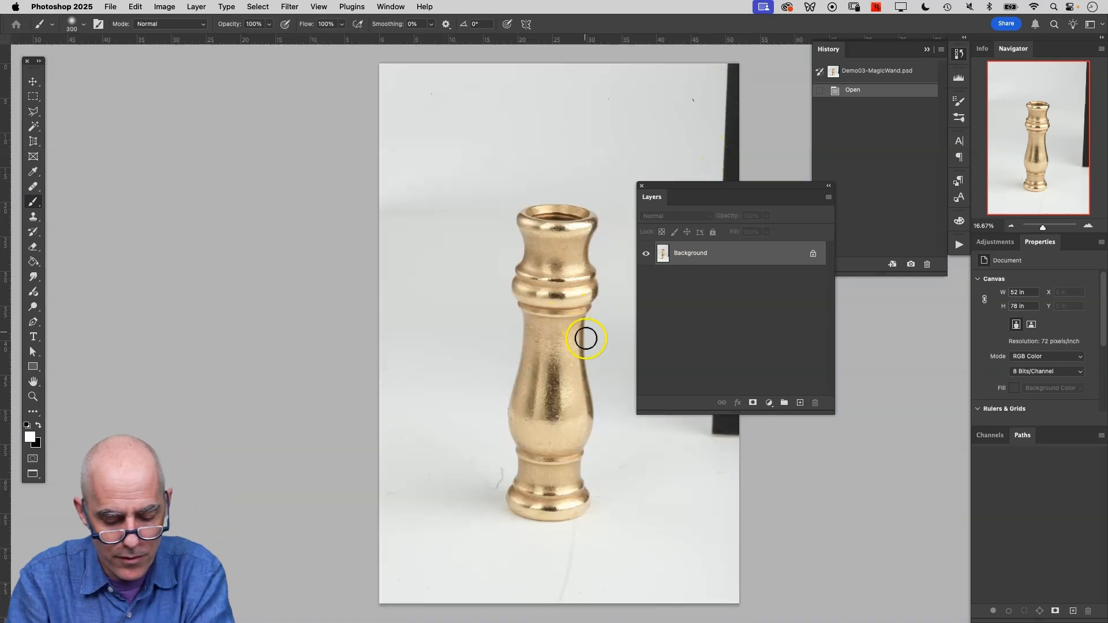
drag(589, 404, 452, 390)
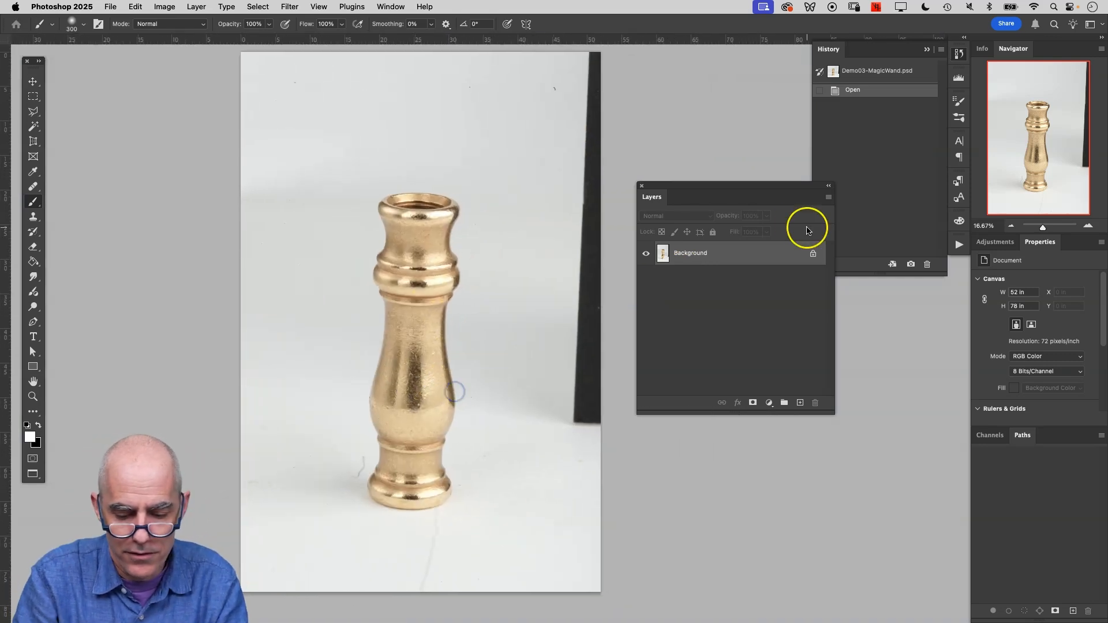
drag(748, 188, 706, 166)
Convert the locked Background into a regular layer named Brass Candlestick Thing
double_click(662, 234)
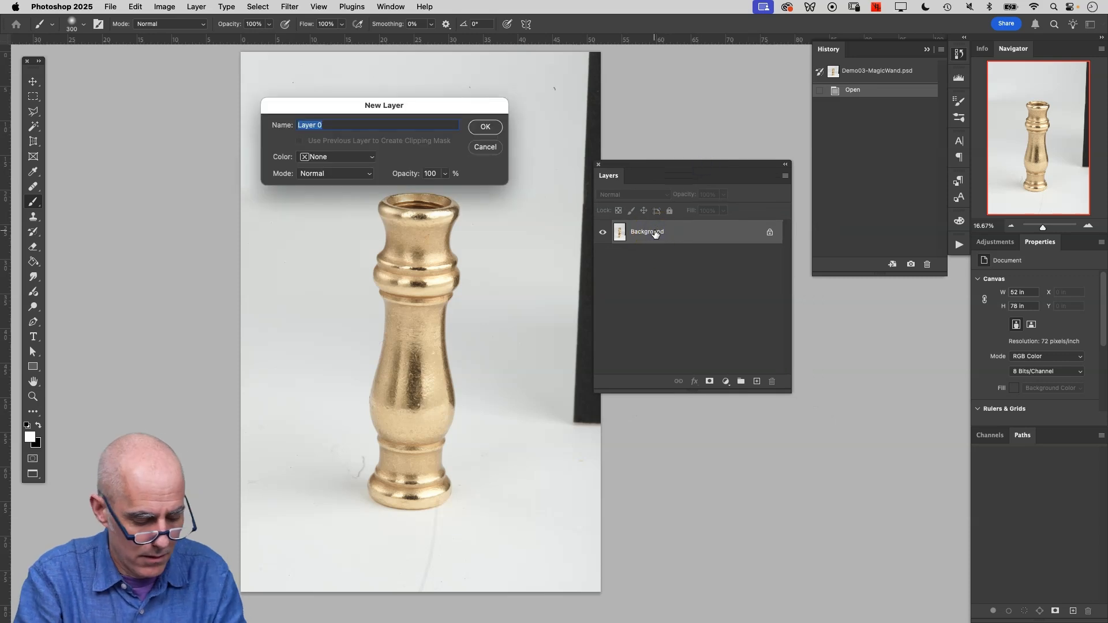
text(Brass C)
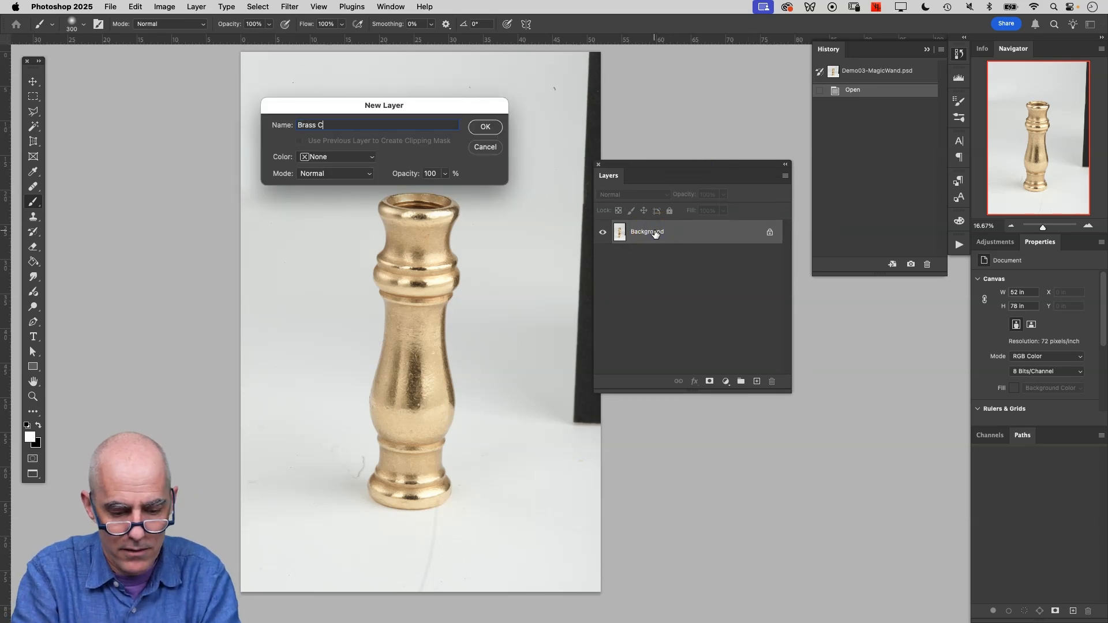
text(andlestick Thing)
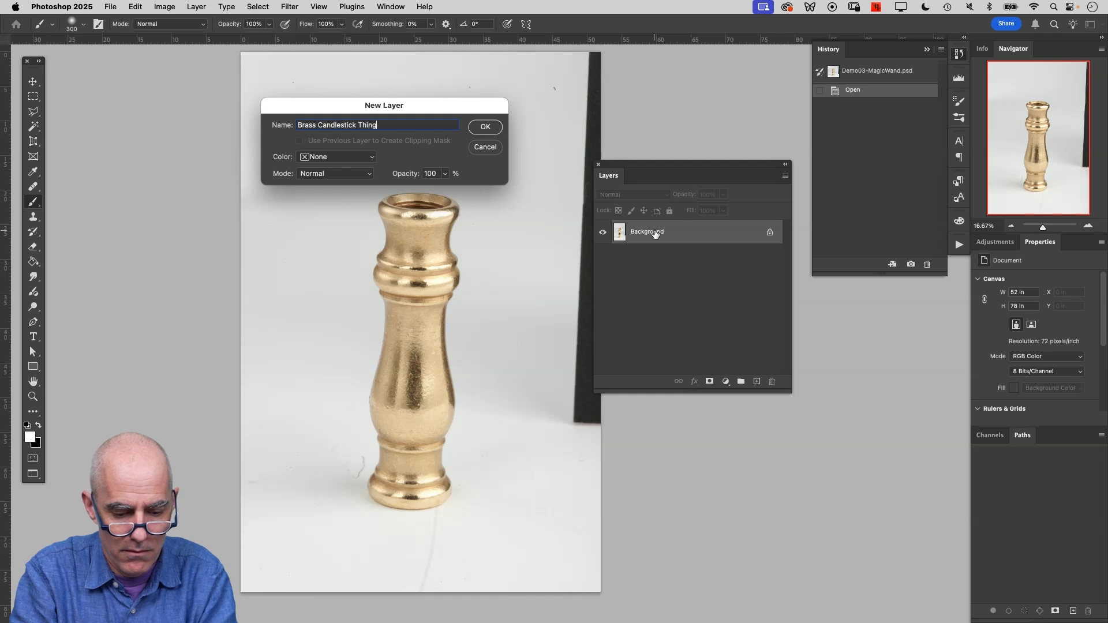
key(Return)
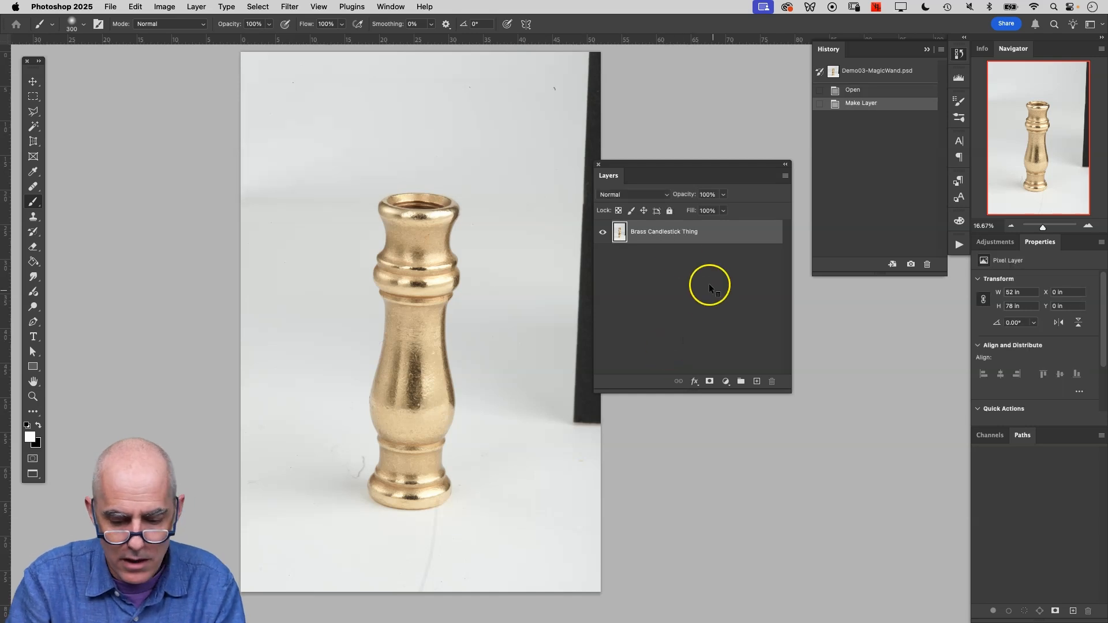
Duplicate the Brass Candlestick Thing layer as Brass Candlestick Thing Original
right_click(669, 231)
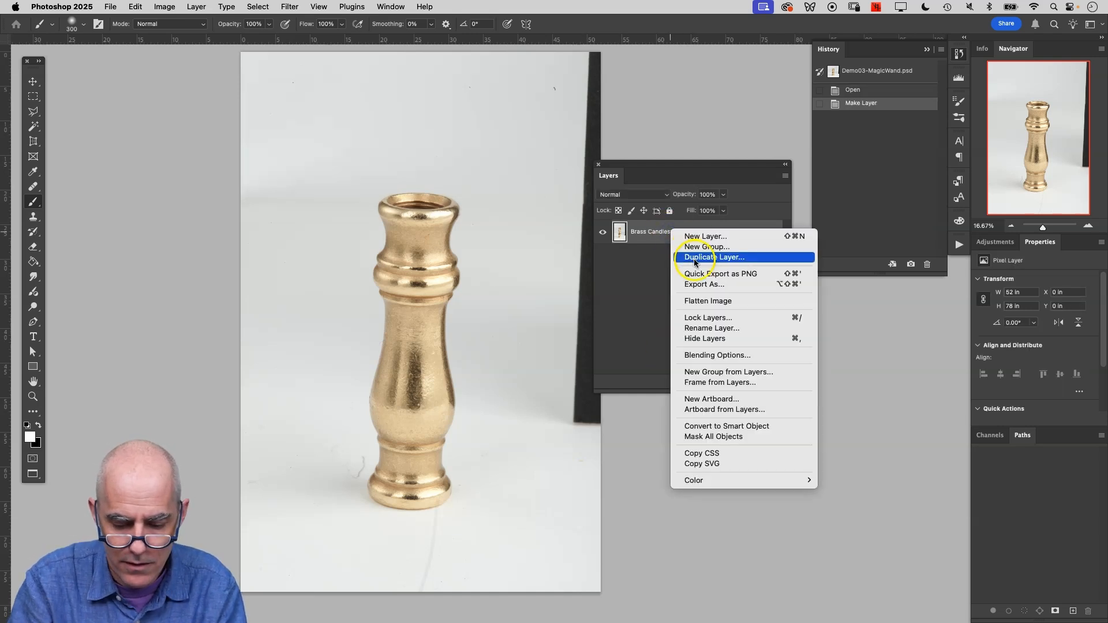
click(695, 259)
click(650, 239)
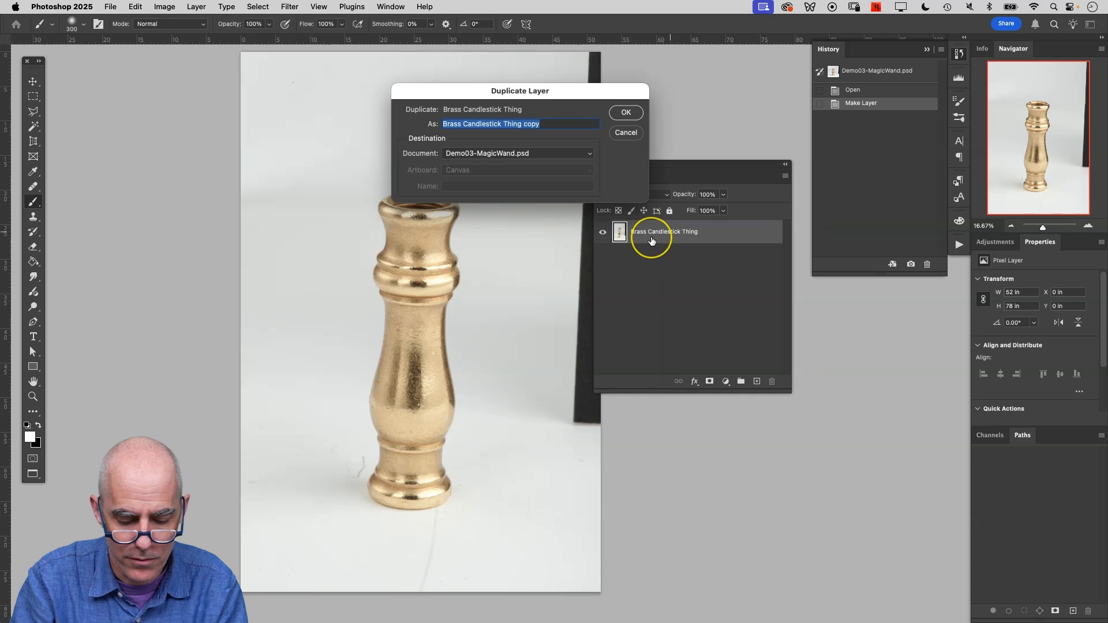
key(Right)
key(BackSpace)
key(BackSpace)
key(BackSpace)
key(BackSpace)
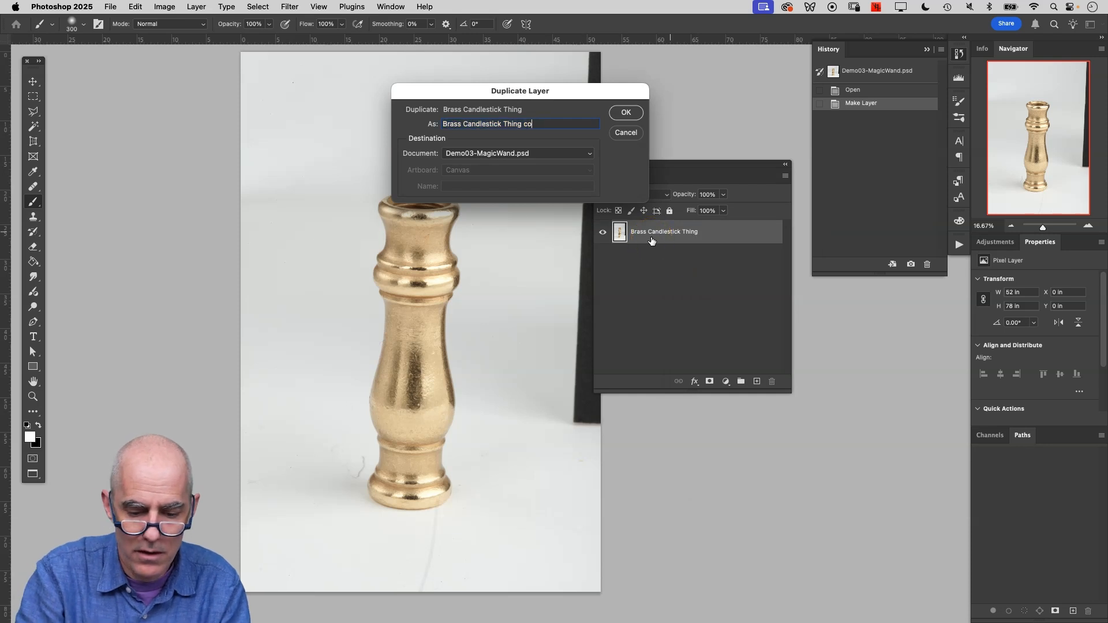
text(Original)
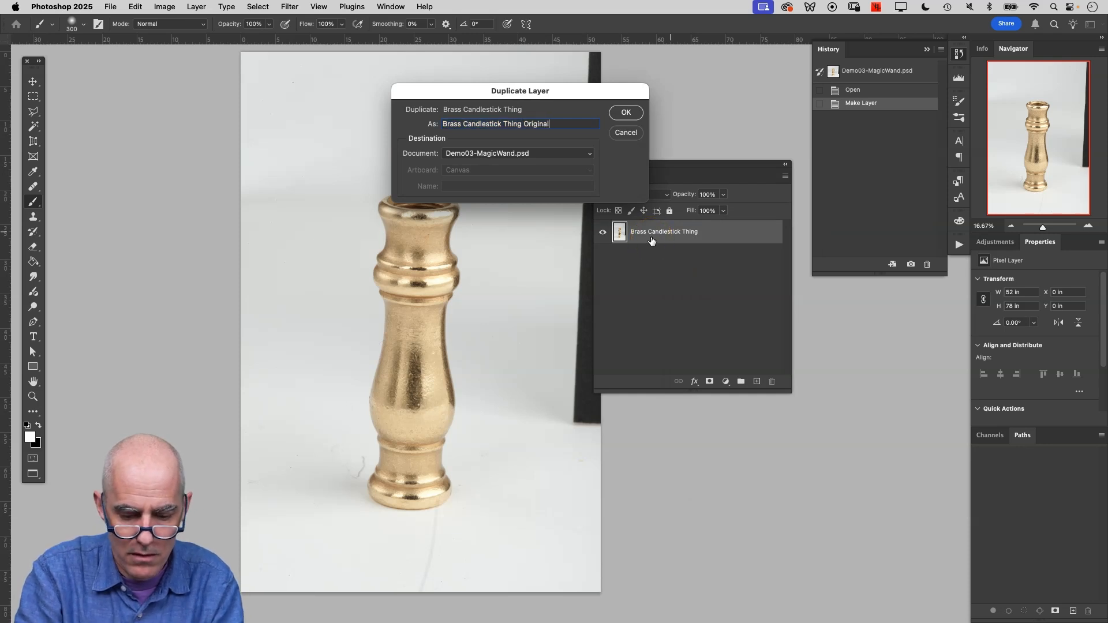
key(Return)
Move the Brass Candlestick Thing Original layer below Brass Candlestick Thing and hide it, leaving it as the selected layer
drag(705, 231, 691, 282)
click(603, 256)
drag(629, 254, 649, 238)
click(650, 238)
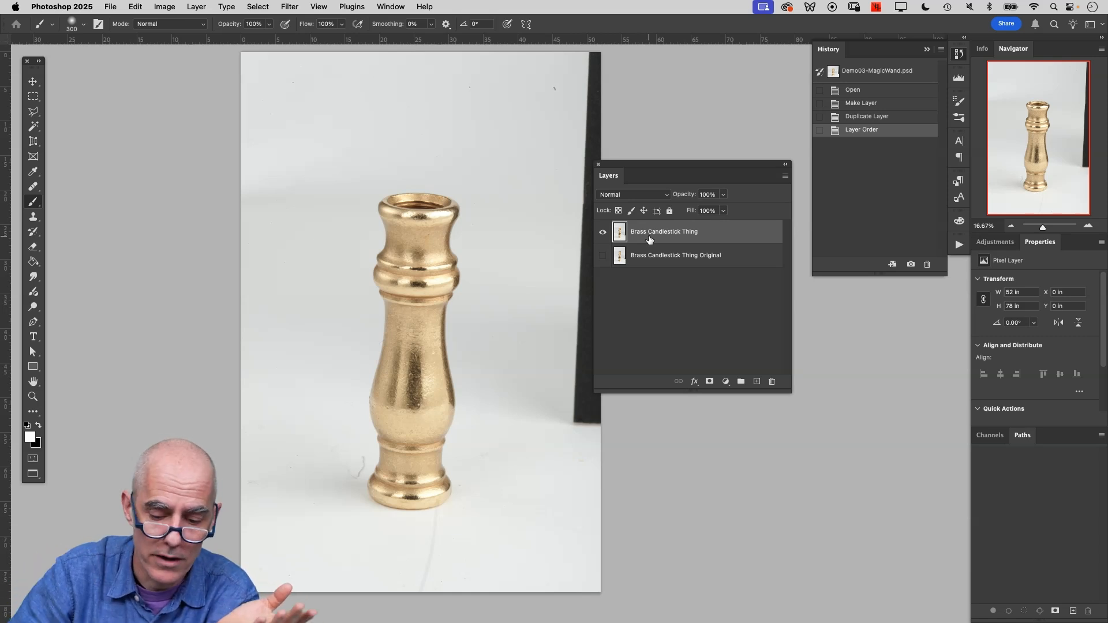
click(650, 243)
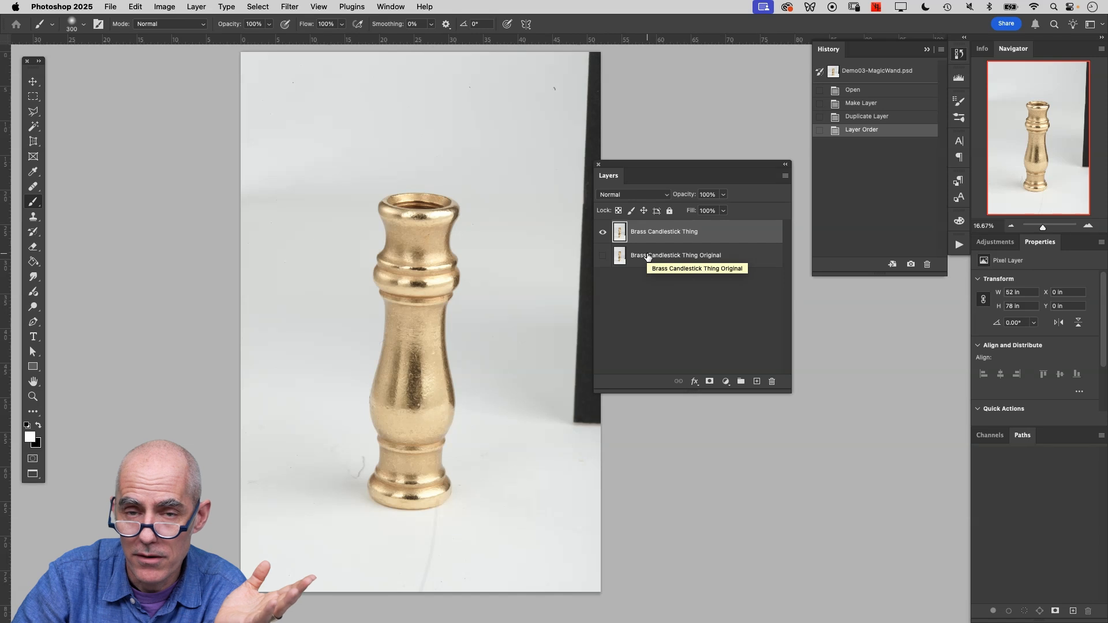
click(648, 255)
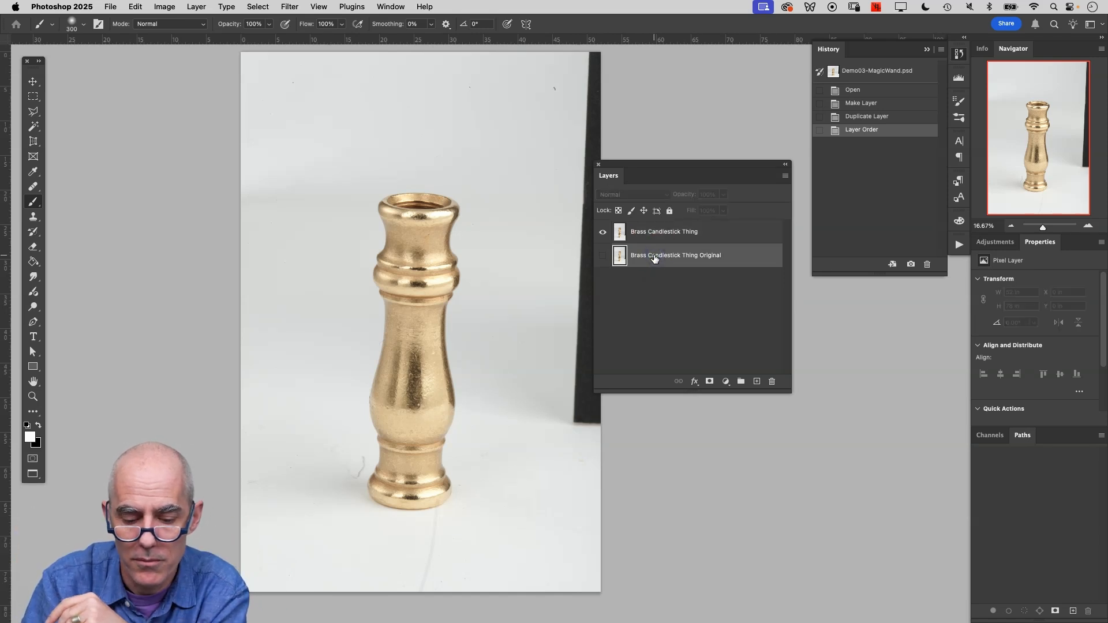
click(691, 298)
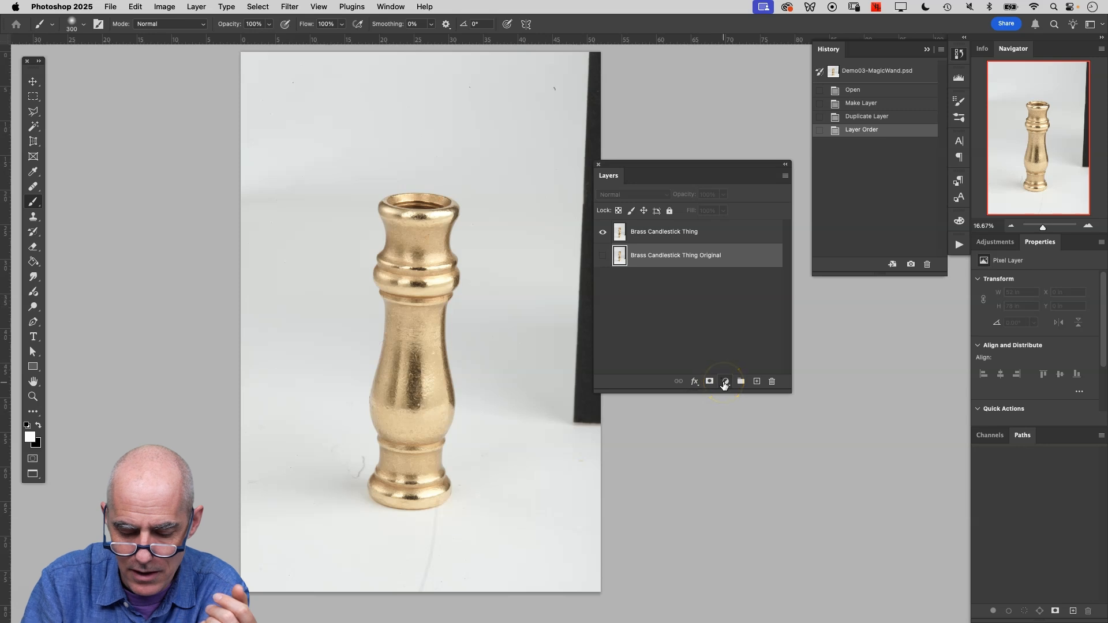
click(726, 382)
click(729, 396)
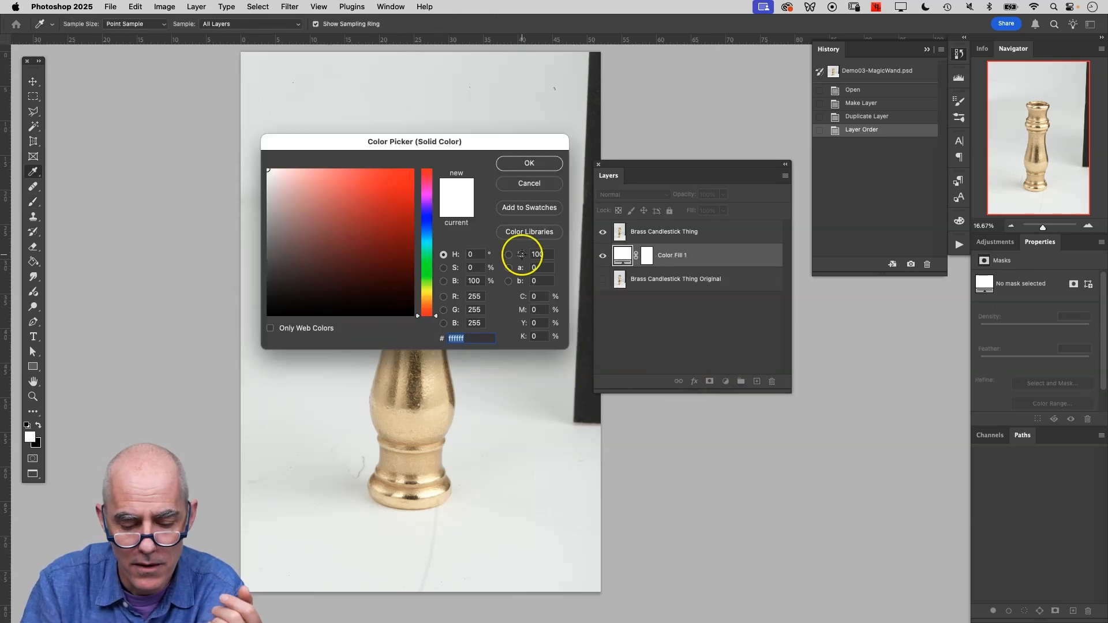
click(529, 183)
Add a pure white Solid Color fill layer (RGB 255, 255, 255) between the two candlestick layers, and return to the Brush
click(725, 383)
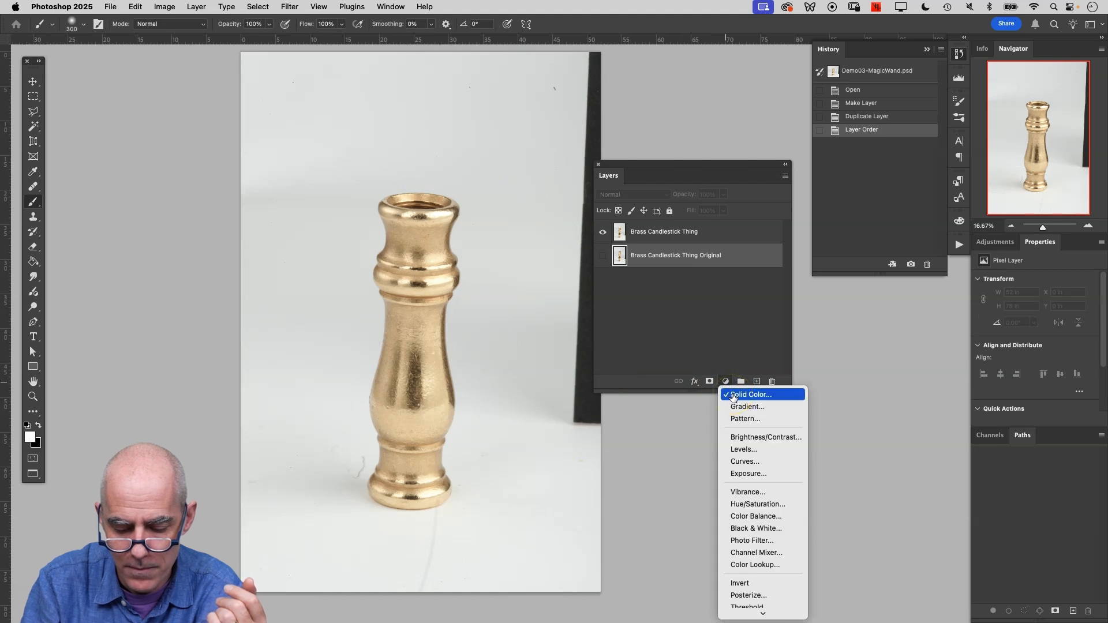
click(733, 396)
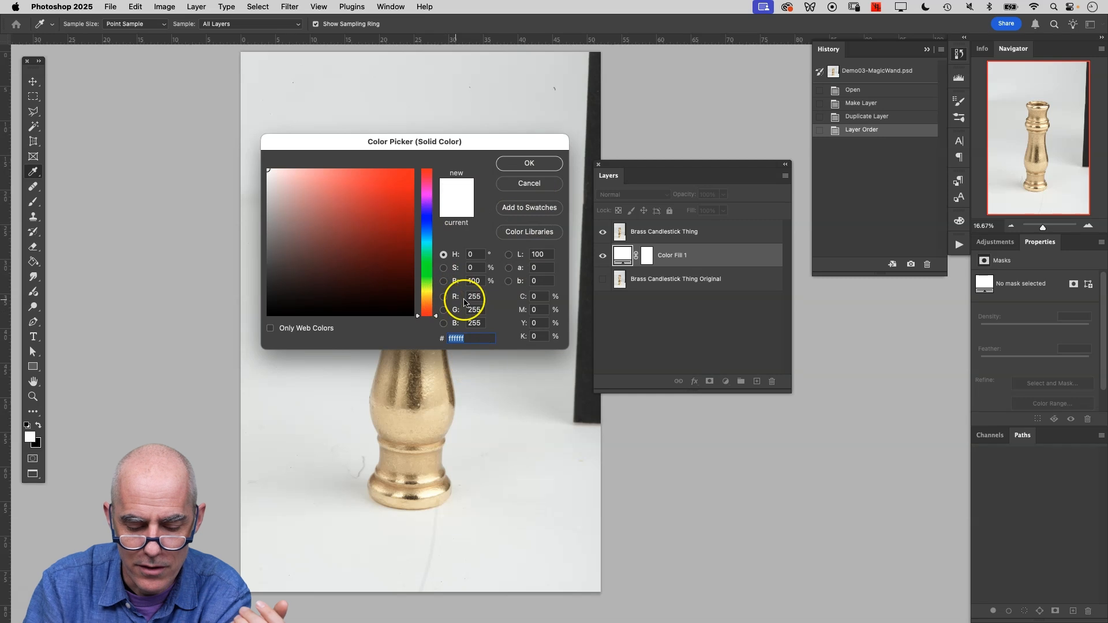
click(443, 297)
click(443, 311)
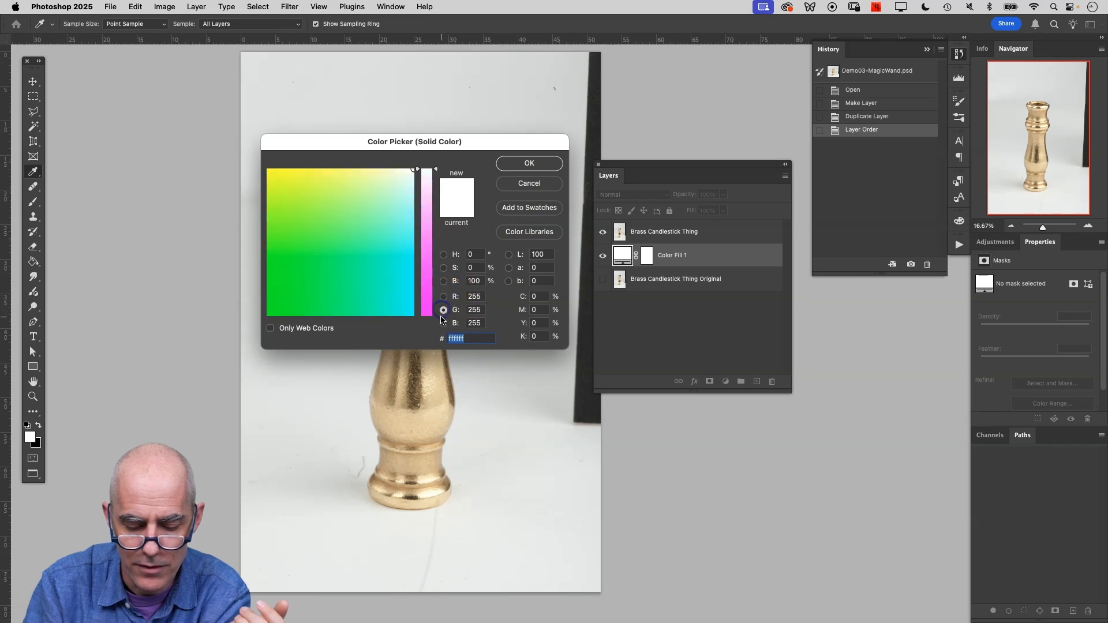
click(444, 323)
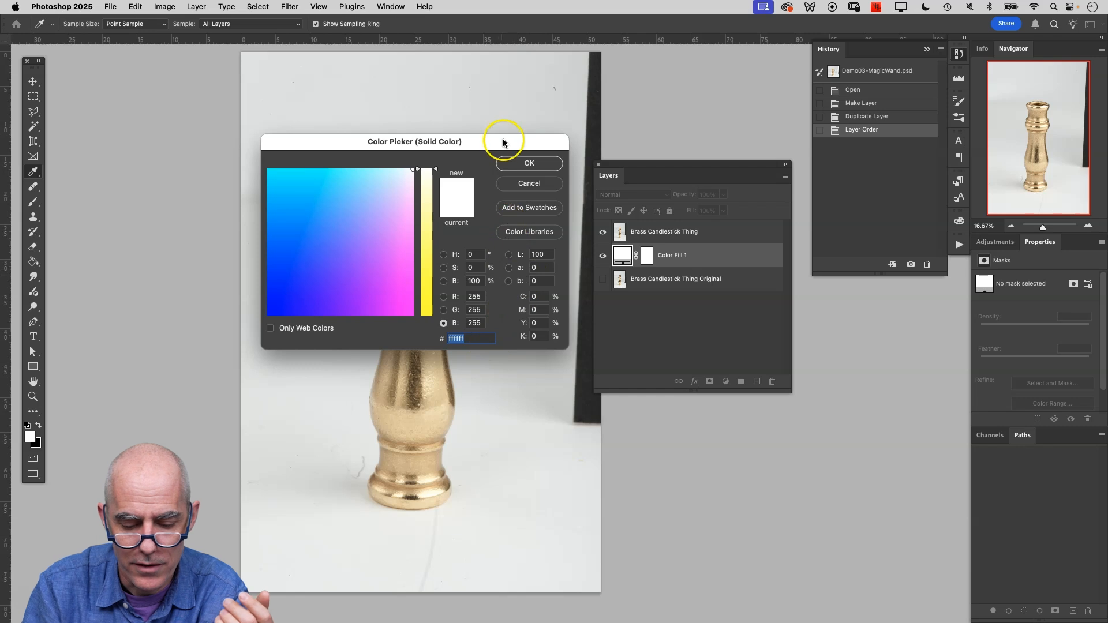
click(527, 164)
key(b)
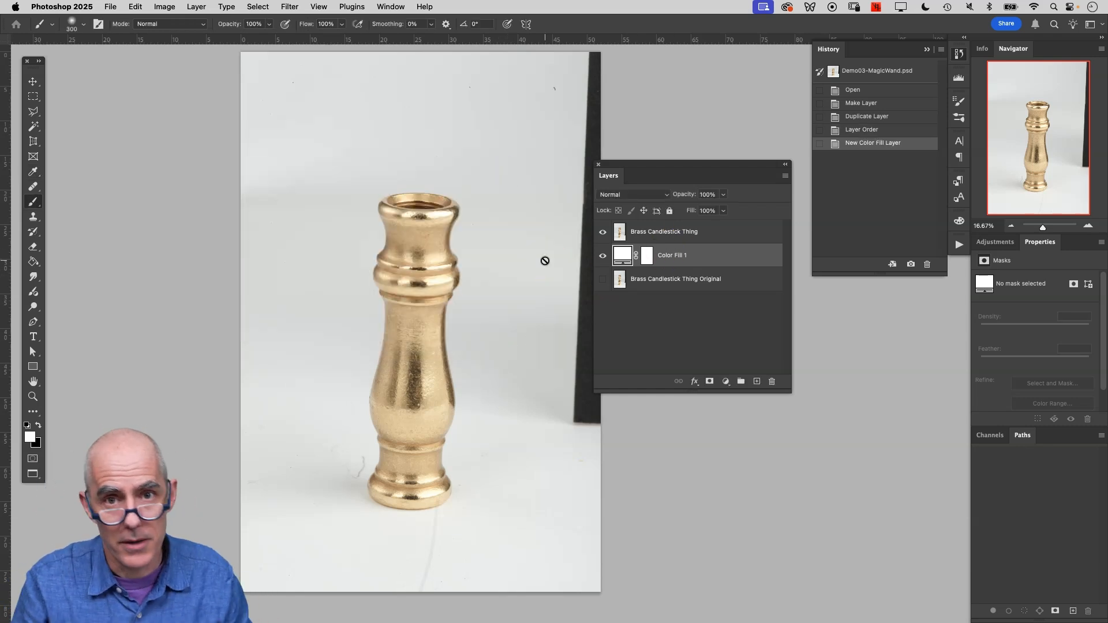
Compare the image with the Brass Candlestick Thing layer shown and hidden, leaving the layer visible
click(604, 232)
click(604, 232)
click(603, 232)
click(603, 232)
click(603, 232)
click(603, 232)
click(603, 232)
click(604, 232)
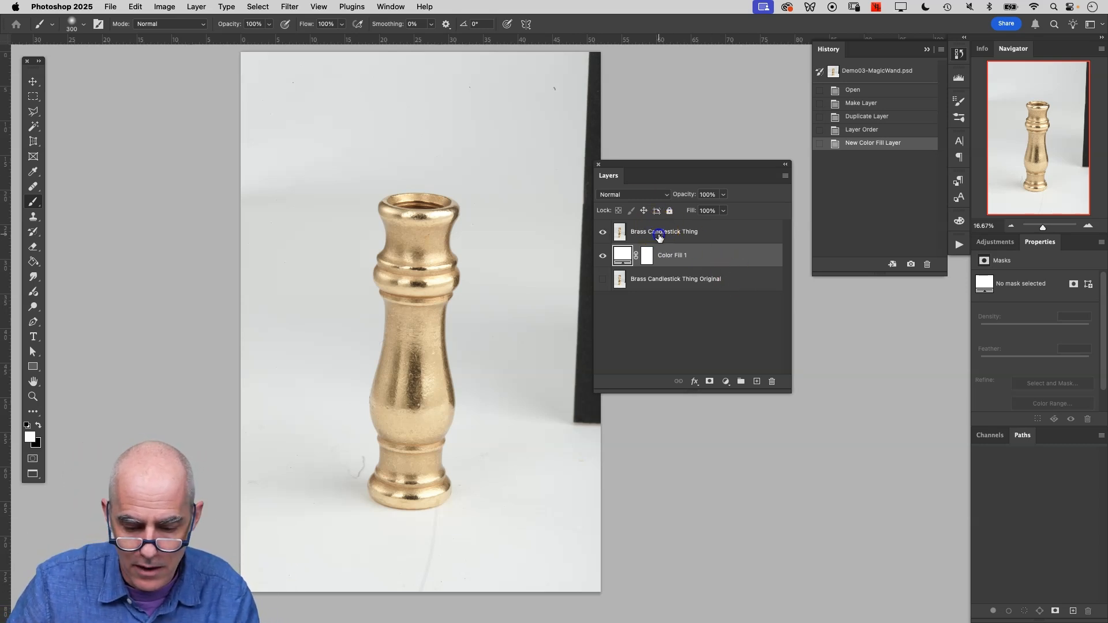
Add a layer mask to Brass Candlestick Thing and paint black over the background beside and below the candlestick
click(659, 231)
click(710, 381)
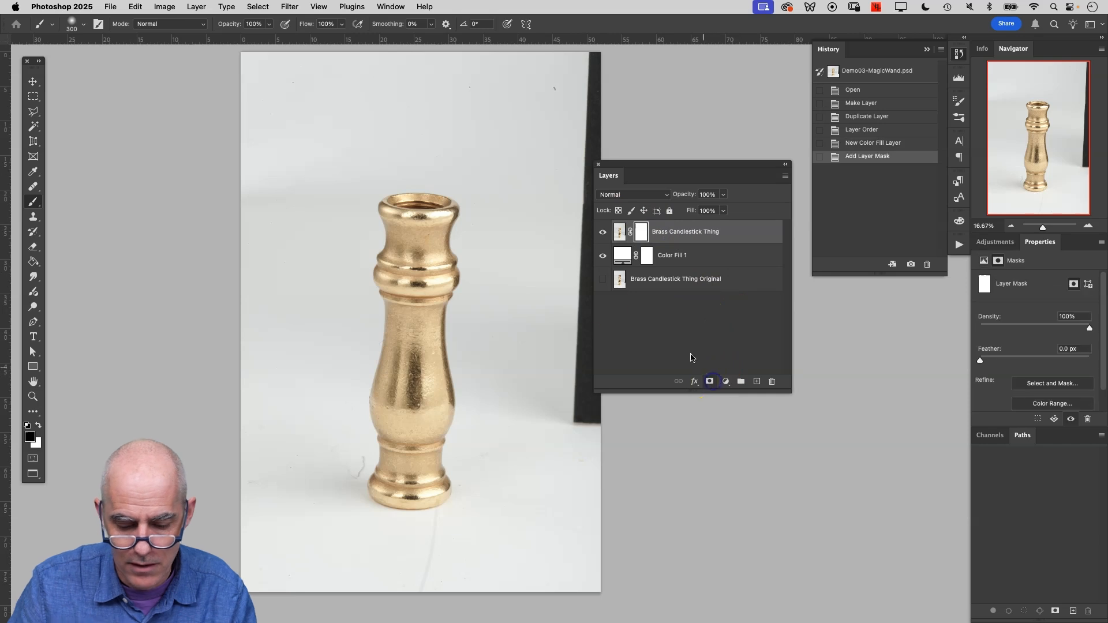
mouse_move(485, 297)
mouse_down()
mouse_move(468, 448)
mouse_move(487, 470)
mouse_move(491, 332)
mouse_move(511, 327)
mouse_move(510, 427)
mouse_move(533, 468)
mouse_move(565, 412)
mouse_move(570, 487)
mouse_move(514, 489)
mouse_move(503, 468)
mouse_move(465, 450)
mouse_move(468, 500)
mouse_move(444, 520)
mouse_move(401, 524)
mouse_move(339, 490)
mouse_move(338, 456)
mouse_up()
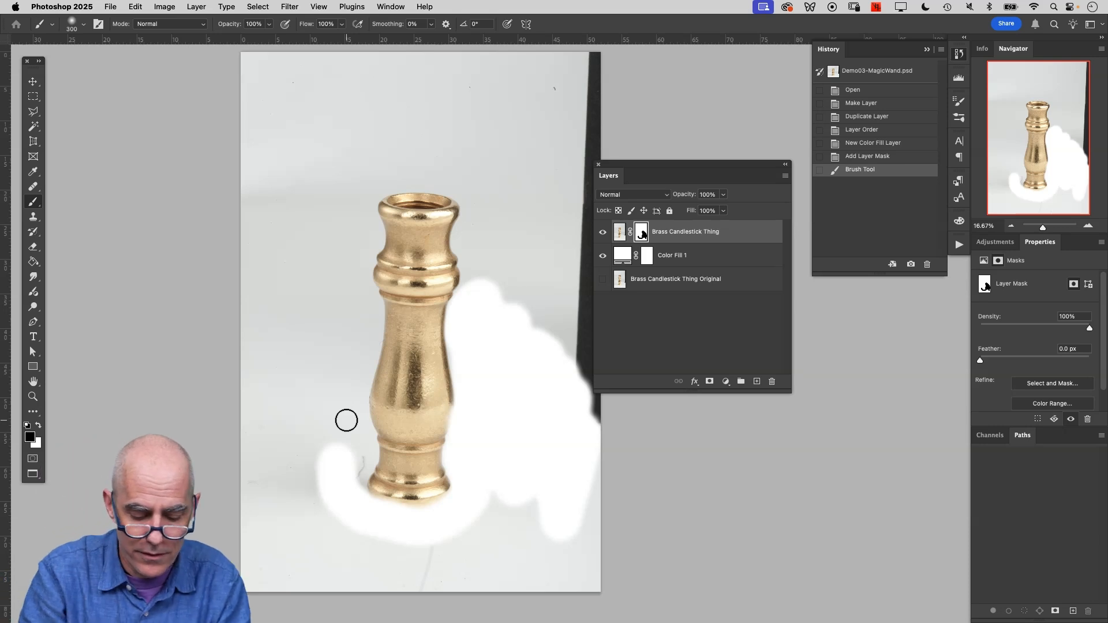
Undo the mask brush stroke and delete the layer mask from Brass Candlestick Thing without applying it
key(super+z)
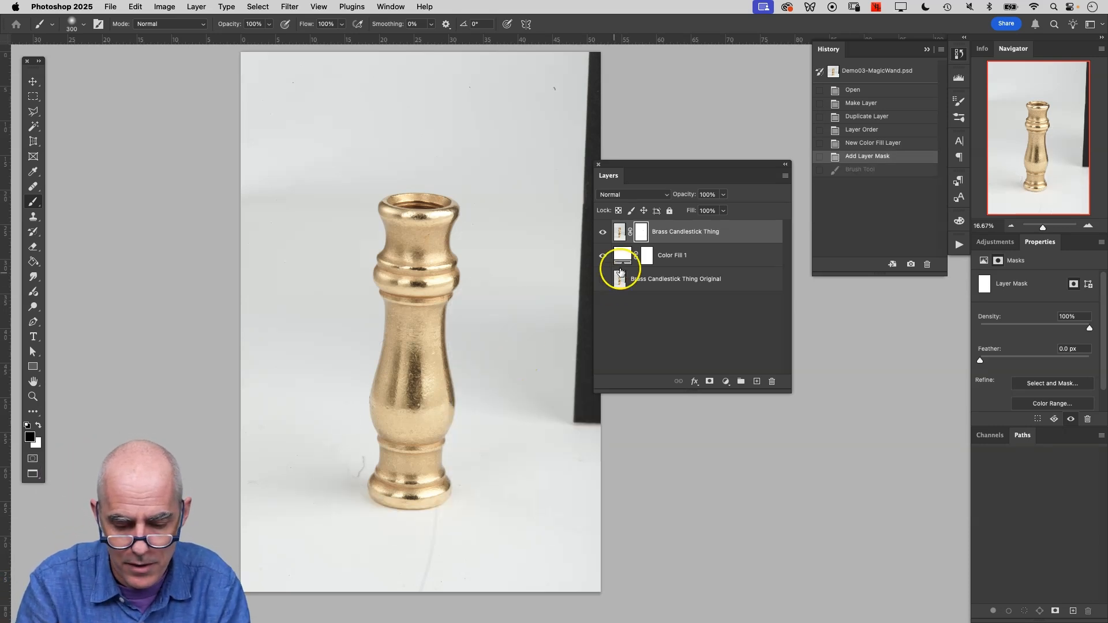
drag(645, 238, 772, 382)
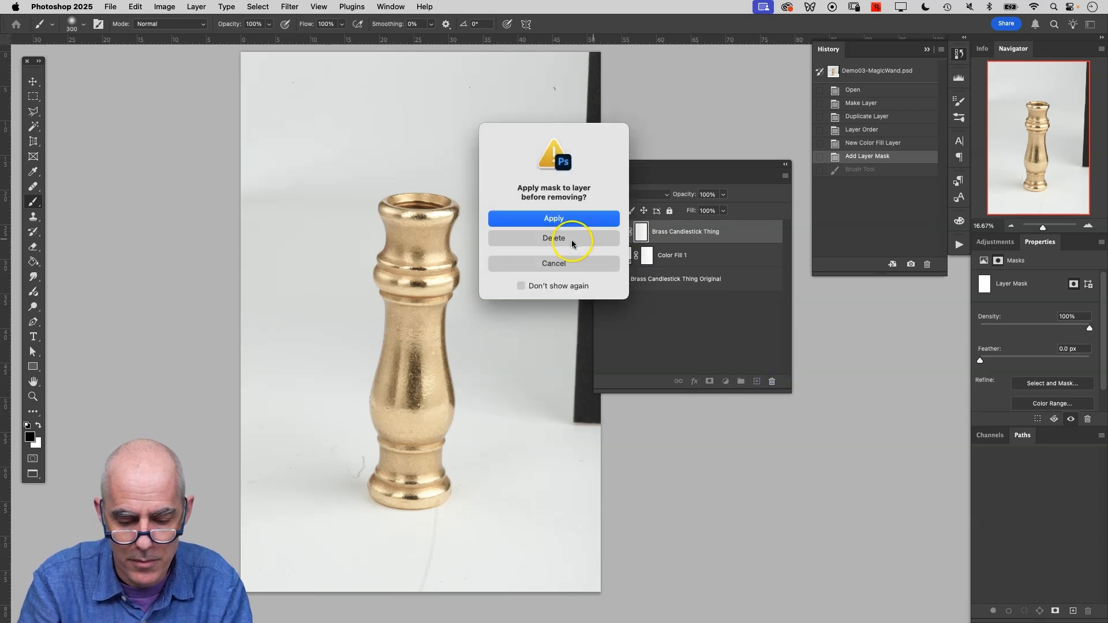
click(570, 241)
key(x)
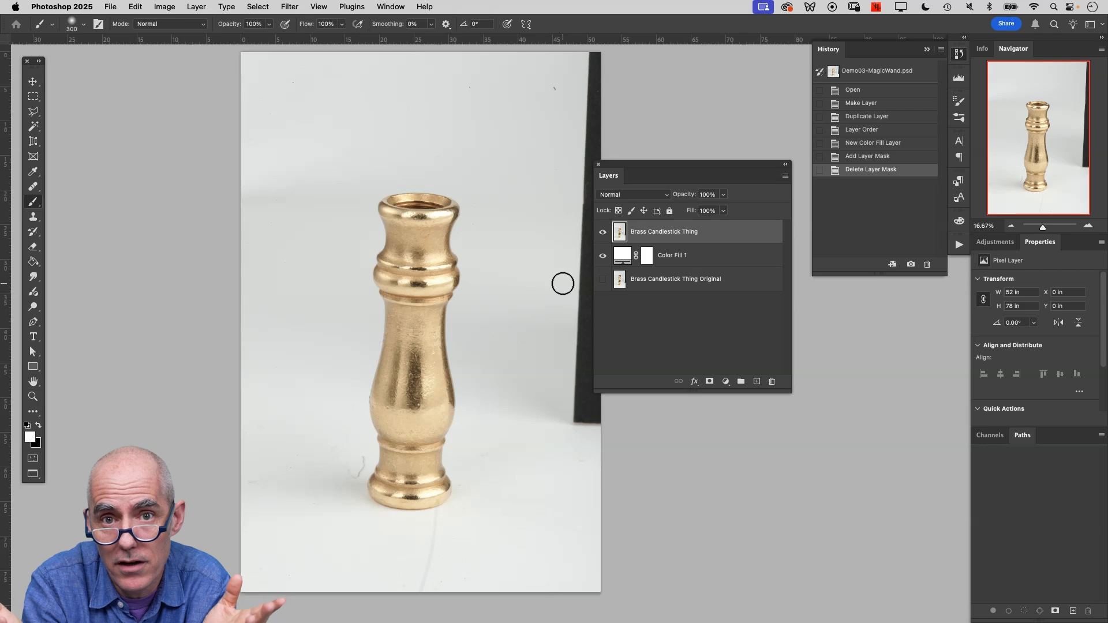
click(548, 284)
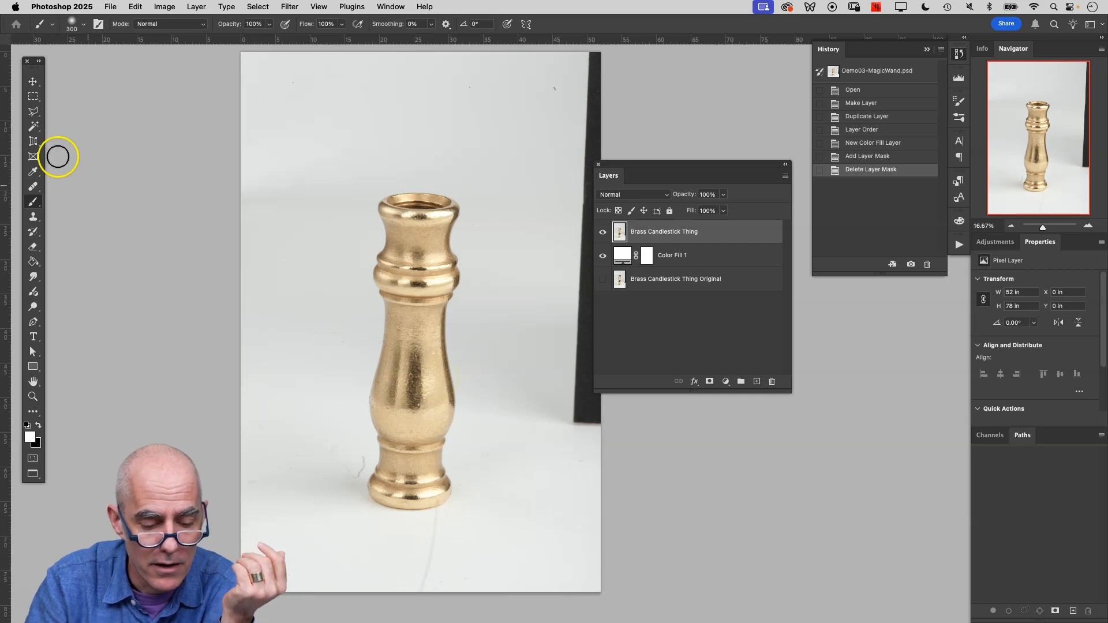
Switch to the Magic Wand tool and set its sample size to 3 by 3 Average
click(34, 128)
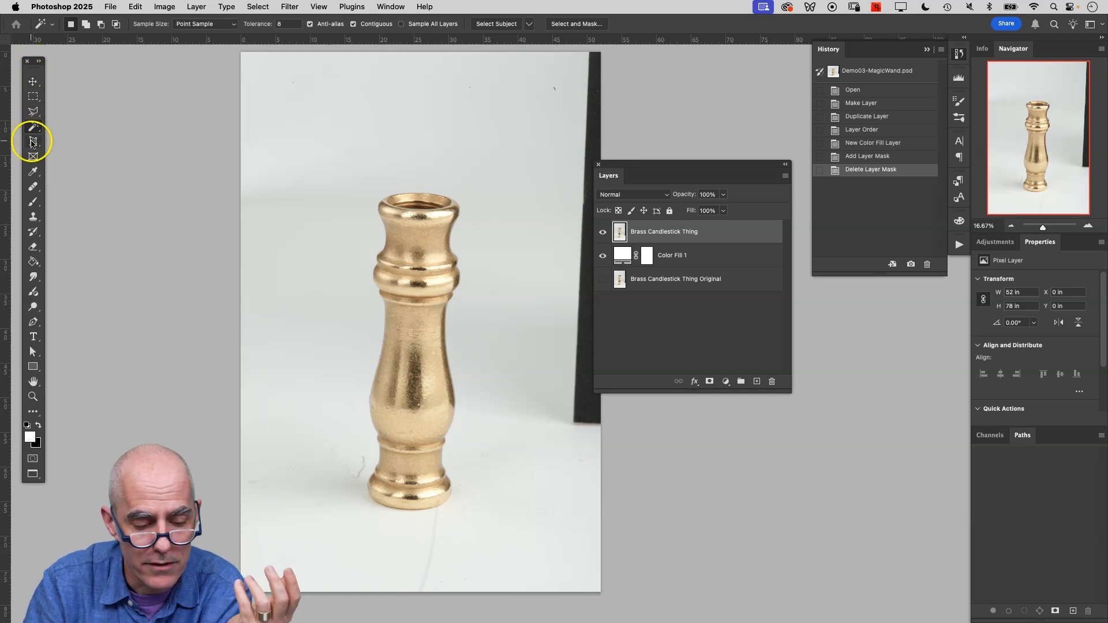
click(33, 127)
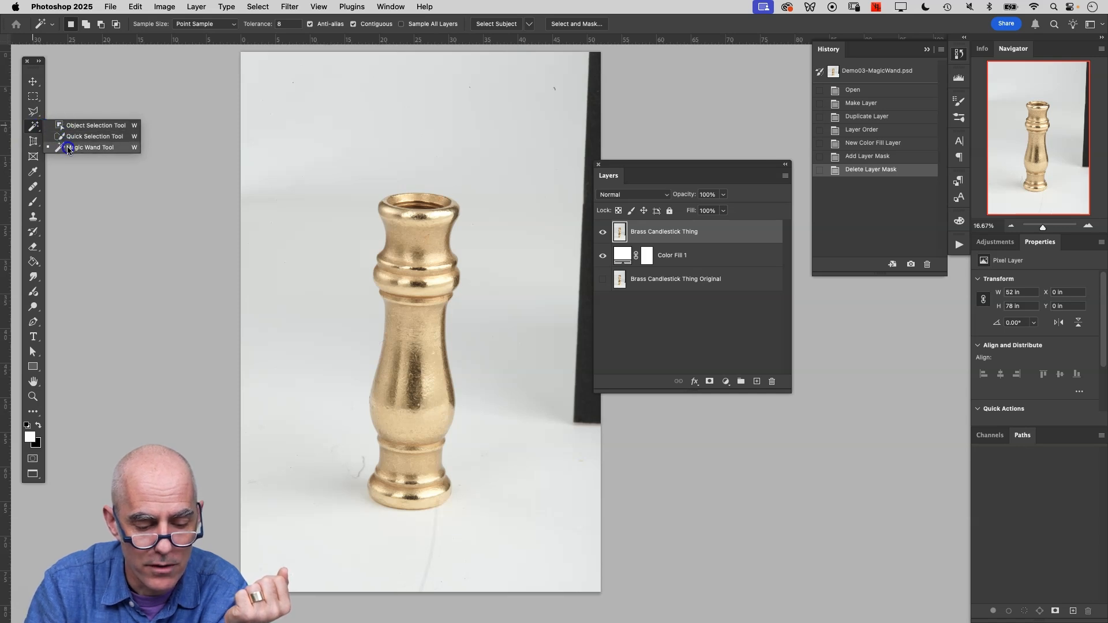
click(68, 148)
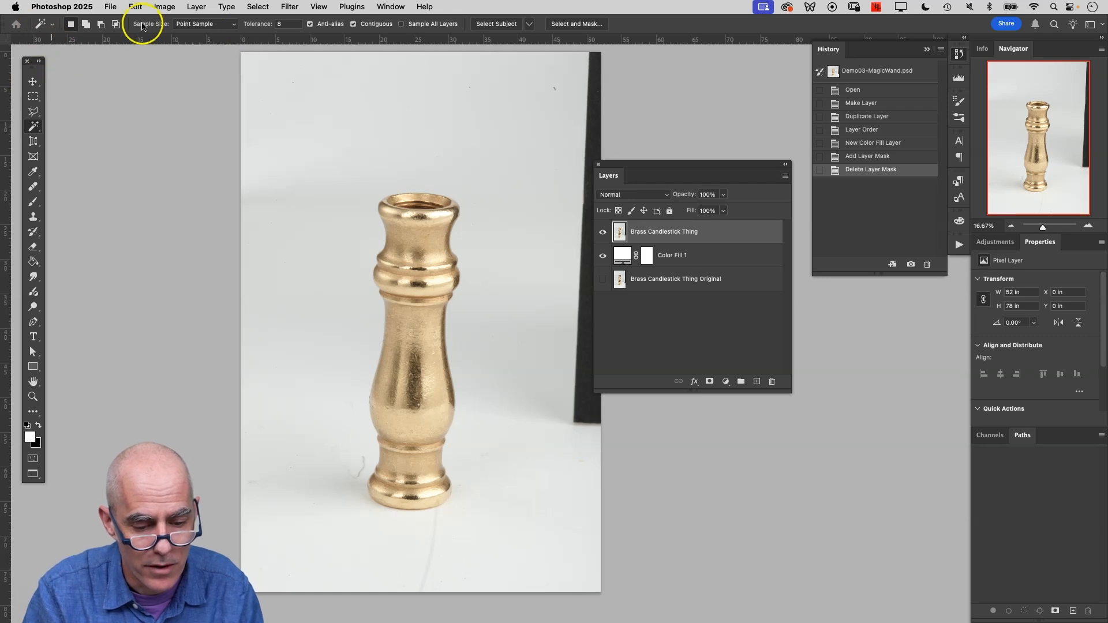
click(207, 24)
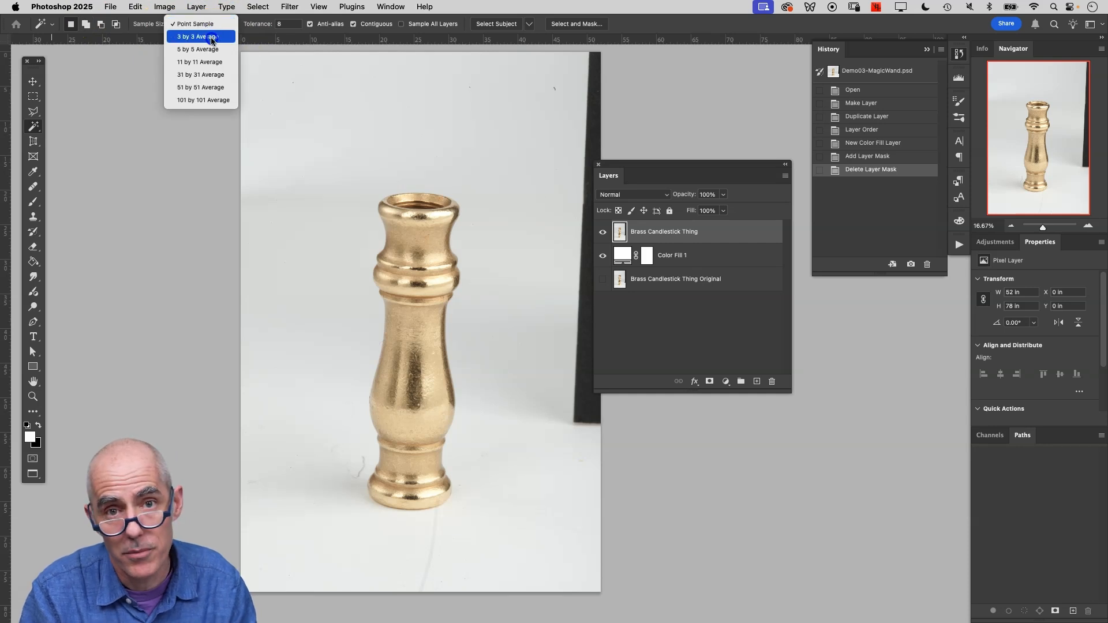
click(211, 38)
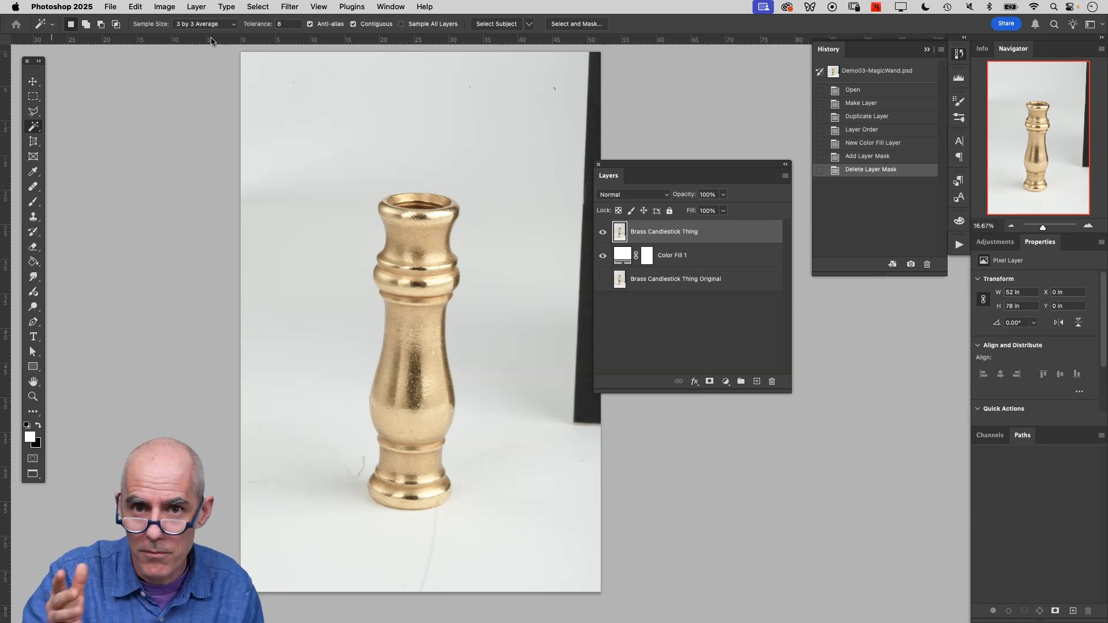
Set the Magic Wand tolerance to 16
click(288, 26)
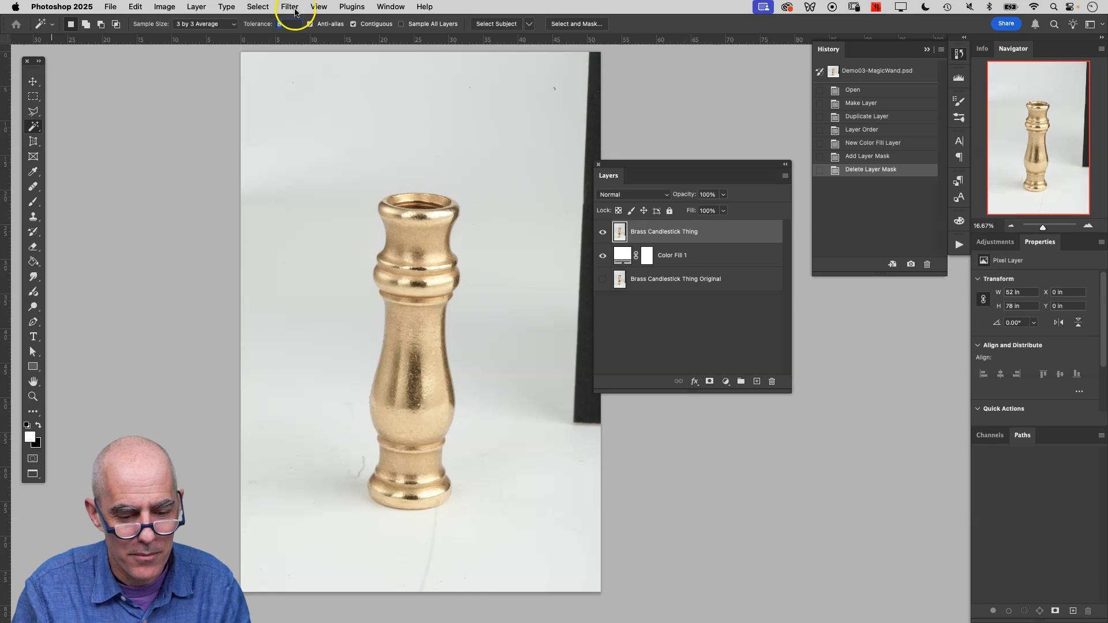
click(292, 25)
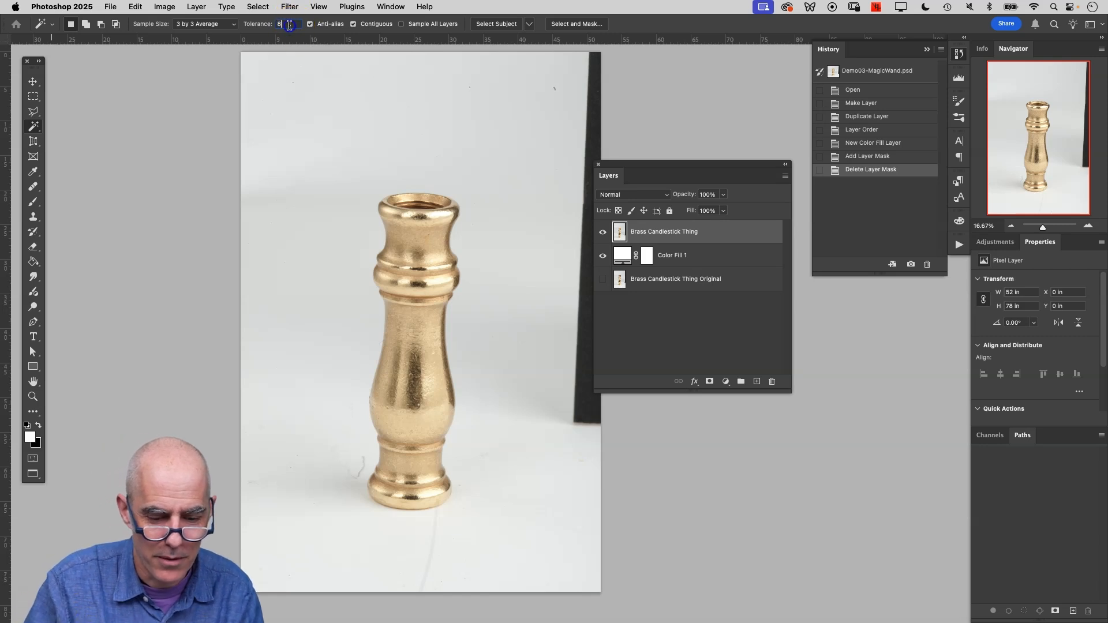
key(BackSpace)
text(16)
key(Return)
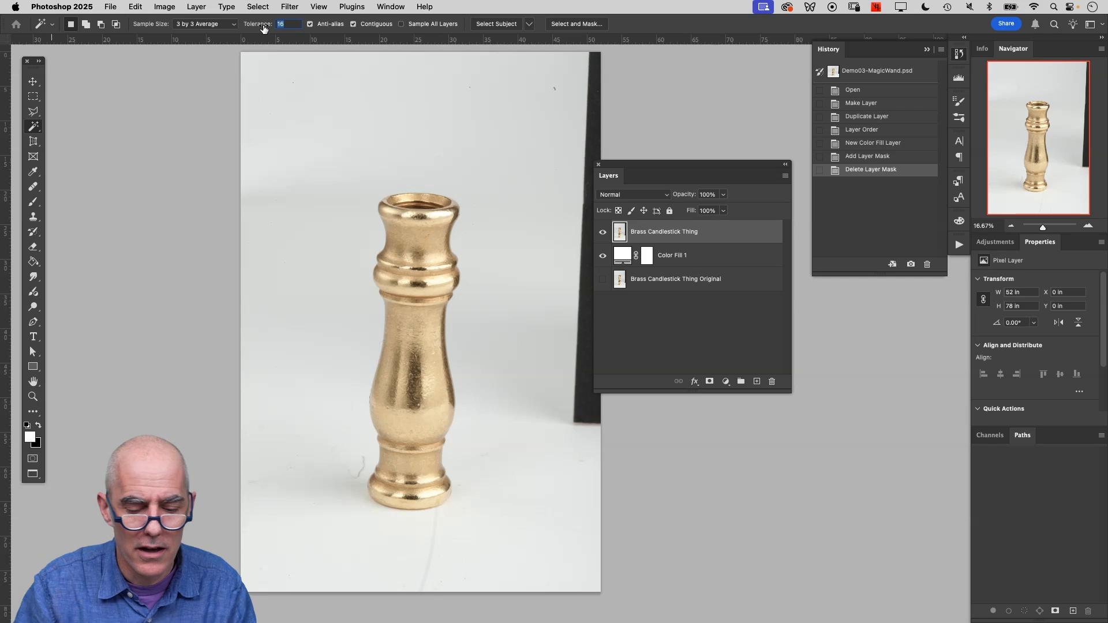
click(286, 25)
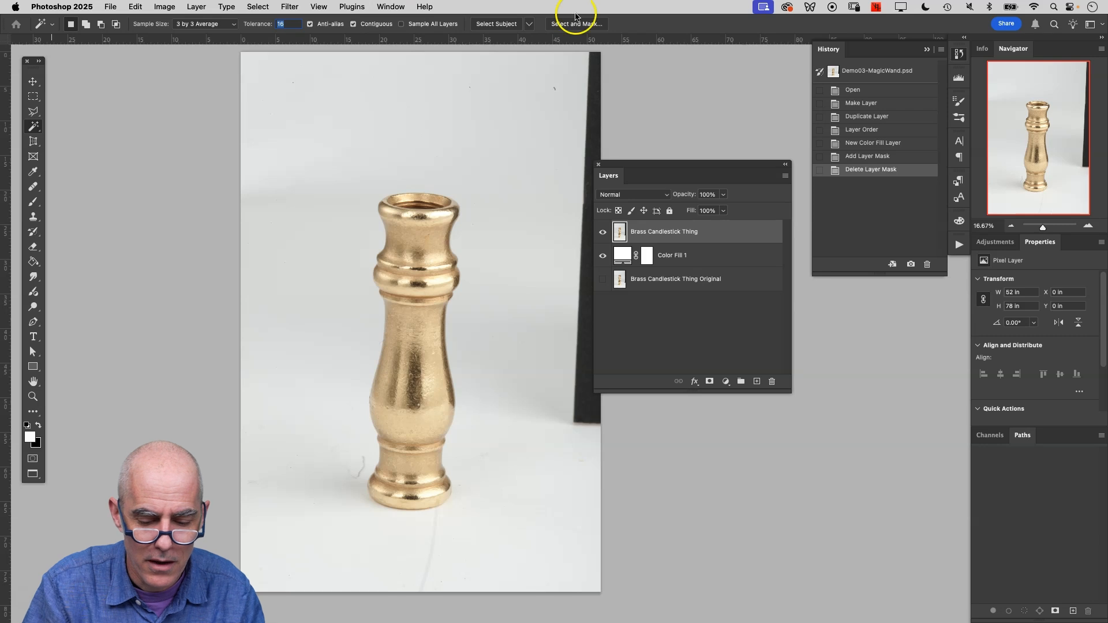
Try selecting the light background from a point just above the candlestick with the Magic Wand, and deselect it
click(477, 149)
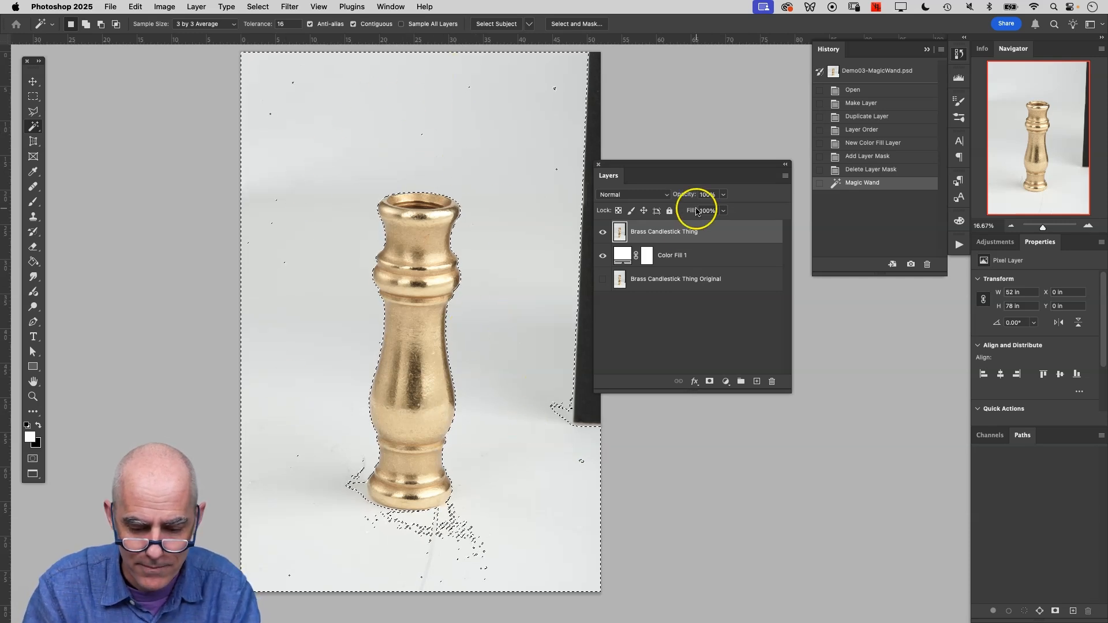
drag(666, 165, 696, 162)
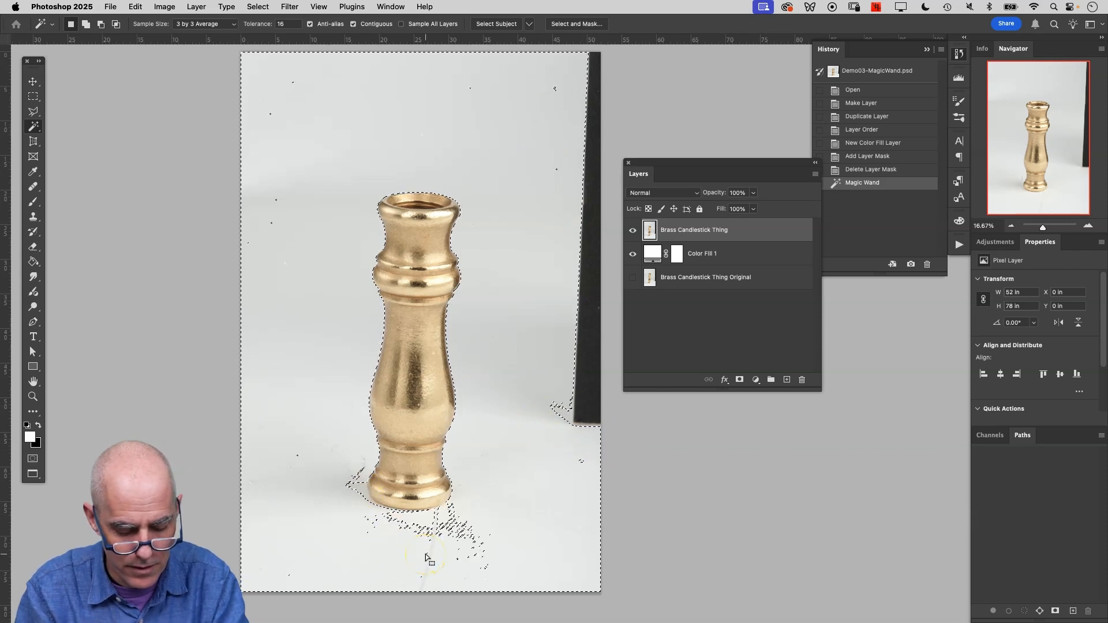
key(super+d)
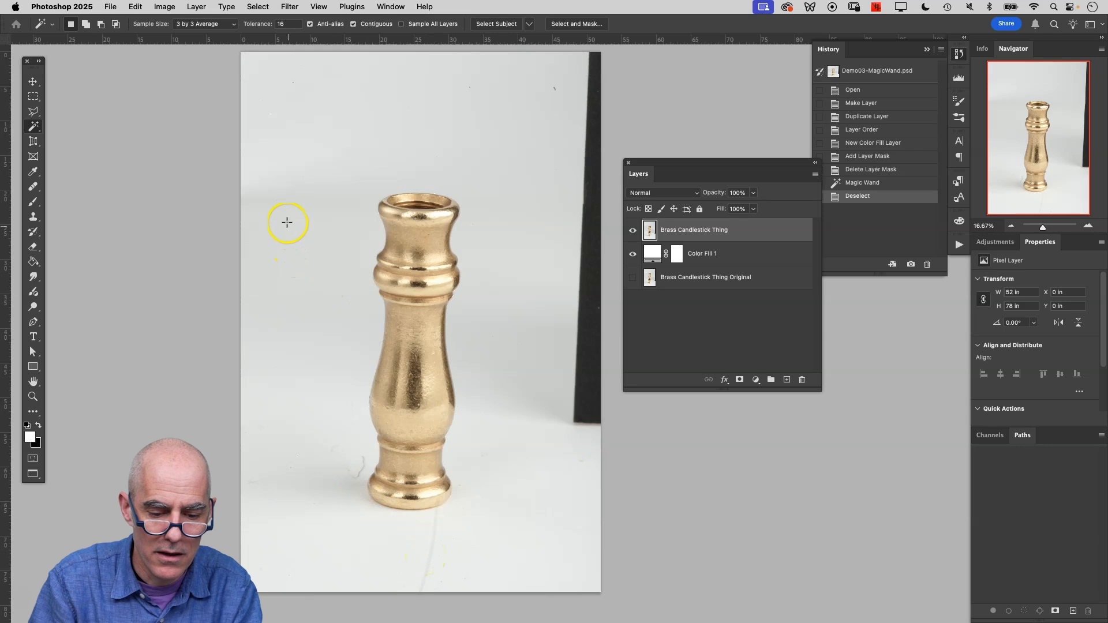
Try a Magic Wand tolerance of 32 on the background beside the candlestick, and undo that selection
click(287, 23)
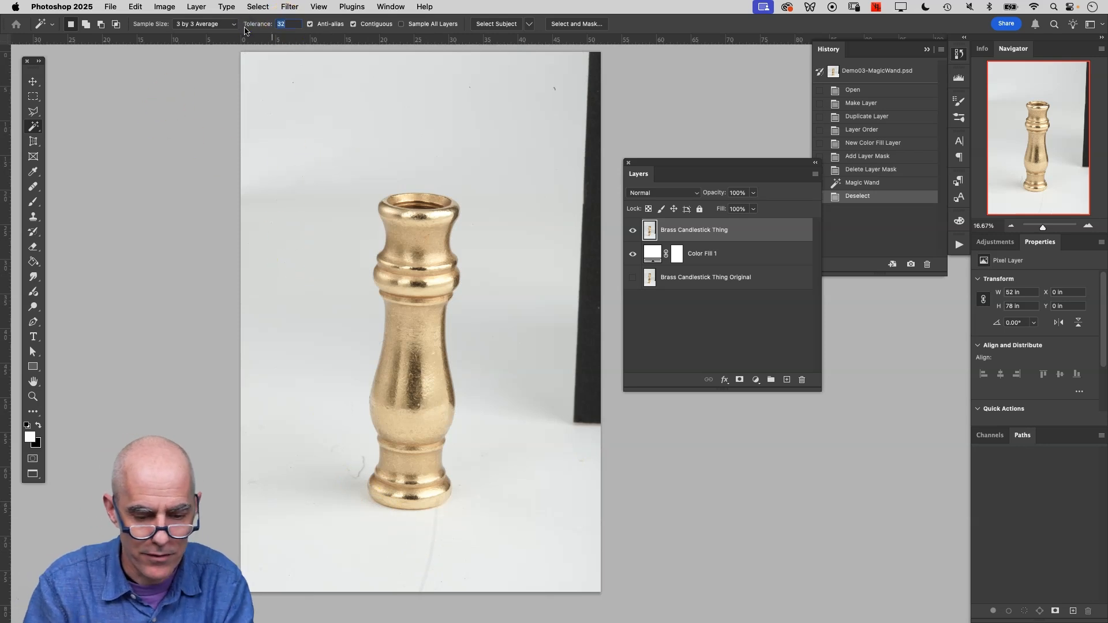
click(334, 343)
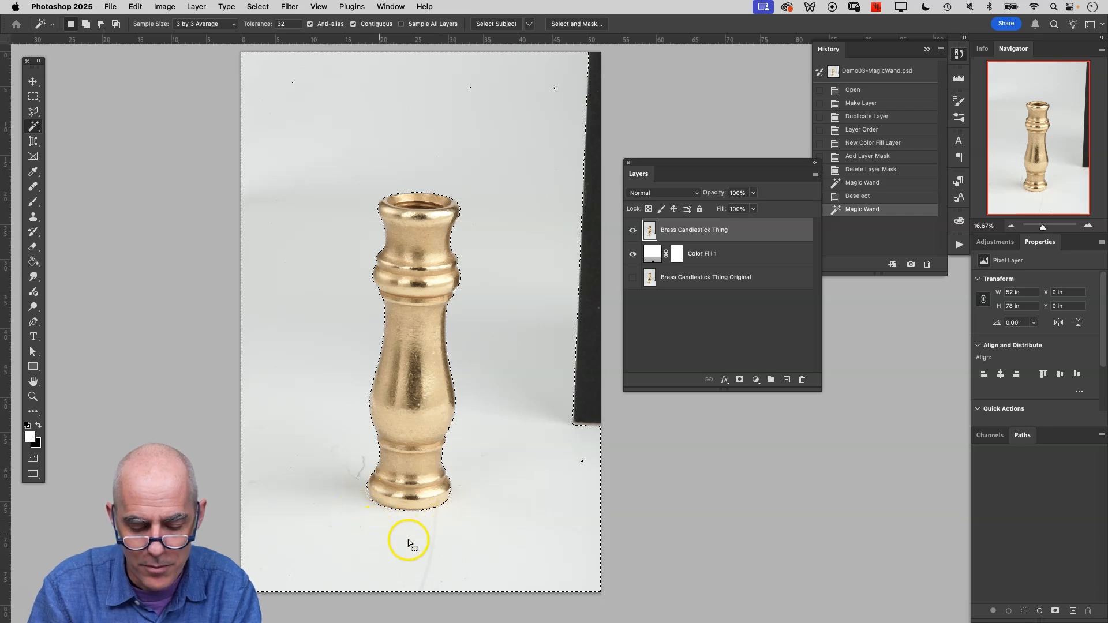
key(super+z)
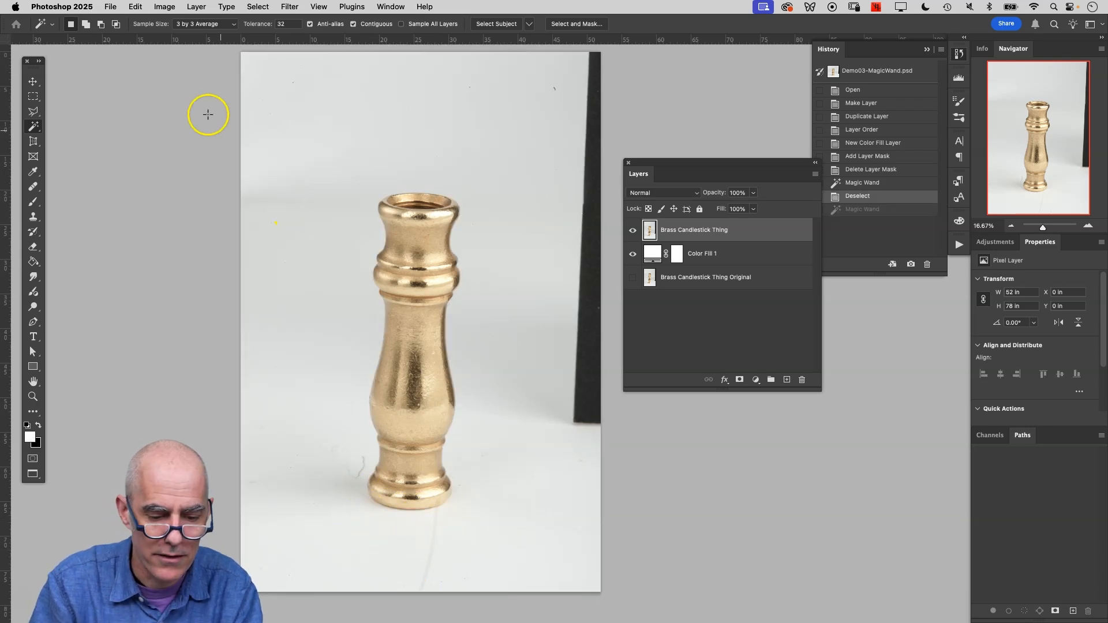
Return the tolerance to 16, select the background again to inspect the edge around the candlestick's base, and deselect it
click(258, 24)
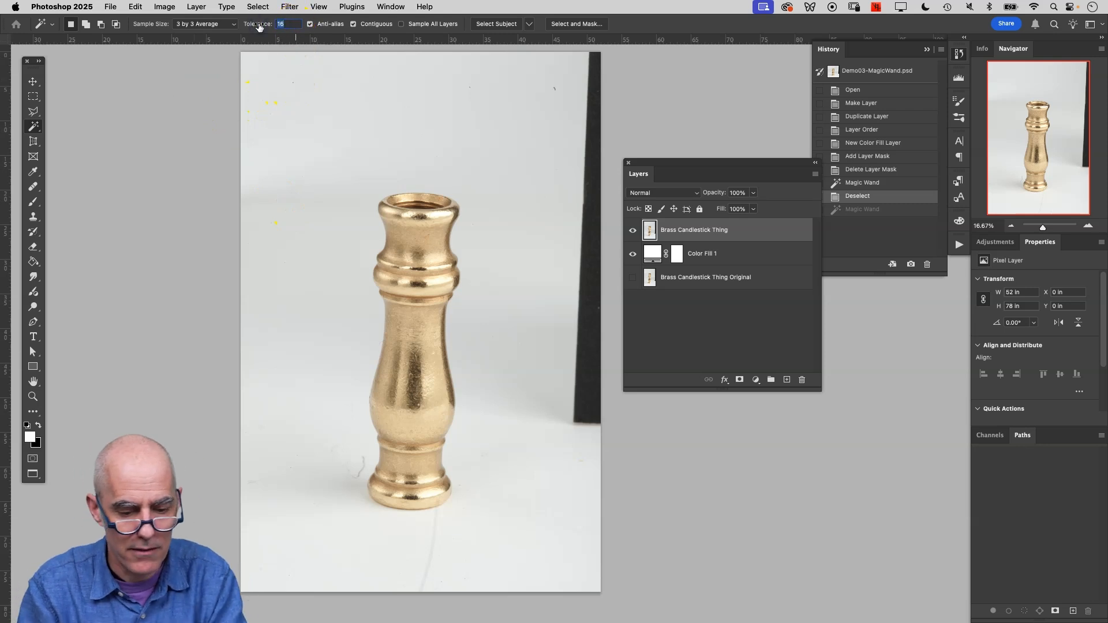
click(322, 381)
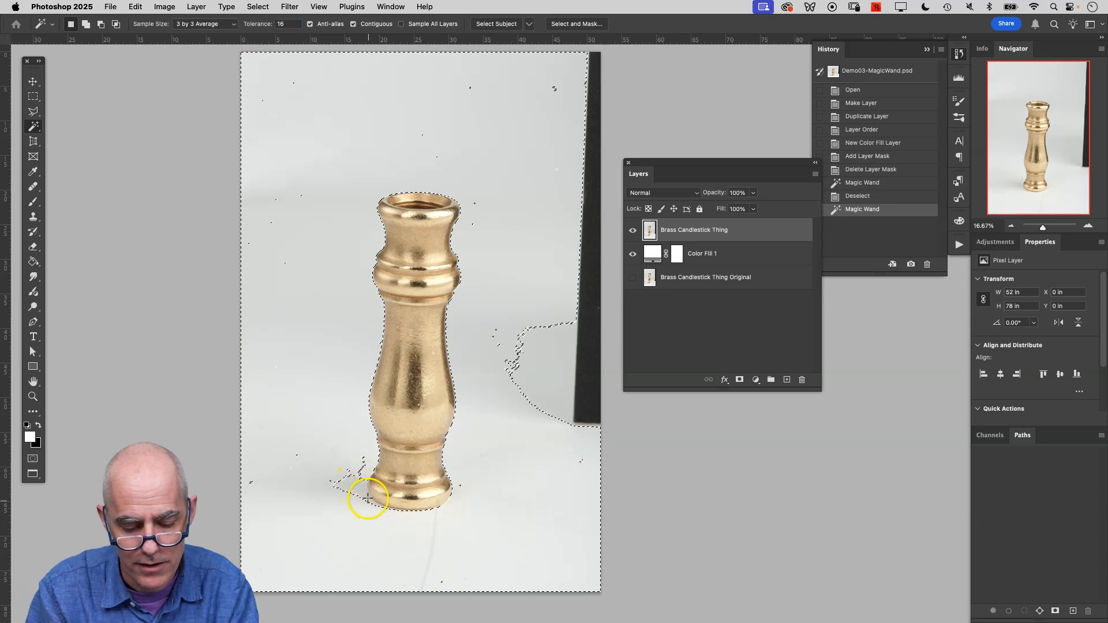
key(super+plus)
key(super+plus)
scroll(372, 513, down, 5)
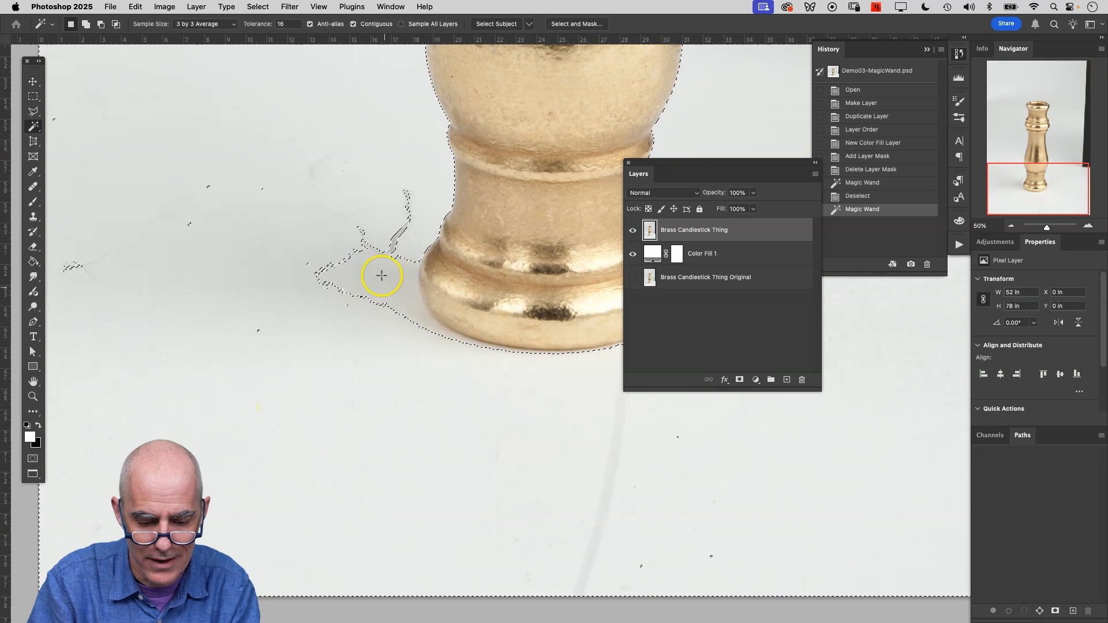
scroll(383, 260, right, 4)
scroll(384, 260, up, 1)
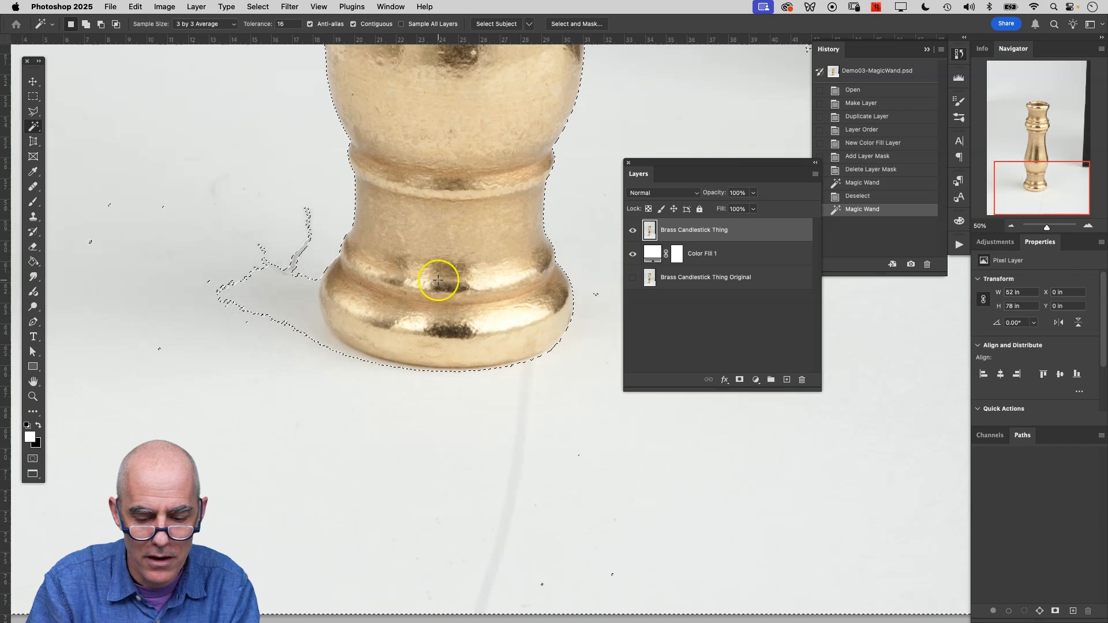
key(super+d)
Set the Magic Wand tolerance to 32 and select the light background around the candlestick
click(289, 26)
text(32)
key(Return)
click(123, 85)
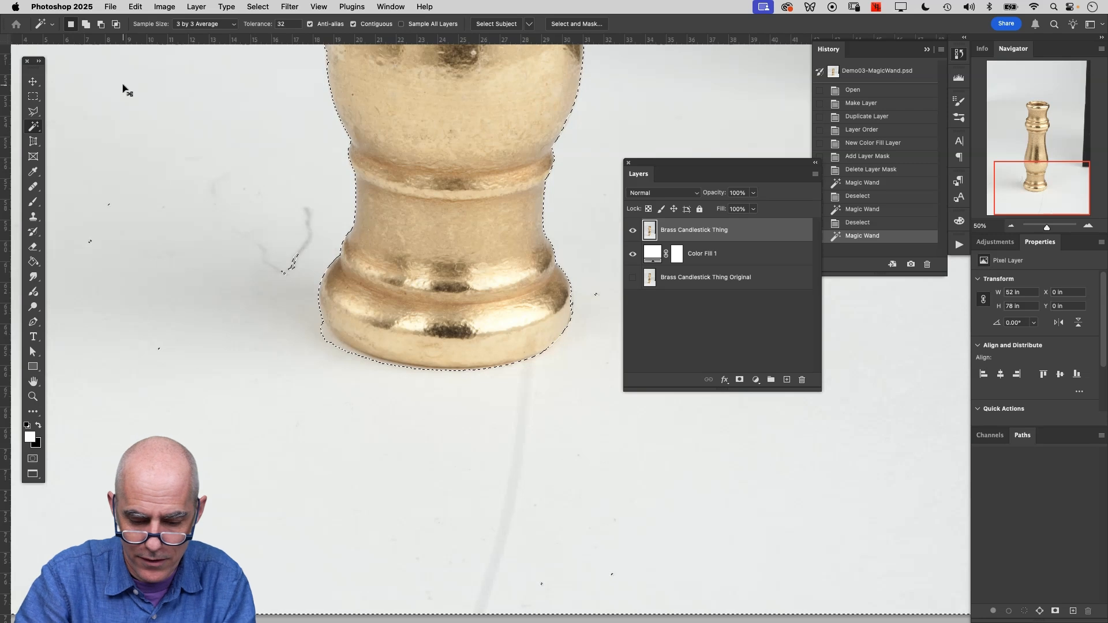
Add the dark vertical strip beside the candlestick to the background selection with the Rectangular Marquee
key(super+minus)
key(super+minus)
key(super+minus)
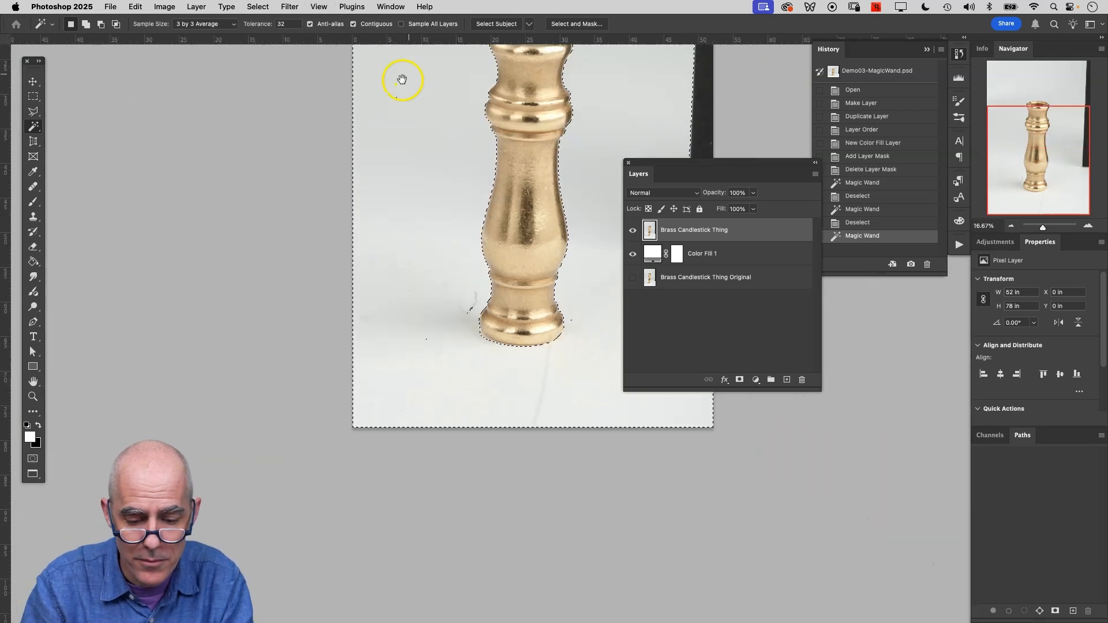
drag(463, 158, 239, 318)
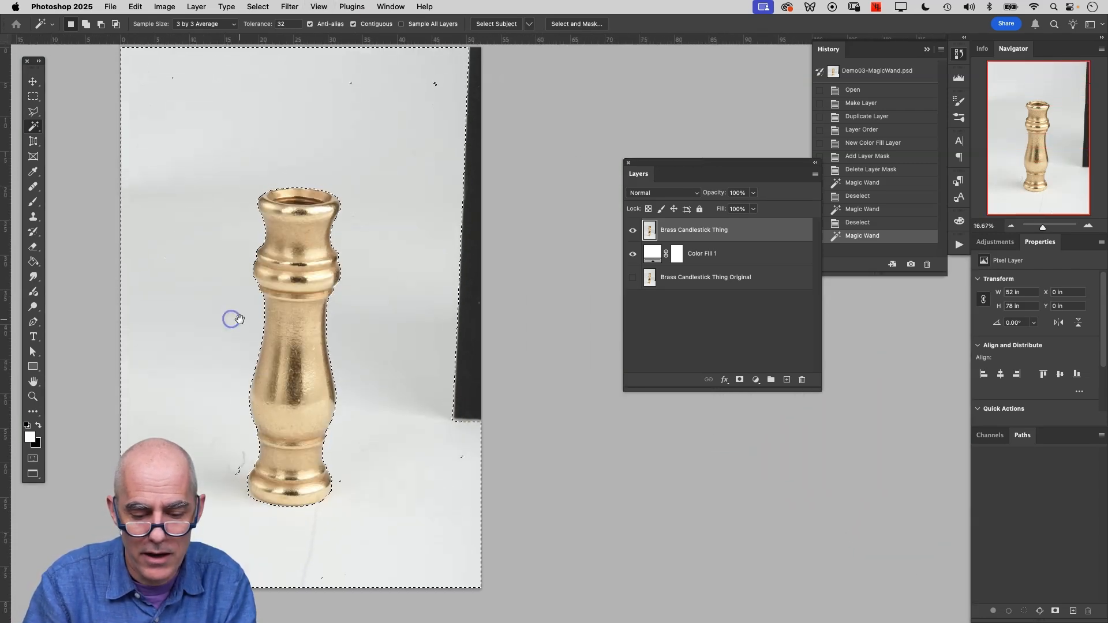
drag(370, 250, 357, 281)
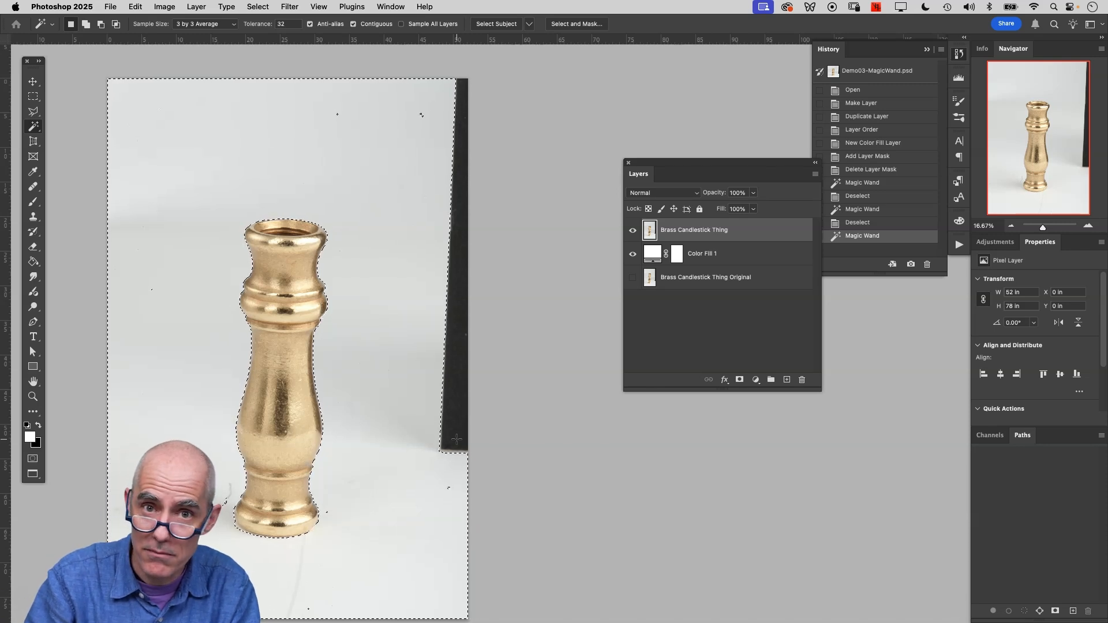
key(m)
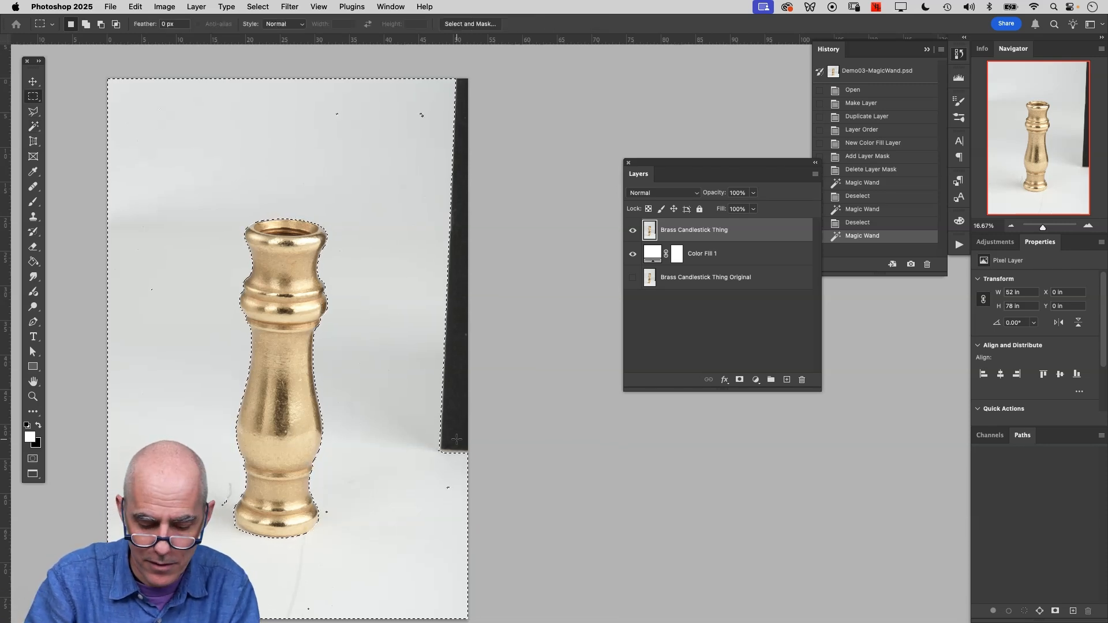
scroll(523, 470, right, 1)
scroll(523, 470, down, 1)
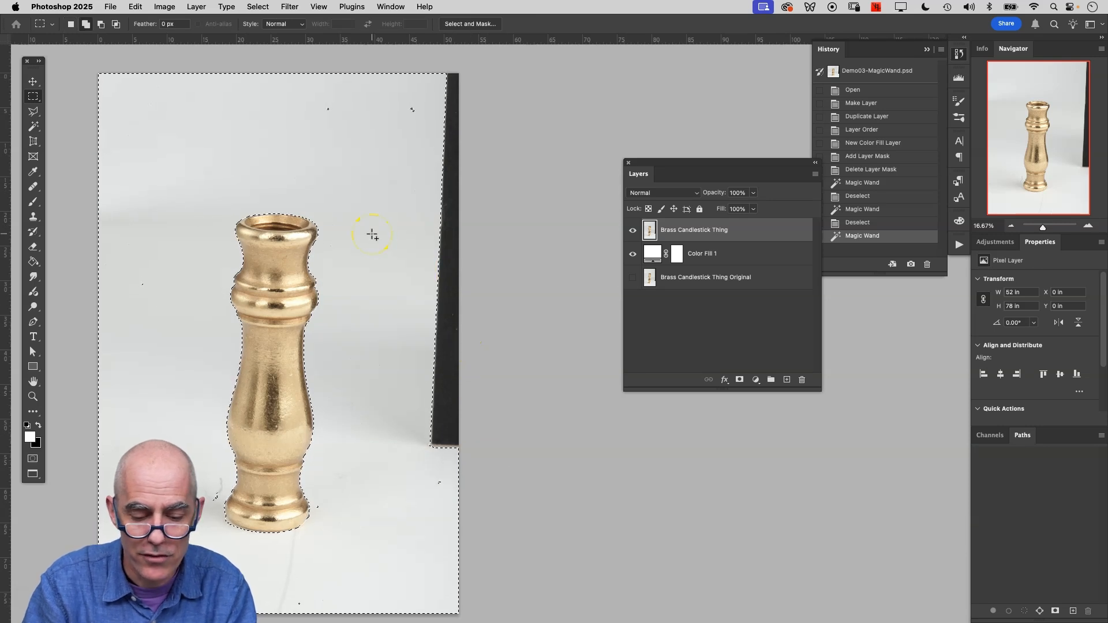
key(shift)
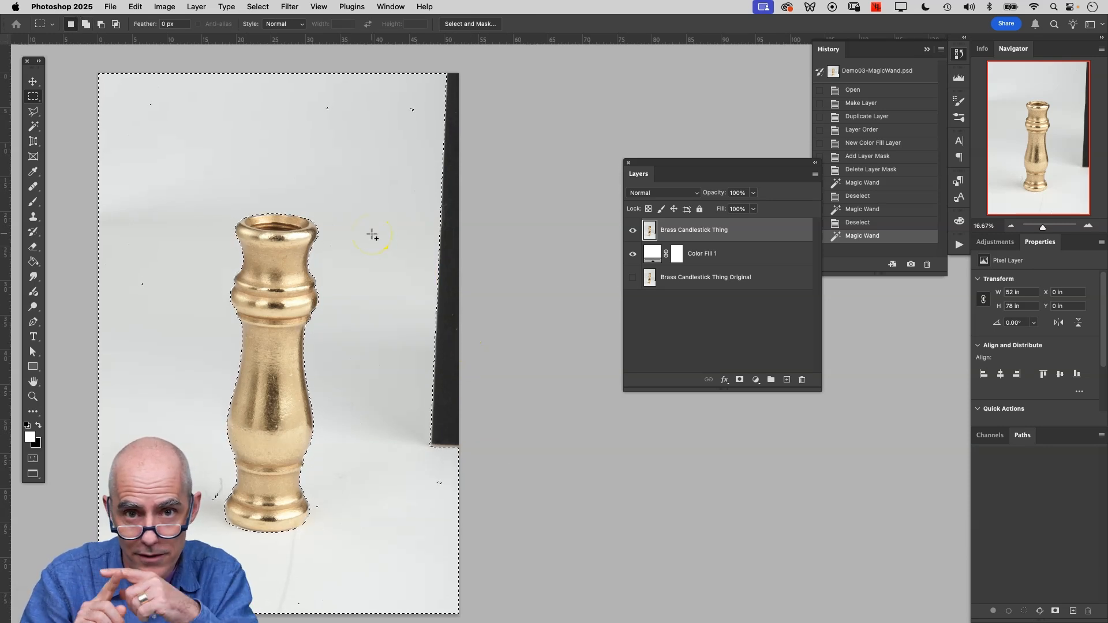
key(shift)
key(shift)
key(shift)
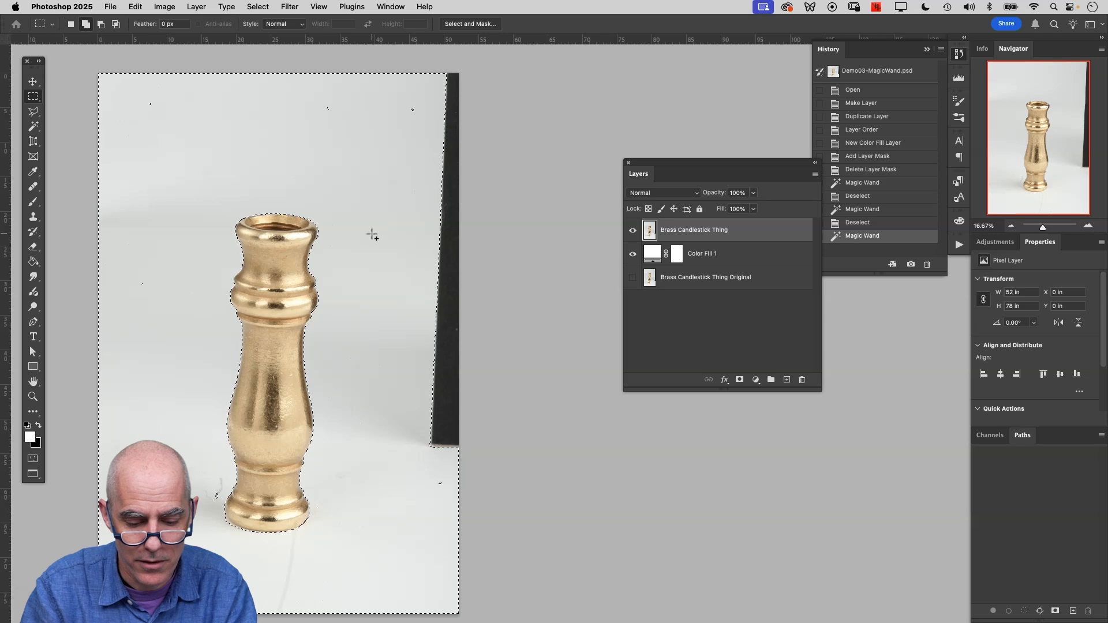
drag(381, 64, 539, 530)
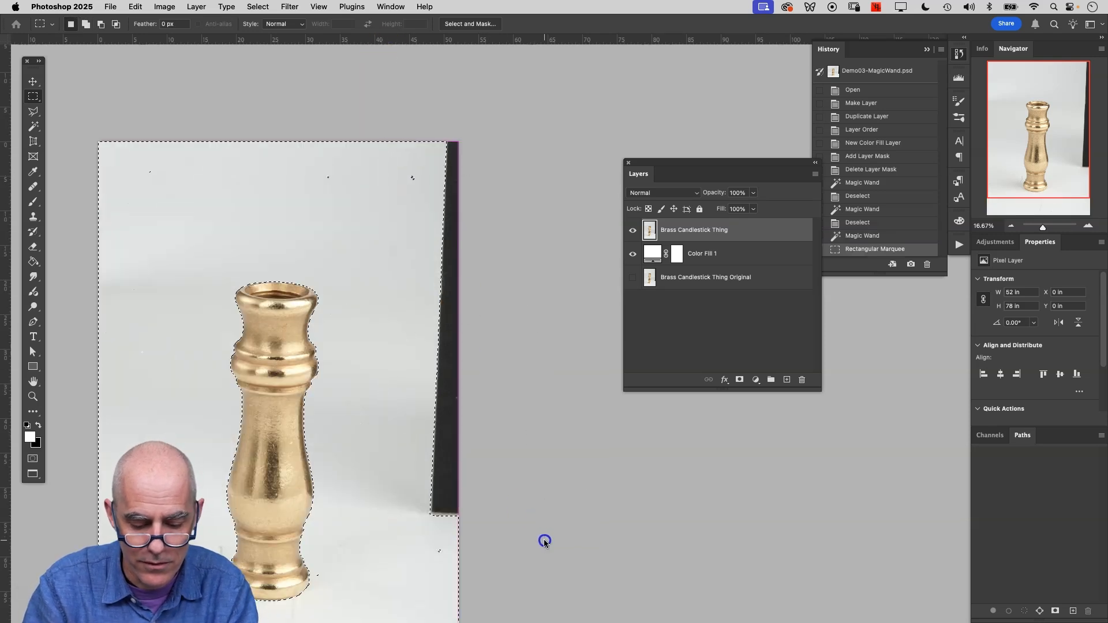
Add the small unselected marks near the candlestick's base to the selection with the Rectangular Marquee
scroll(511, 523, down, 3)
scroll(511, 523, left, 2)
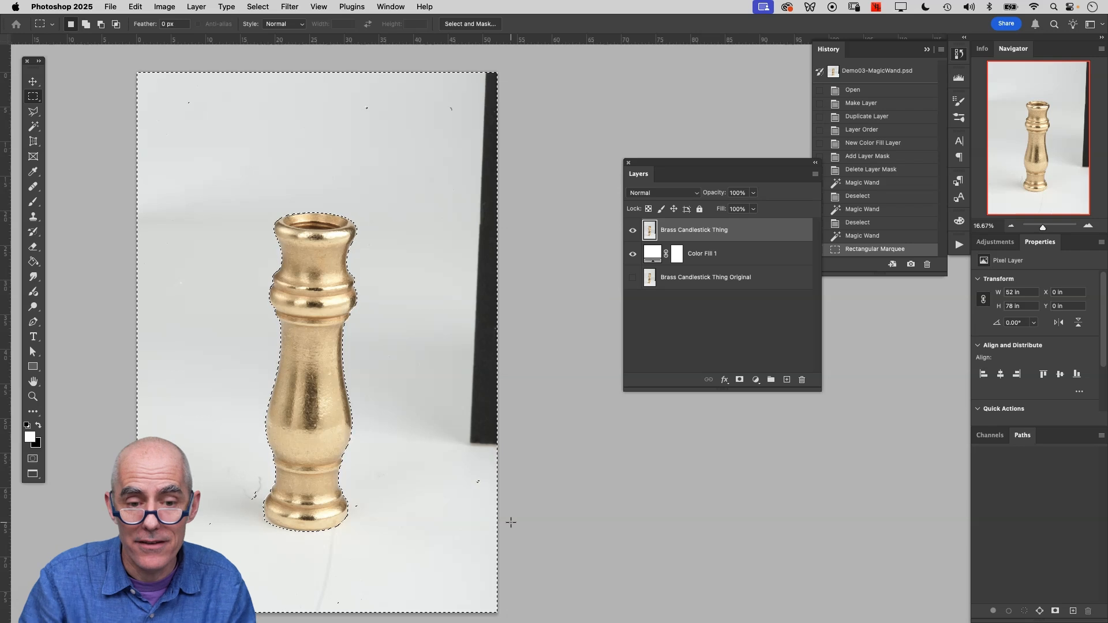
shift+click(461, 536)
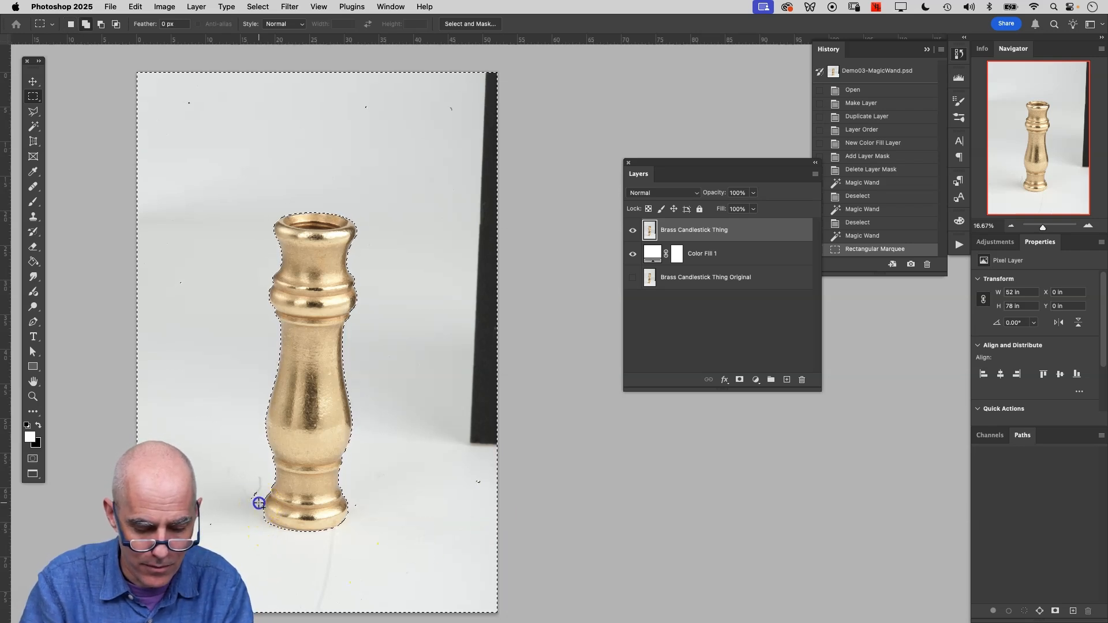
drag(233, 481, 233, 482)
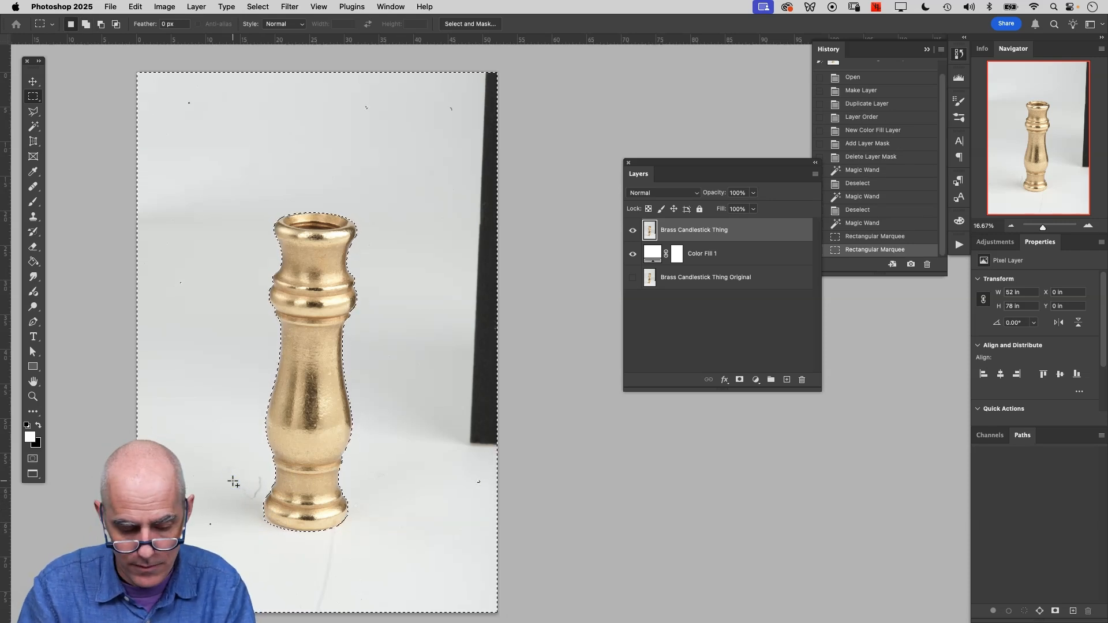
Try adding a wide rectangular marquee across the middle of the candlestick to the selection, and undo it
drag(233, 359, 548, 490)
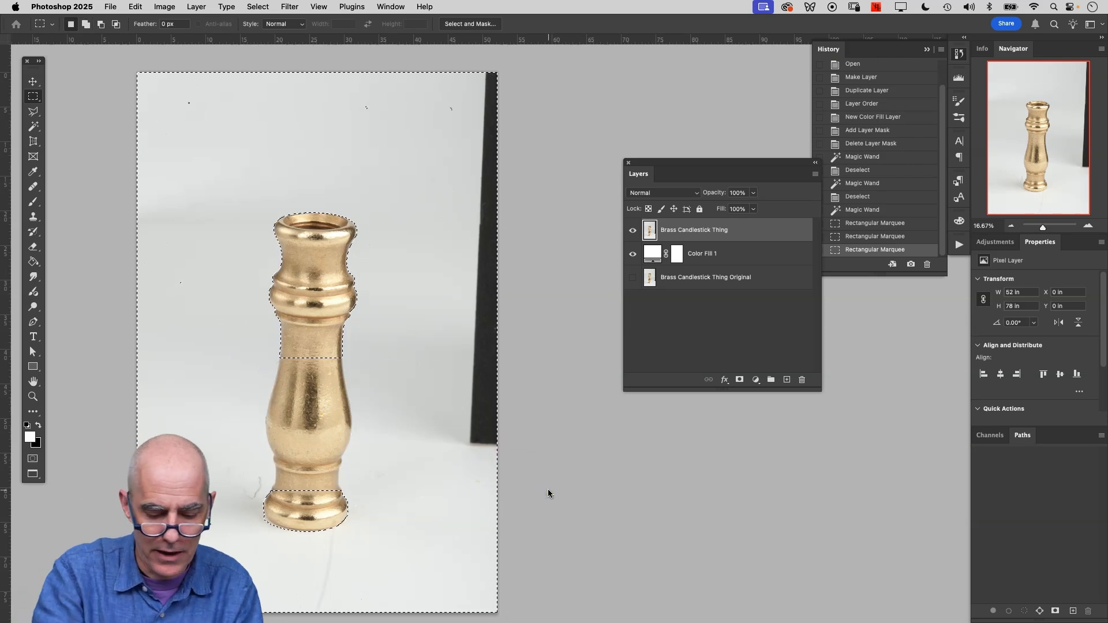
key(super+z)
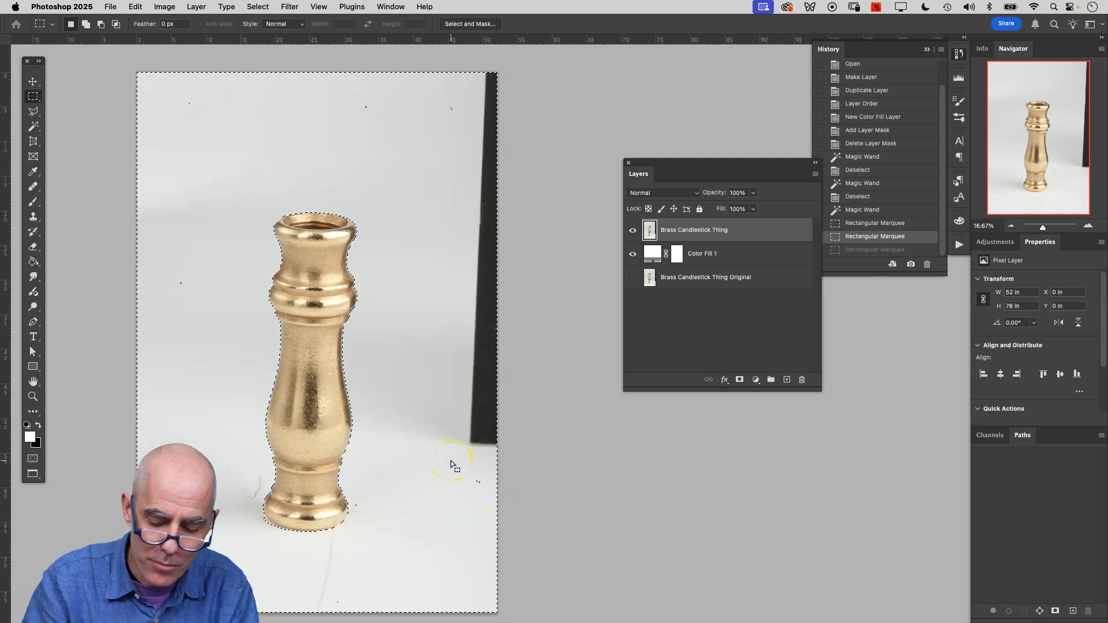
Examine the selection edge along the candlestick and the stray unselected specks across the background
key(super+plus)
key(super+plus)
scroll(452, 461, left, 5)
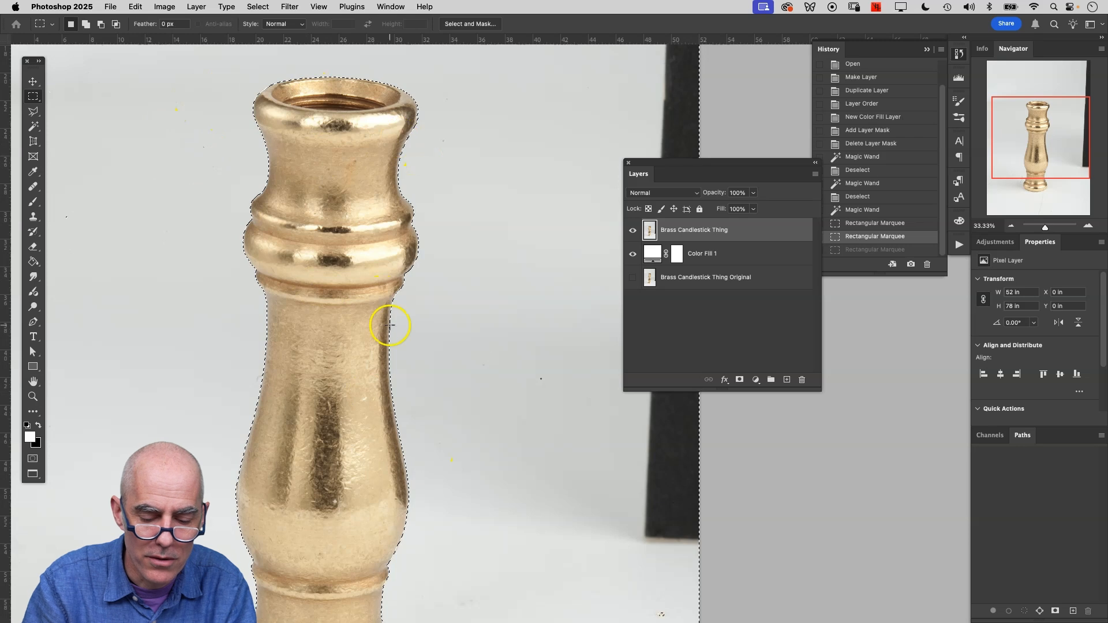
scroll(277, 495, down, 5)
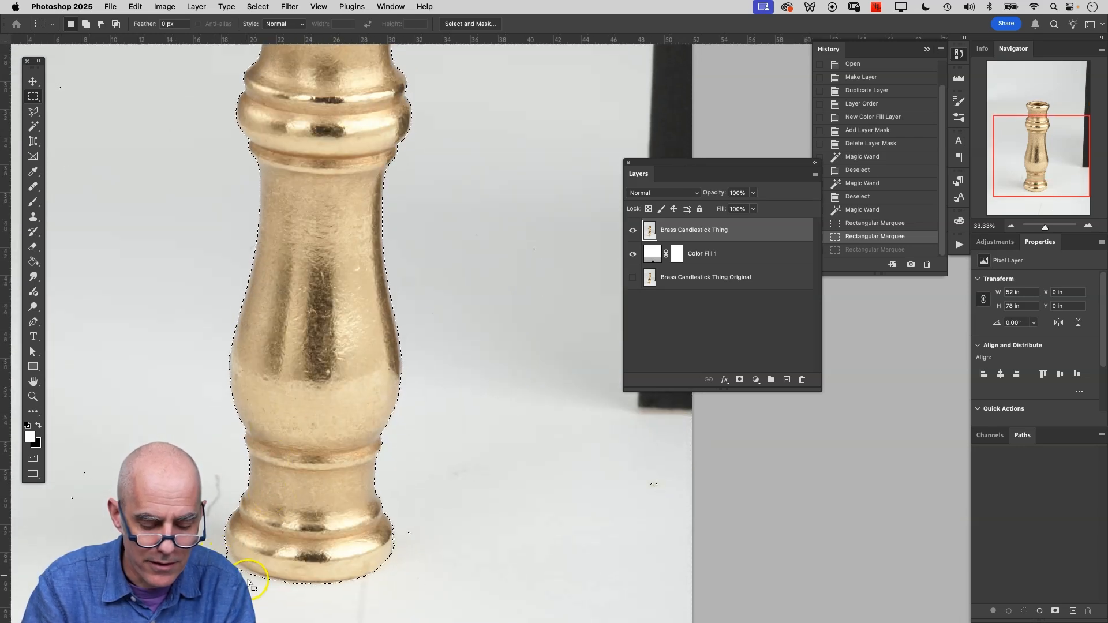
scroll(251, 512, up, 5)
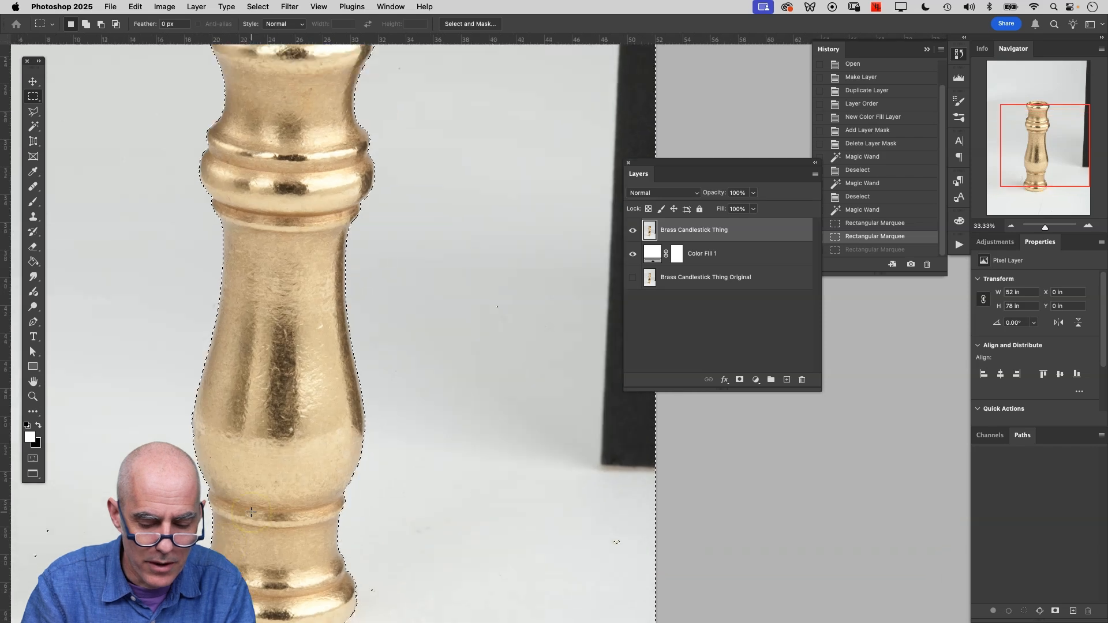
scroll(251, 512, right, 5)
scroll(251, 512, up, 8)
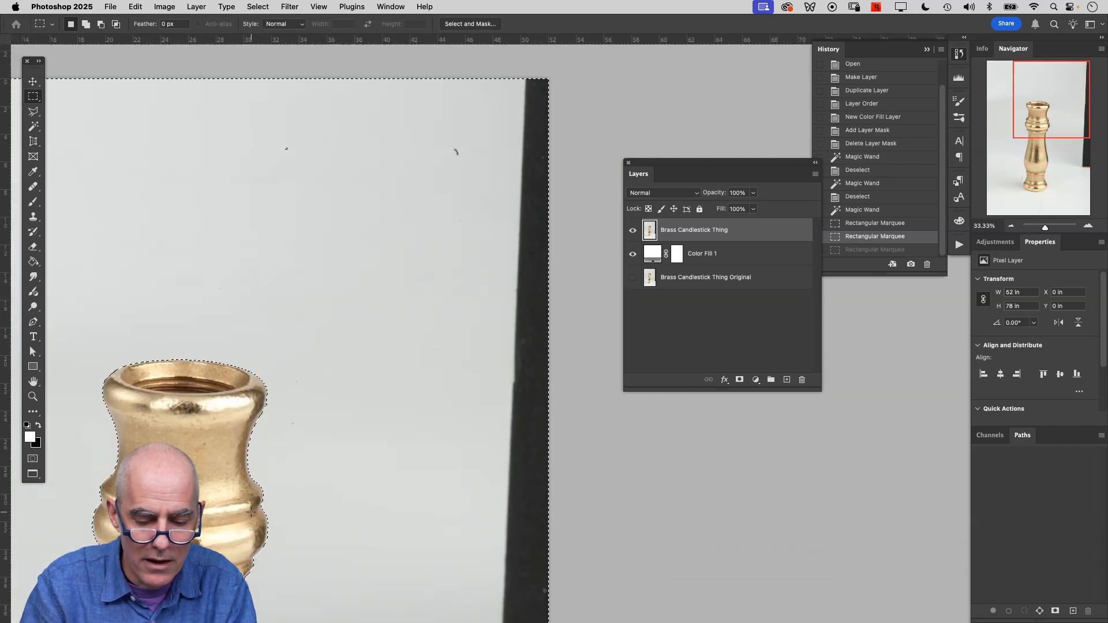
scroll(396, 441, left, 3)
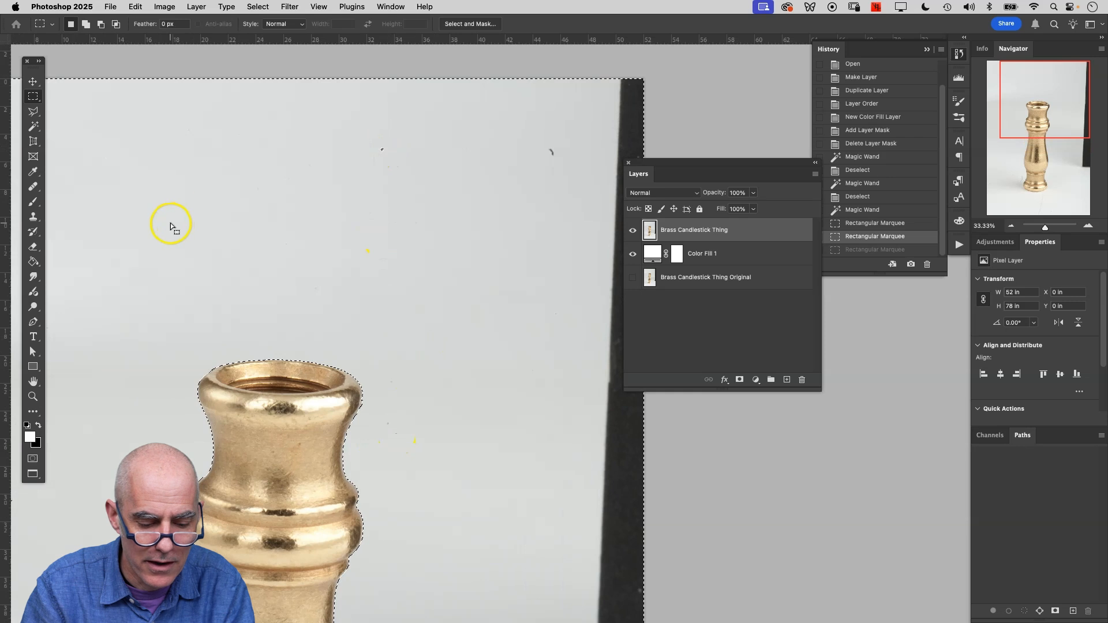
scroll(177, 244, left, 8)
scroll(177, 245, up, 4)
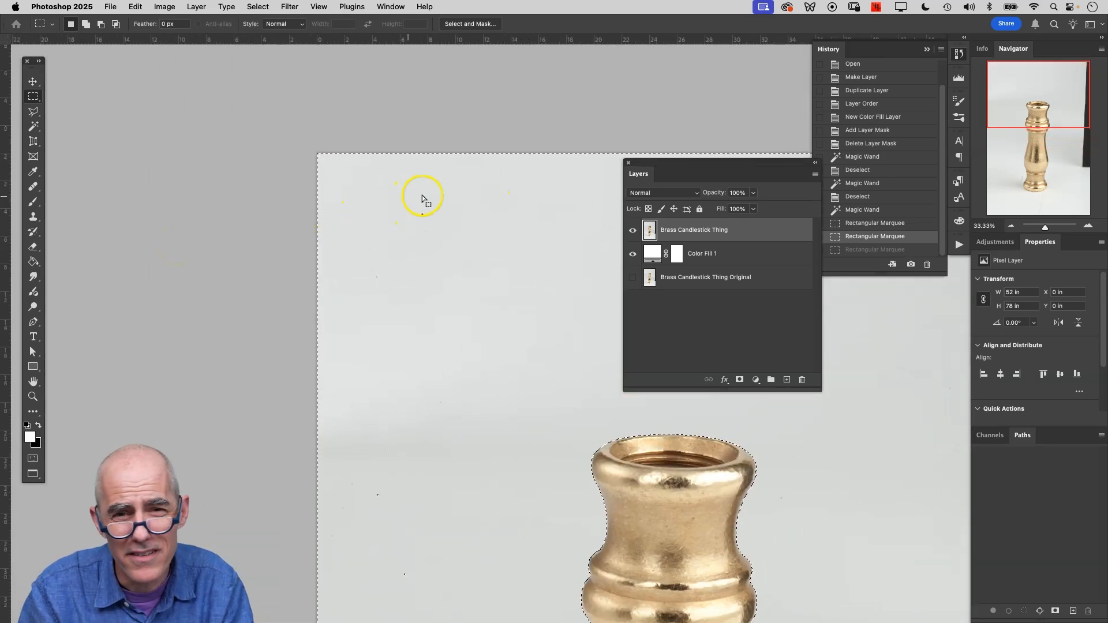
scroll(426, 217, down, 7)
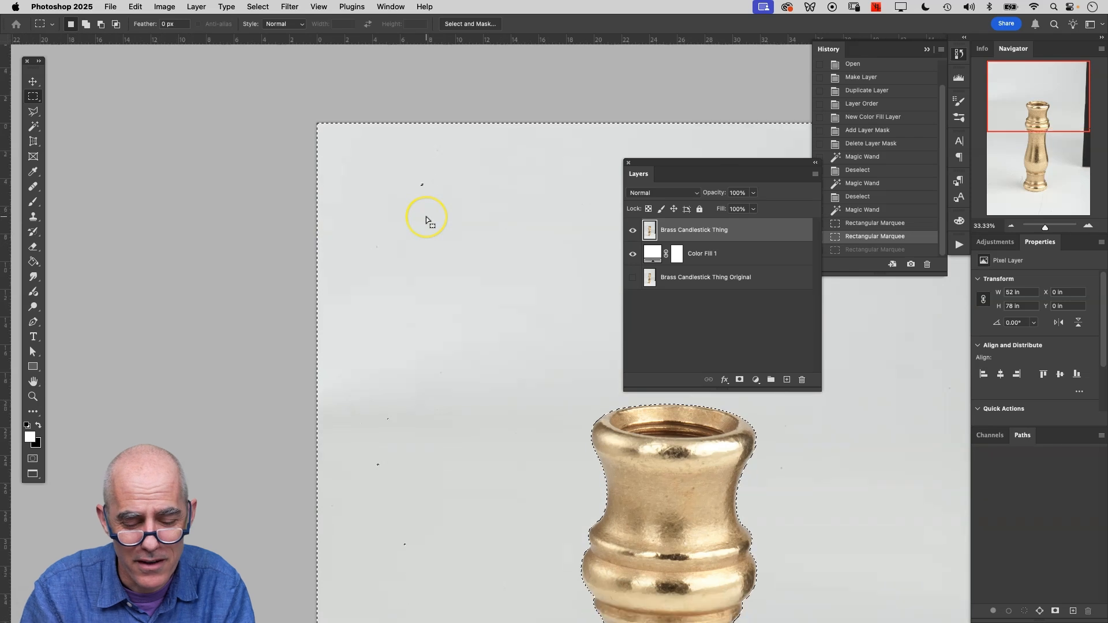
scroll(426, 216, right, 4)
scroll(426, 217, down, 6)
scroll(426, 216, right, 2)
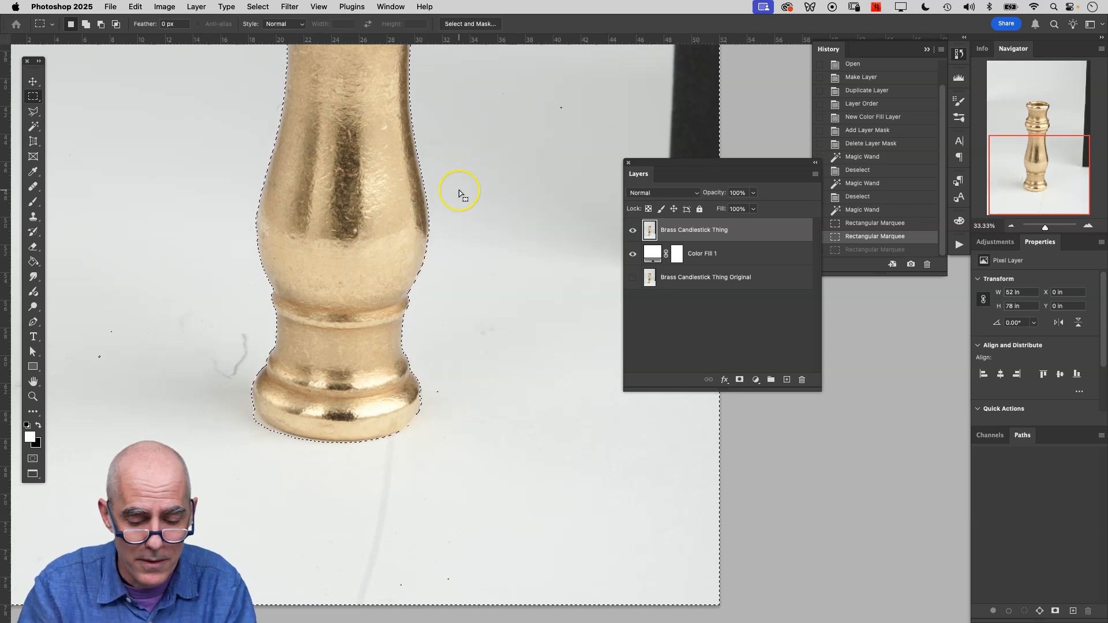
scroll(459, 189, up, 3)
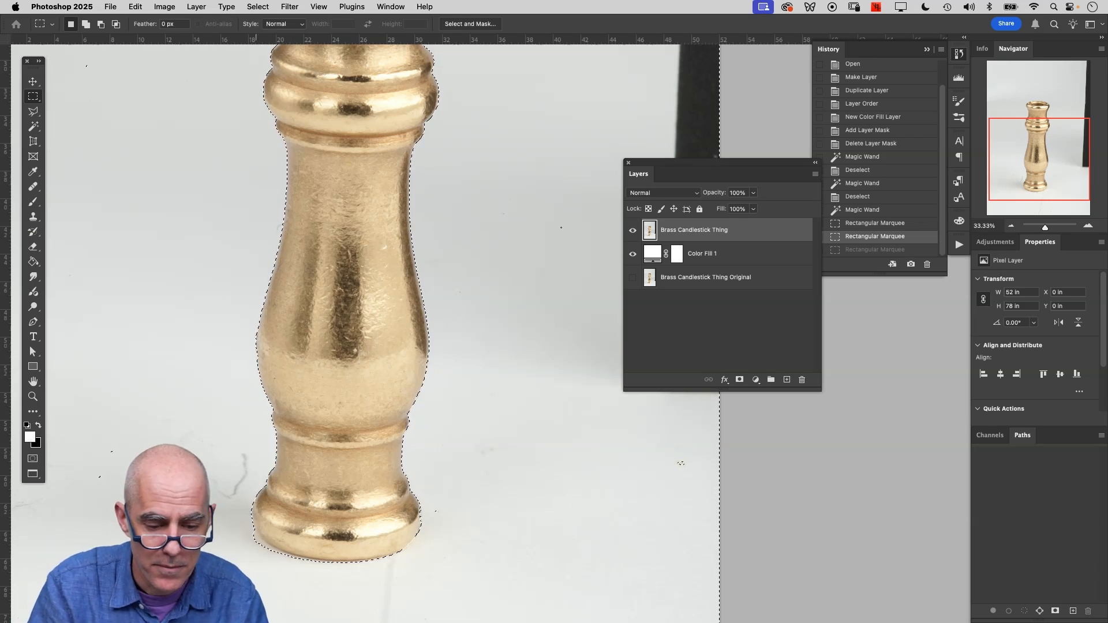
Expand the background selection by 4 pixels
click(257, 6)
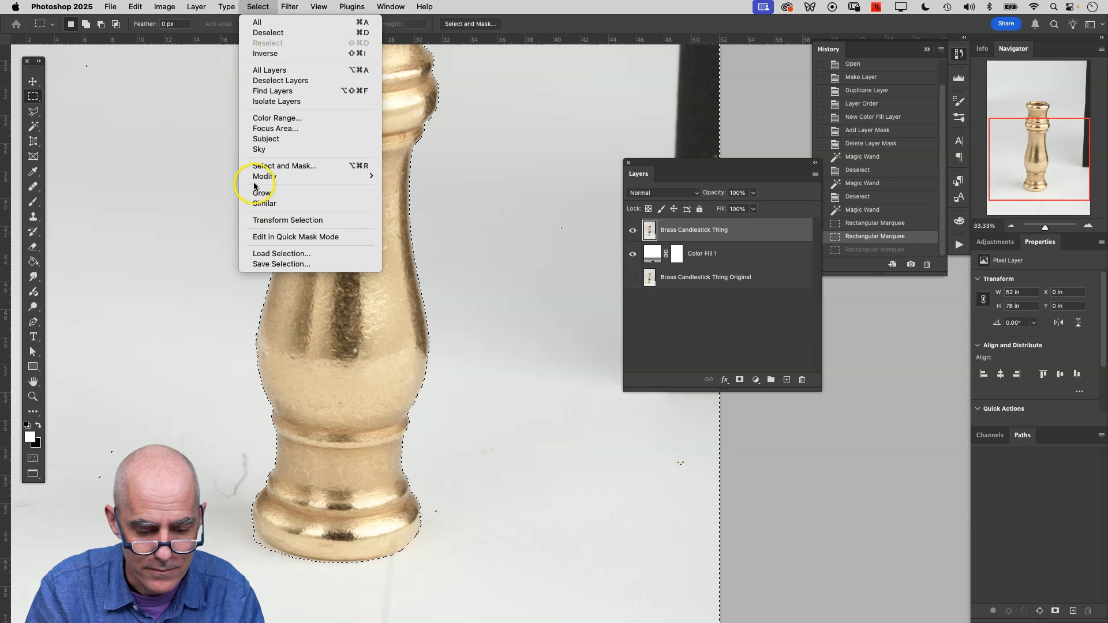
mouse_move(258, 179)
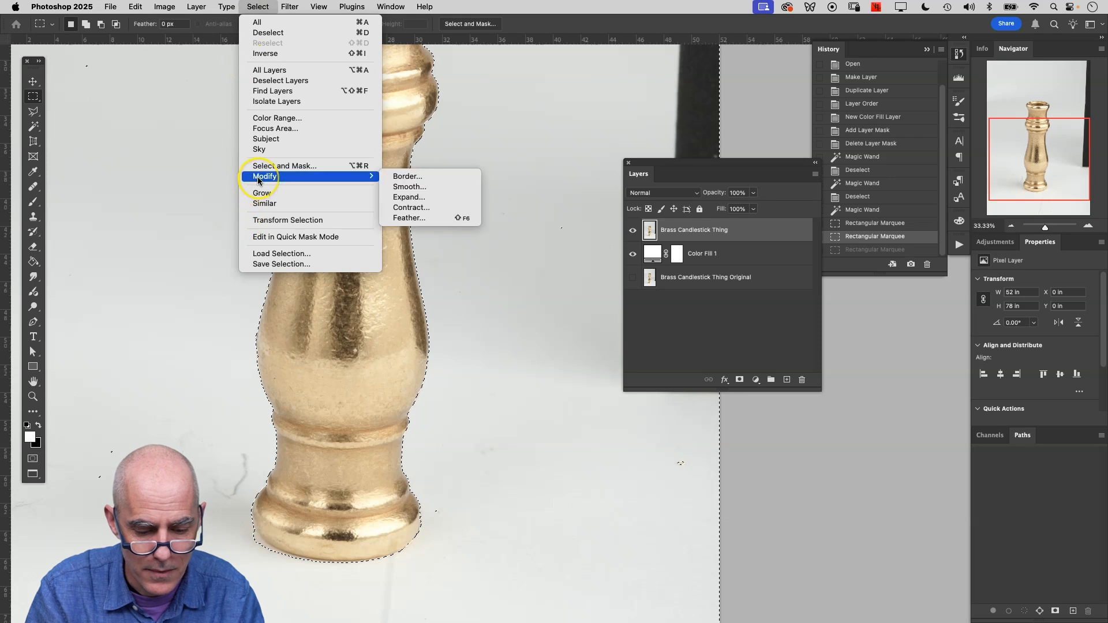
click(418, 196)
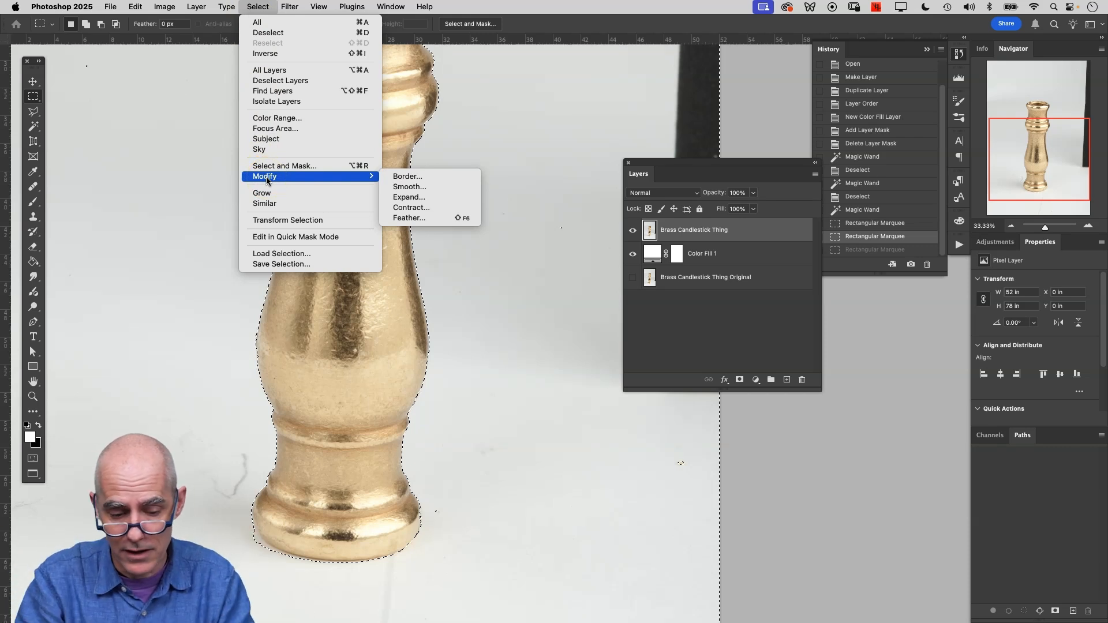
click(407, 197)
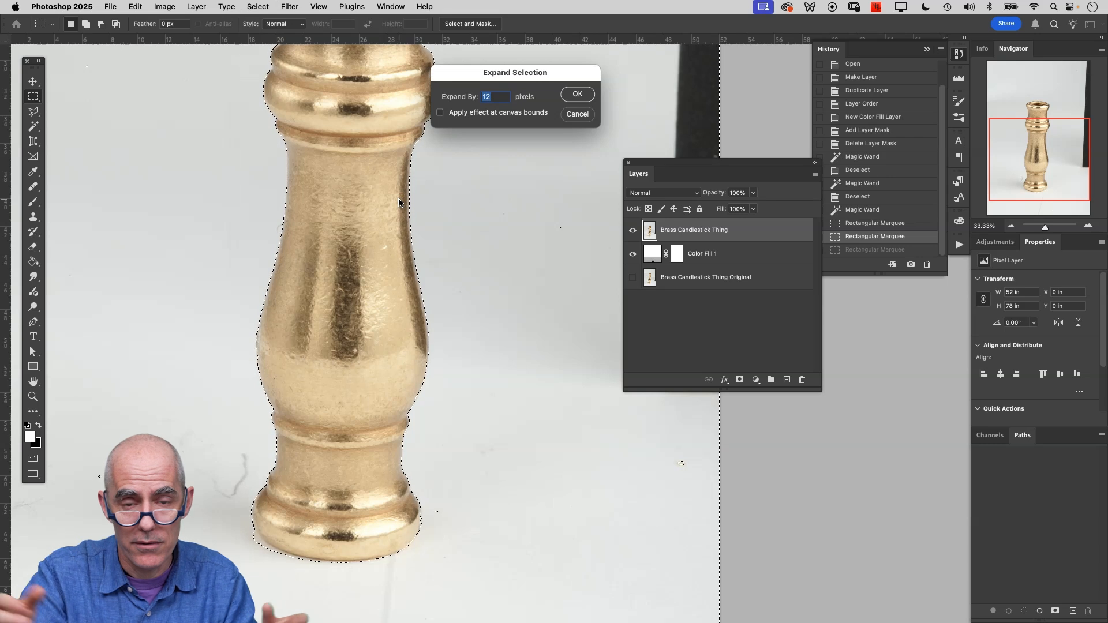
text(4)
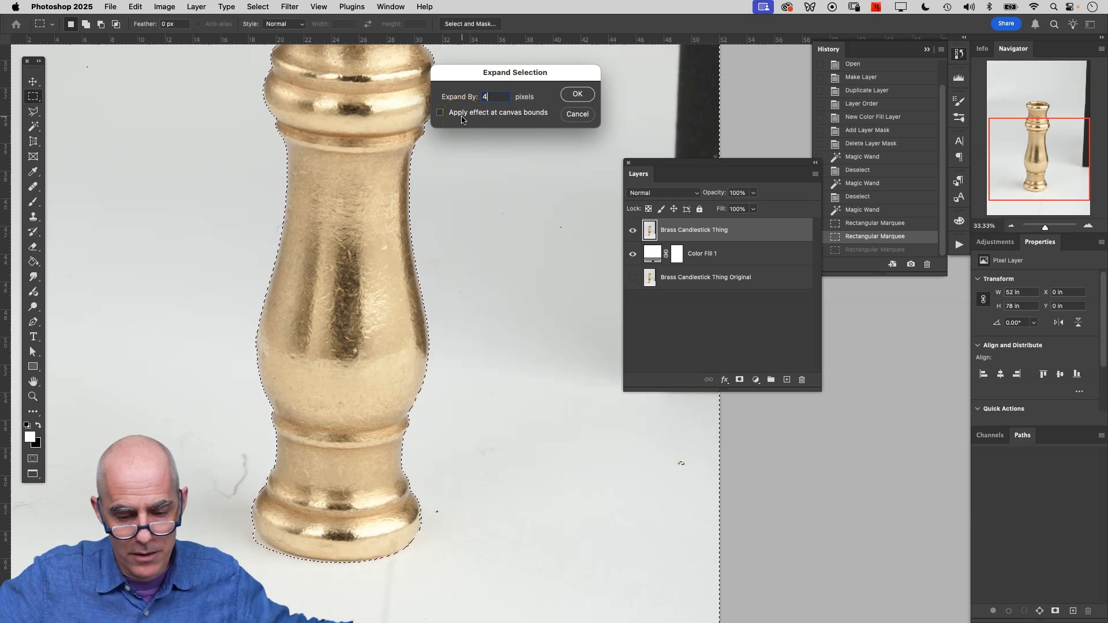
click(573, 96)
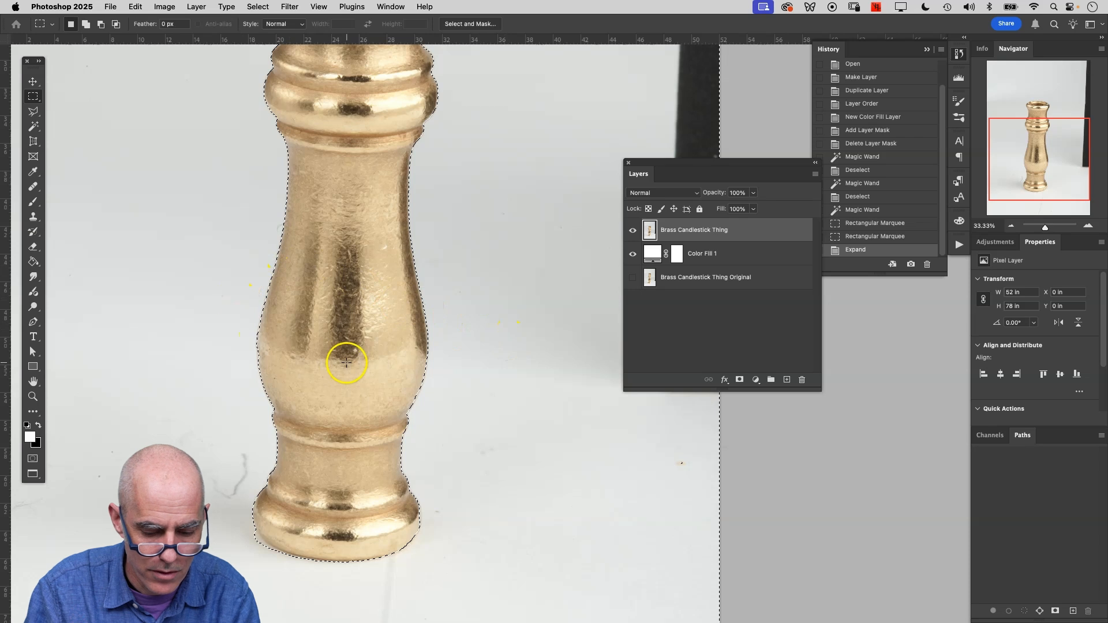
Add the remaining yellowish speck below the dark strip to the selection with the Rectangular Marquee
key(super+plus)
key(super+plus)
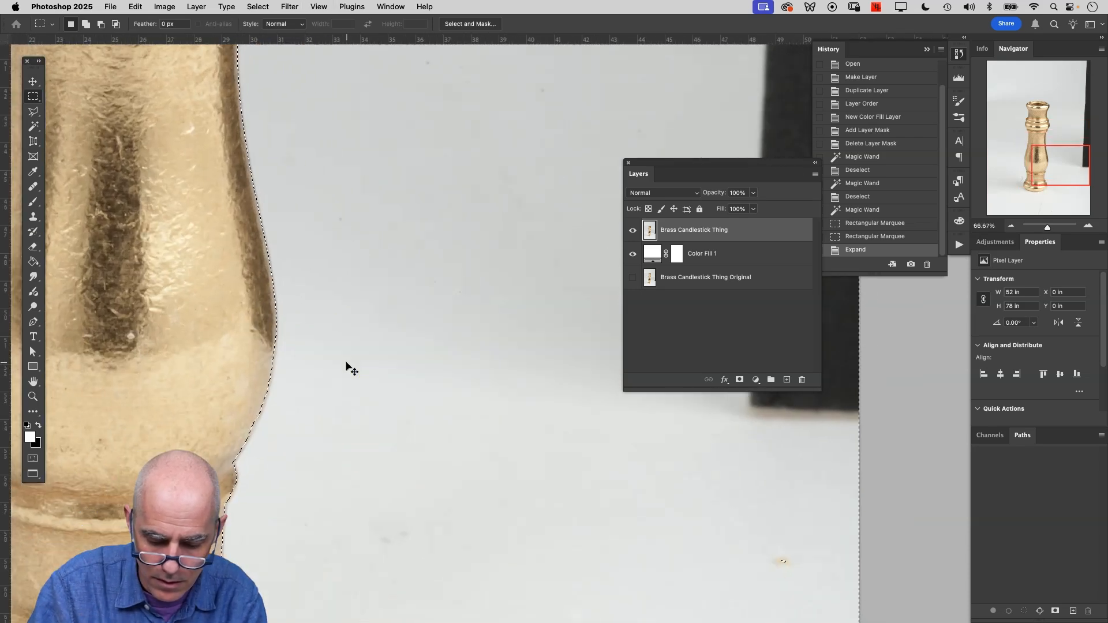
scroll(347, 364, right, 6)
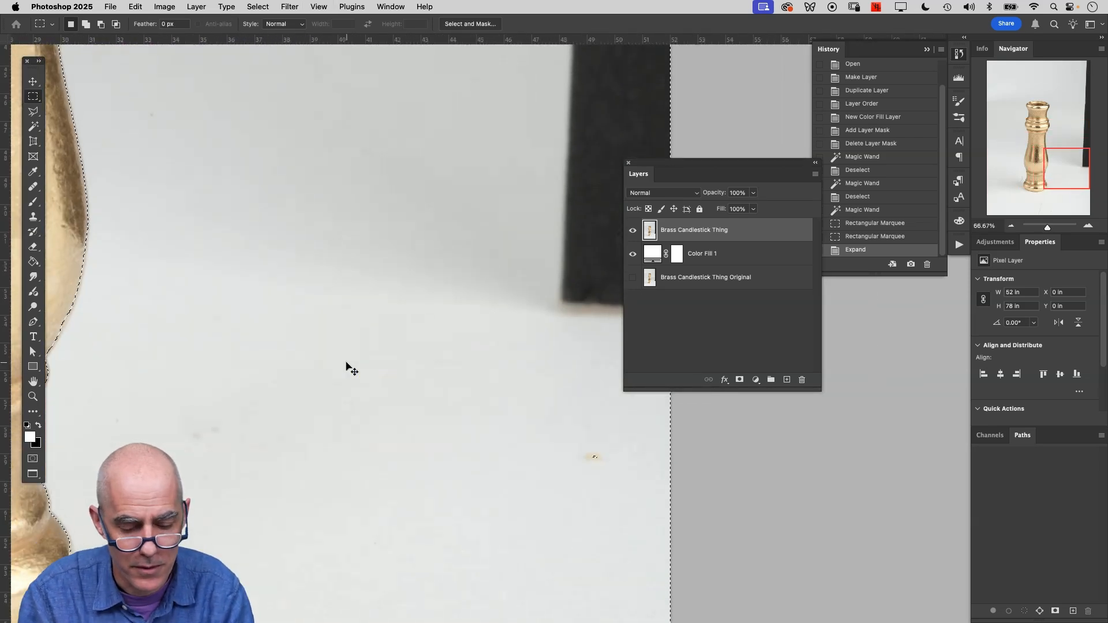
scroll(350, 368, right, 3)
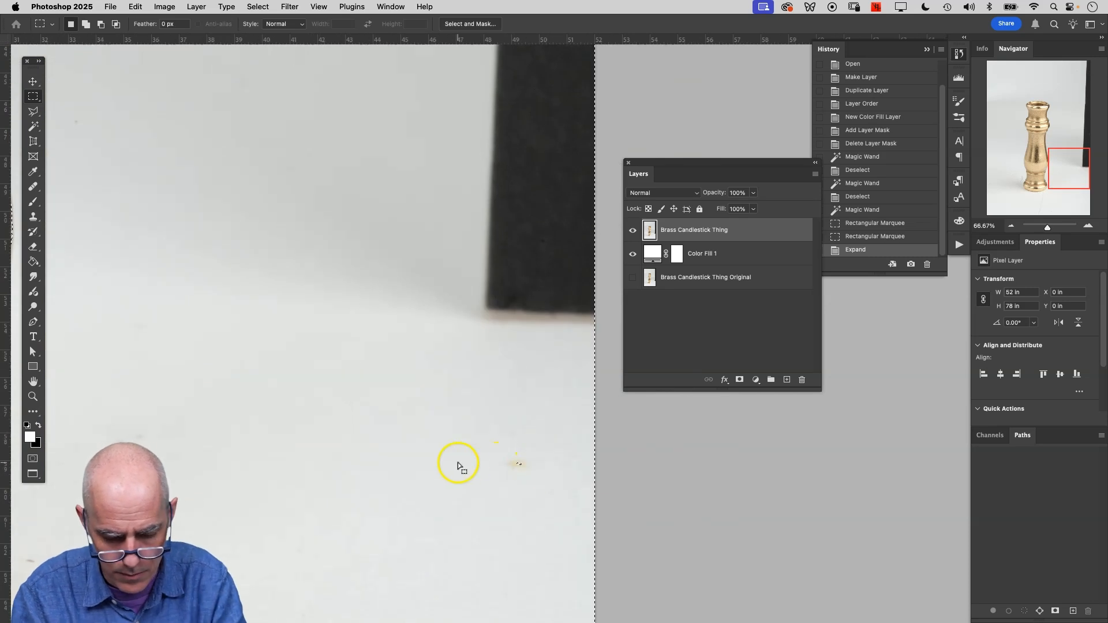
scroll(493, 462, left, 1)
drag(525, 424, 570, 479)
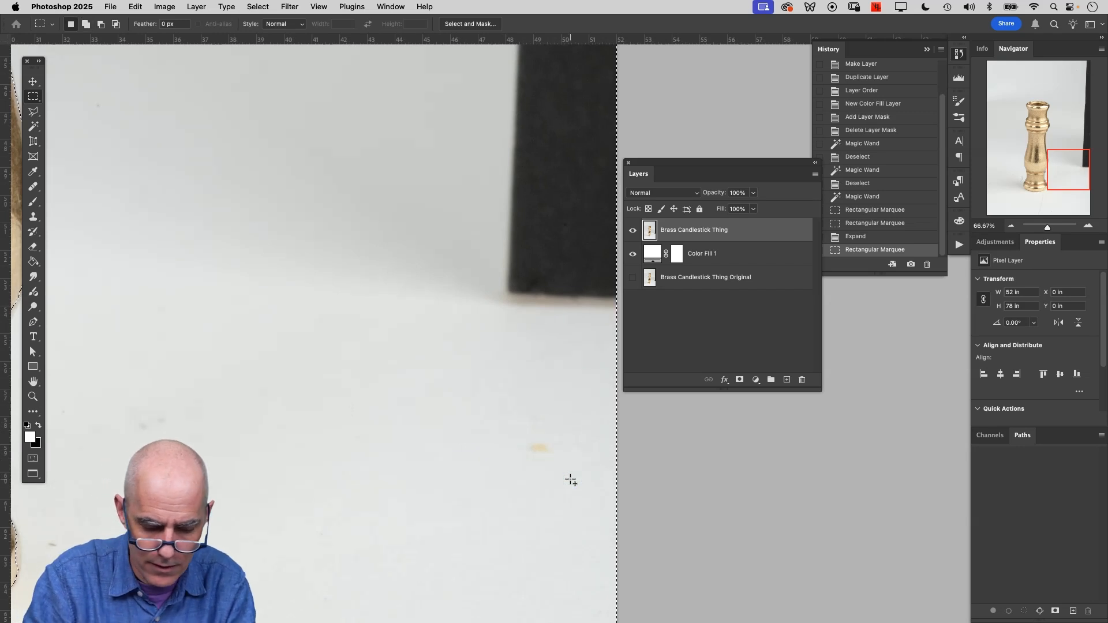
Contract the background selection by 3 pixels
scroll(572, 483, down, 1)
scroll(572, 483, down, 2)
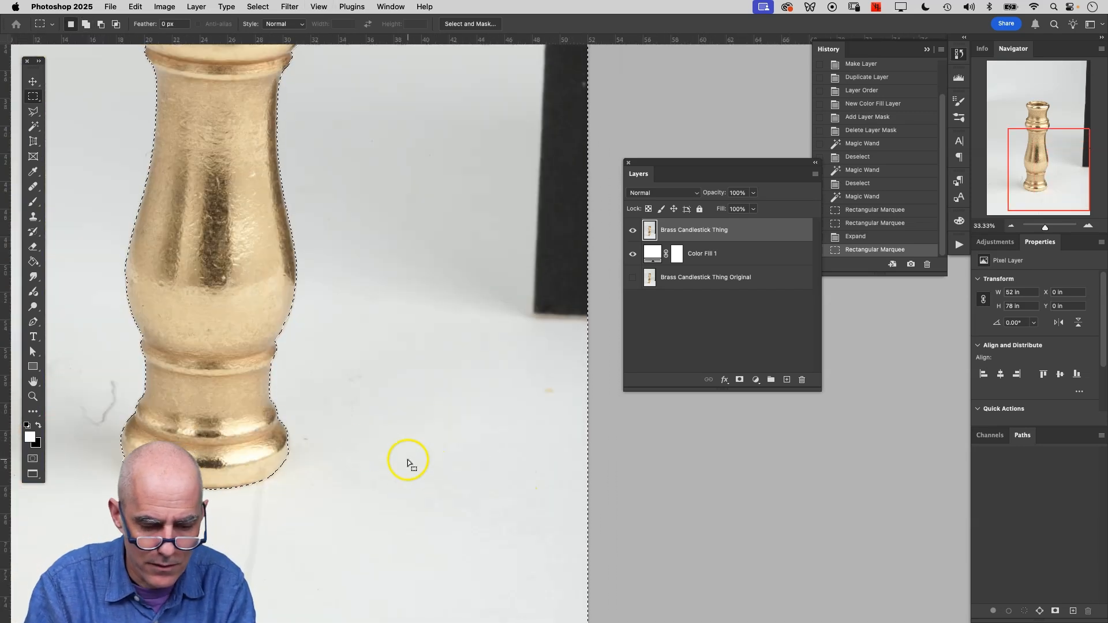
scroll(303, 363, up, 10)
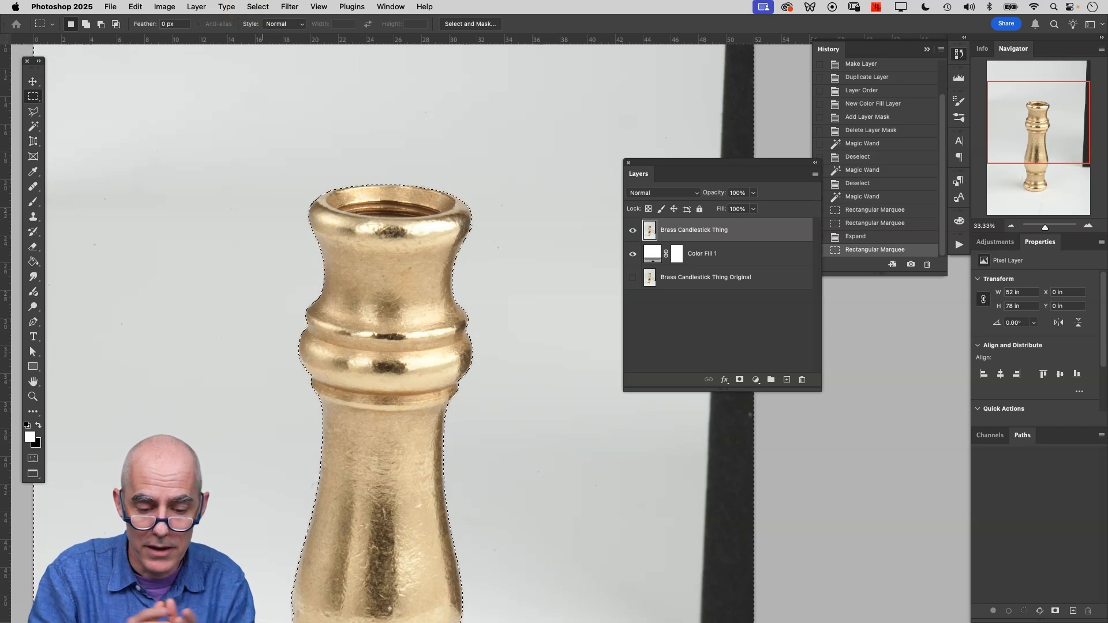
click(258, 6)
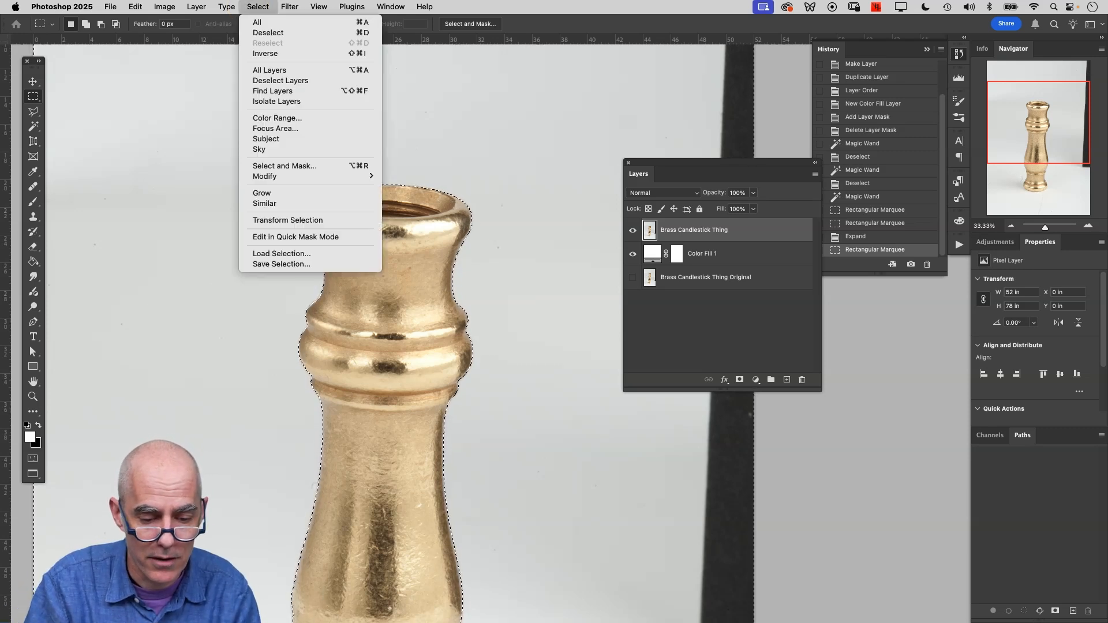
mouse_move(288, 177)
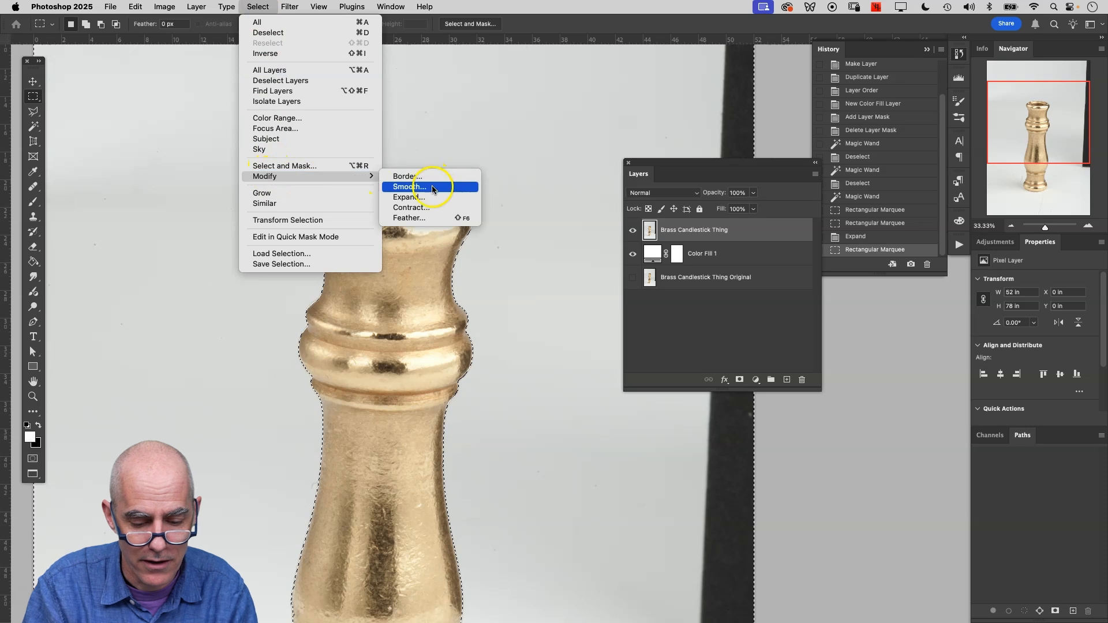
click(430, 208)
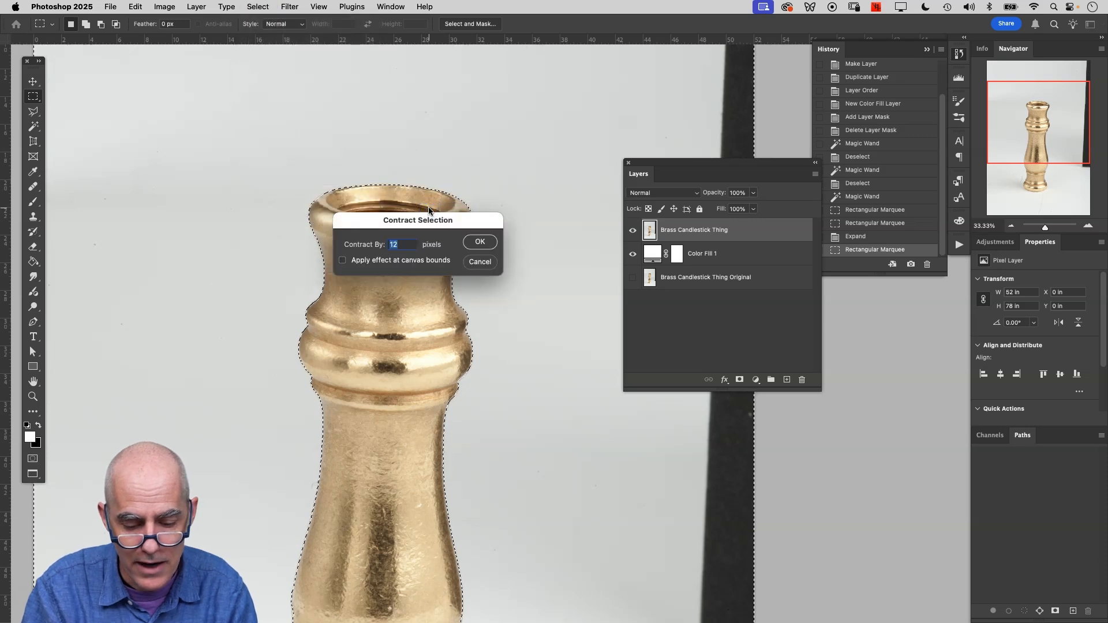
text(3)
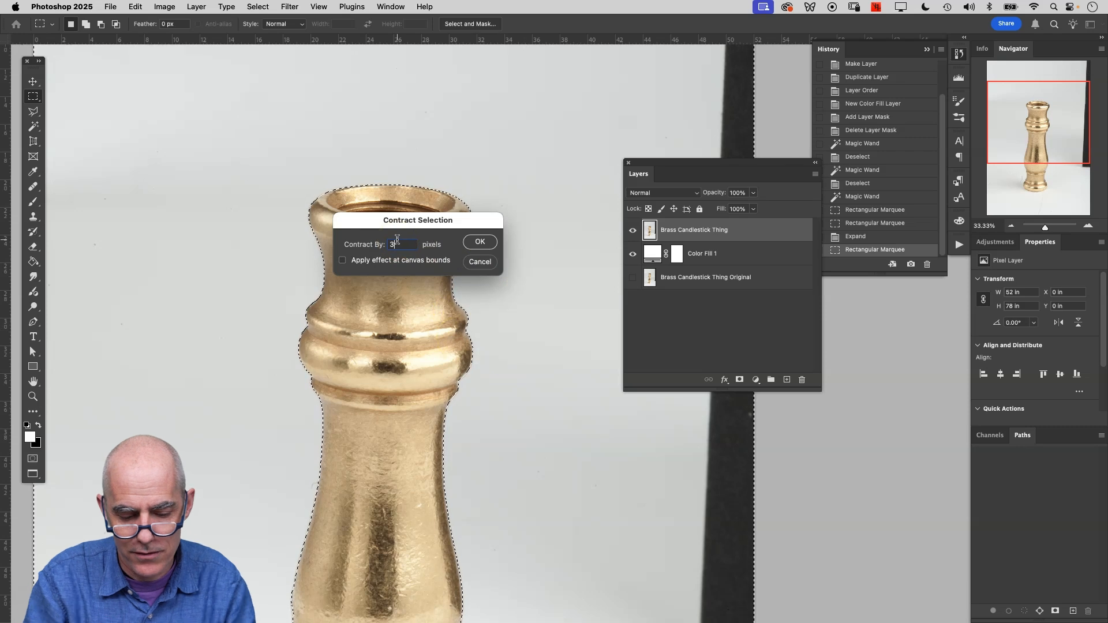
click(489, 241)
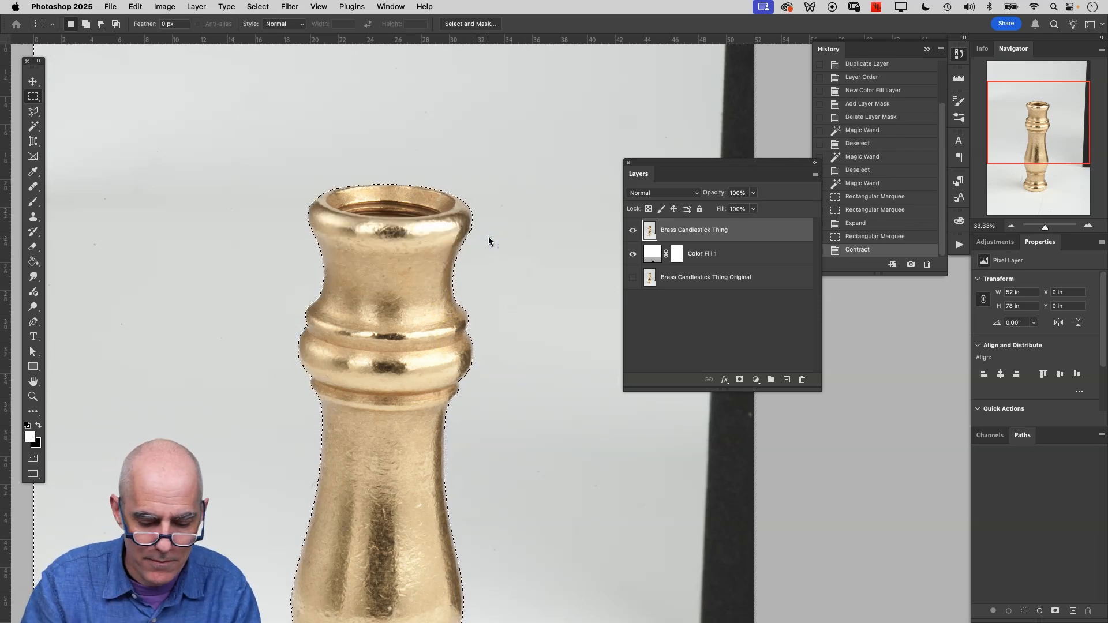
Add a layer mask from the selection to the Brass Candlestick Thing layer and invert it to hide the background
scroll(442, 250, up, 5)
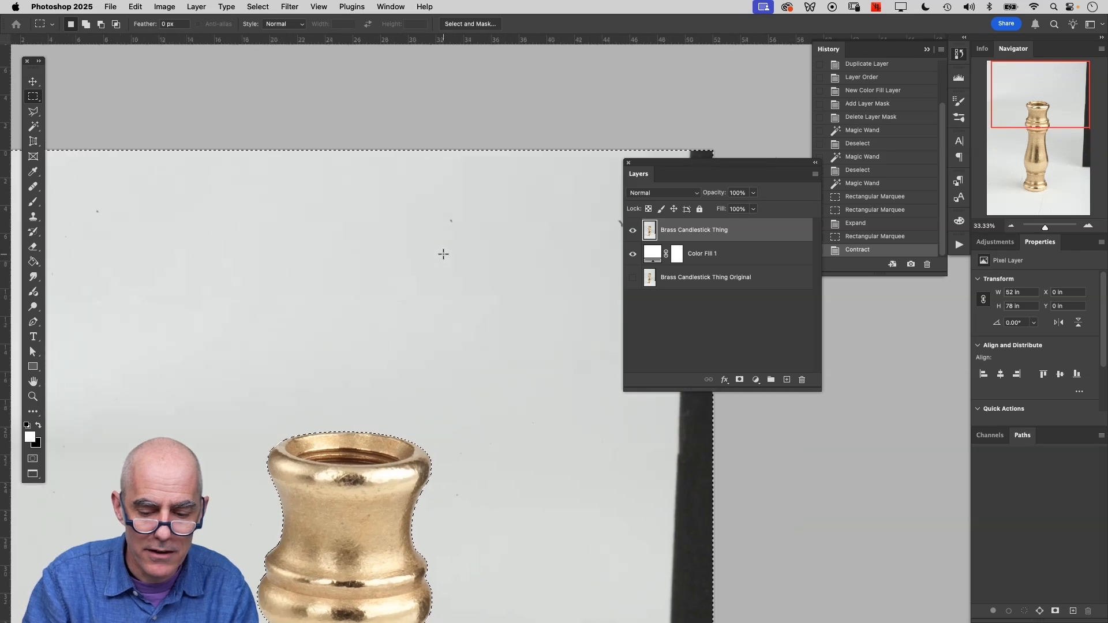
scroll(443, 254, left, 5)
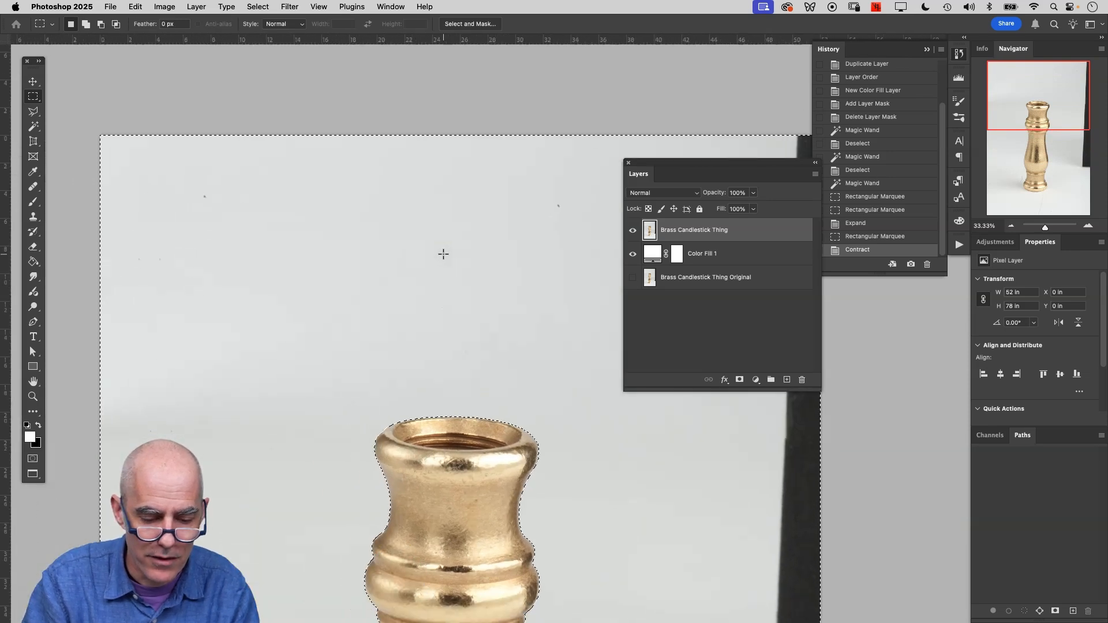
scroll(444, 254, down, 10)
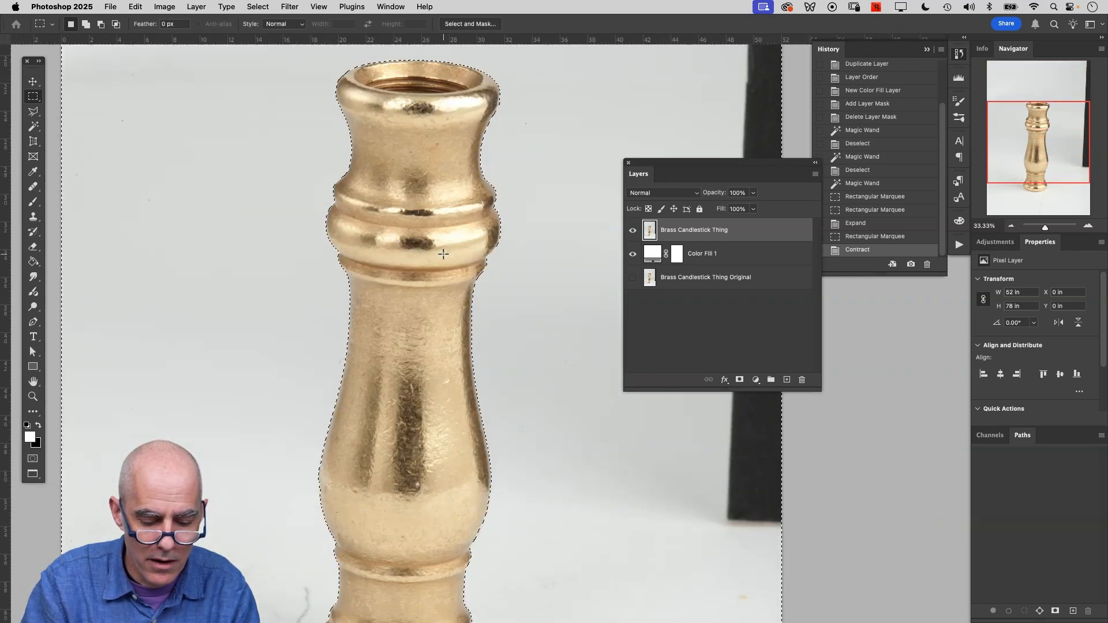
scroll(443, 254, down, 4)
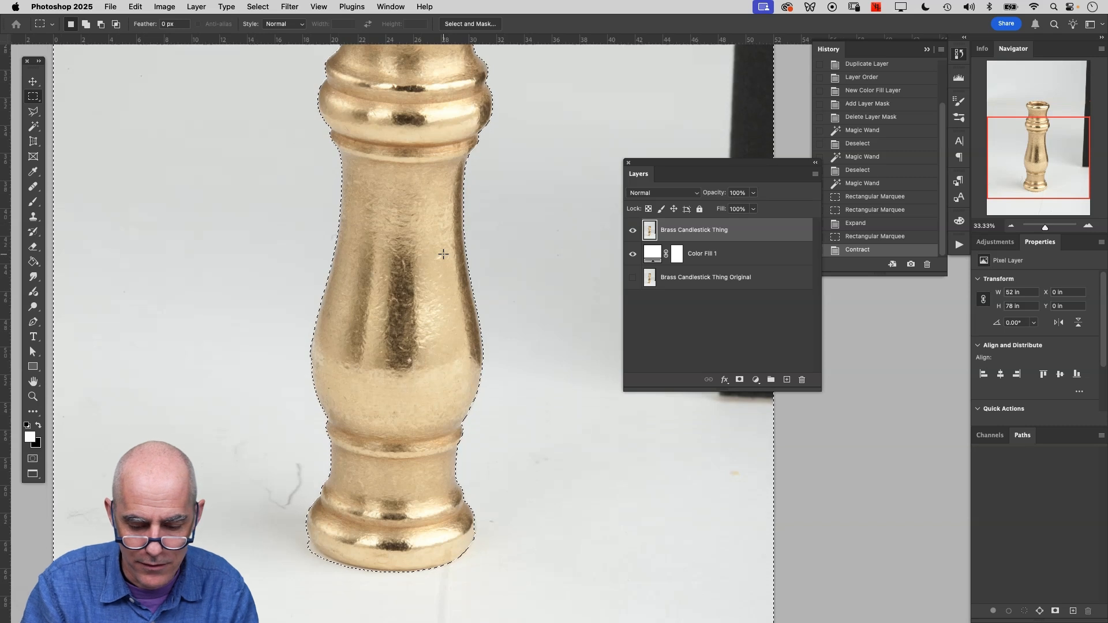
scroll(444, 254, right, 3)
scroll(444, 254, up, 3)
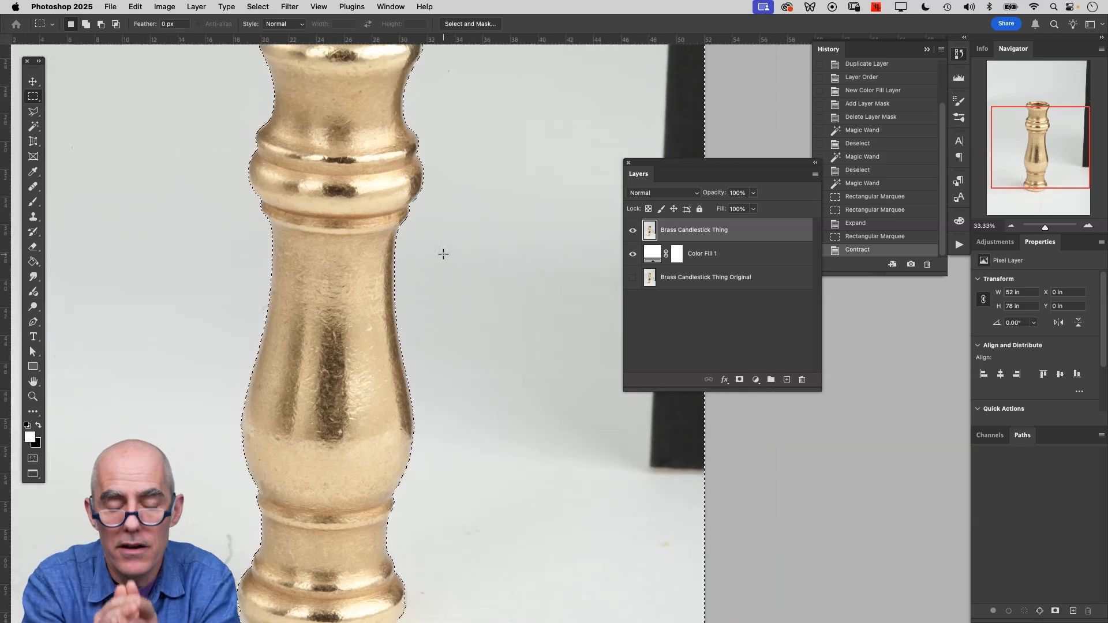
key(super+minus)
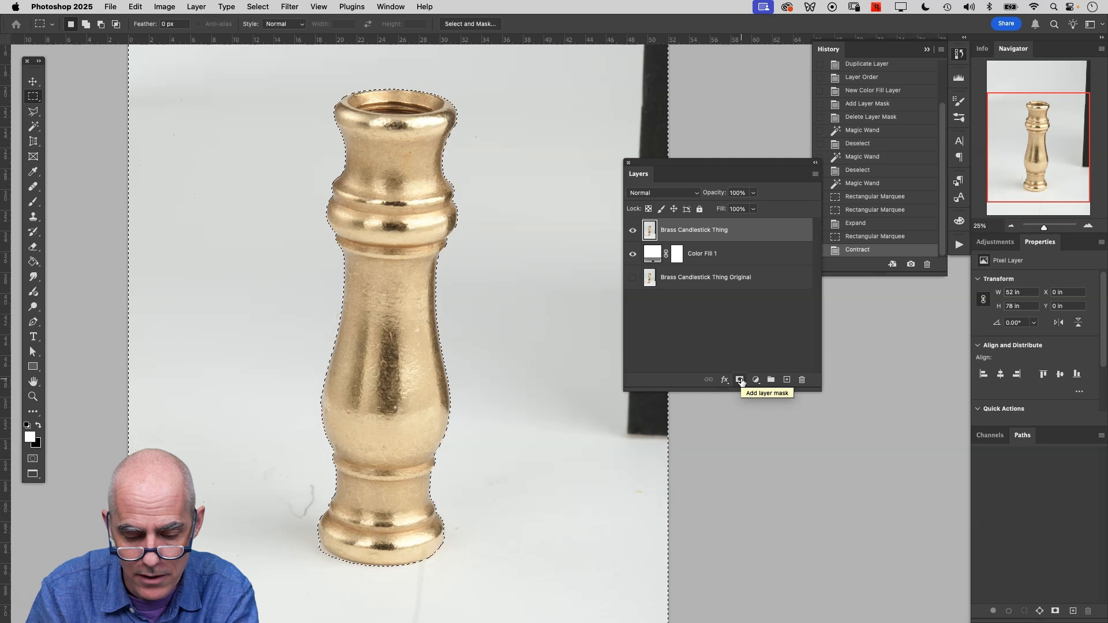
click(740, 380)
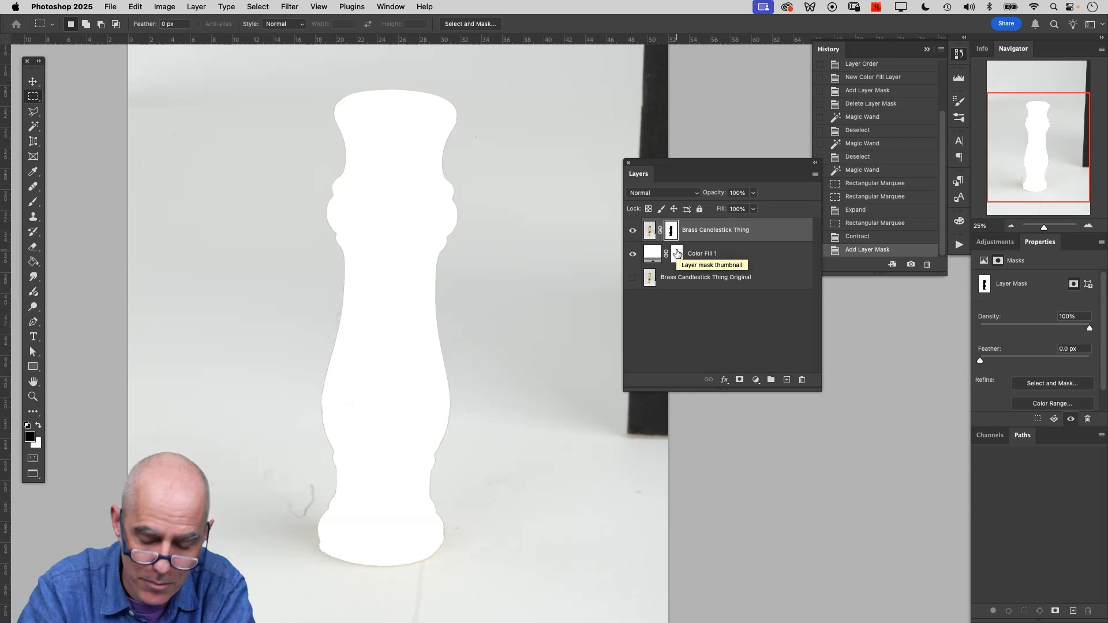
key(super+i)
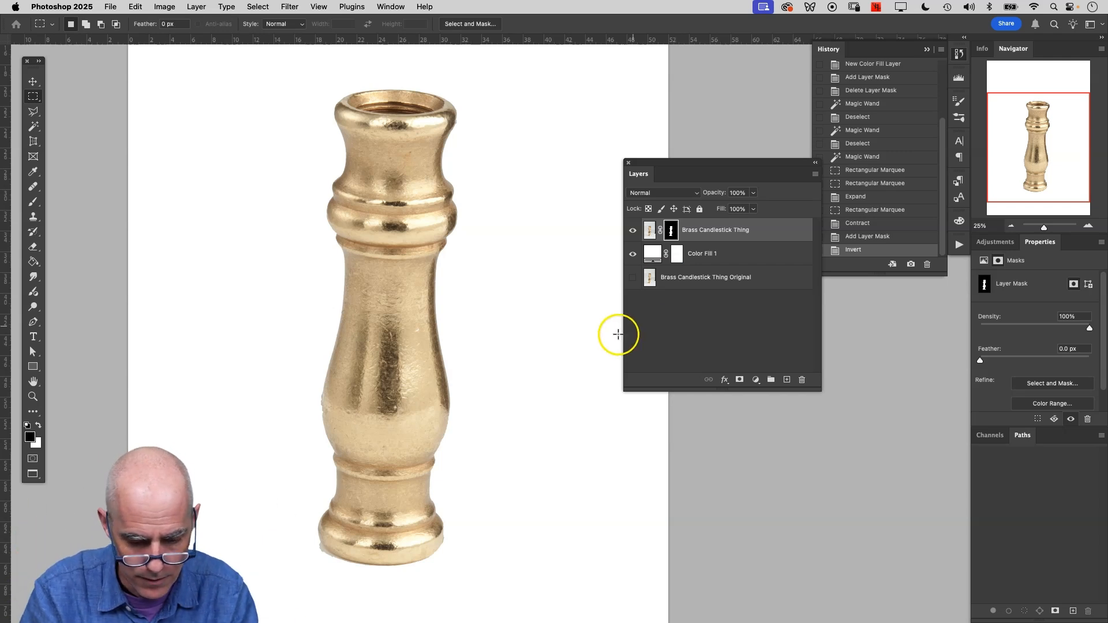
Choose the Brush tool for retouching the layer mask and set the brush hardness to 87%
scroll(363, 460, down, 3)
scroll(364, 460, left, 2)
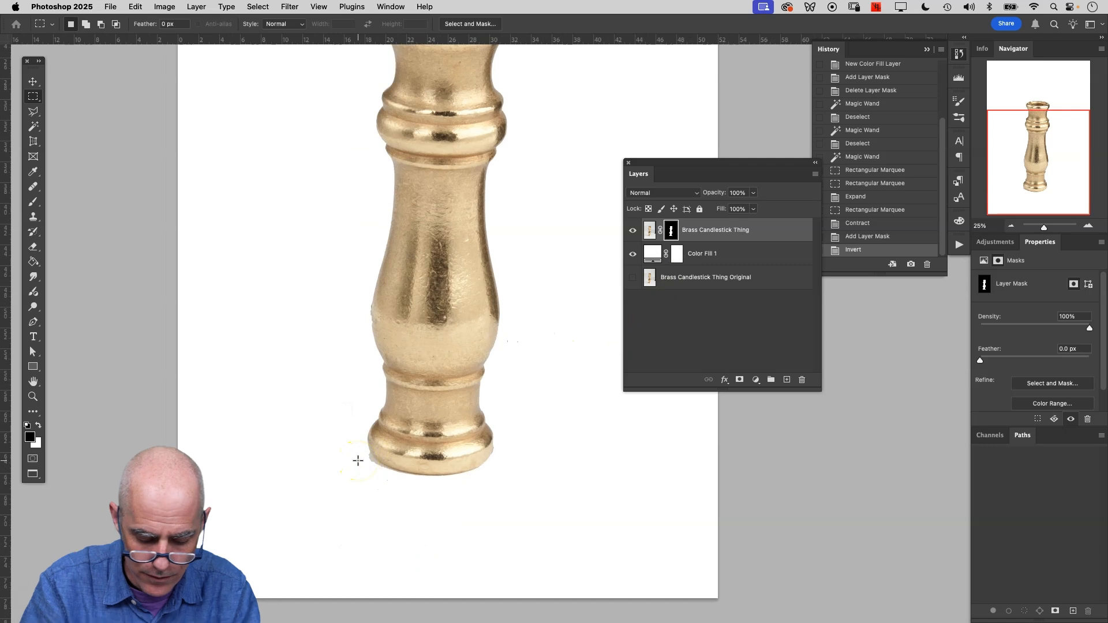
key(super+equal)
key(super+equal)
key(super+equal)
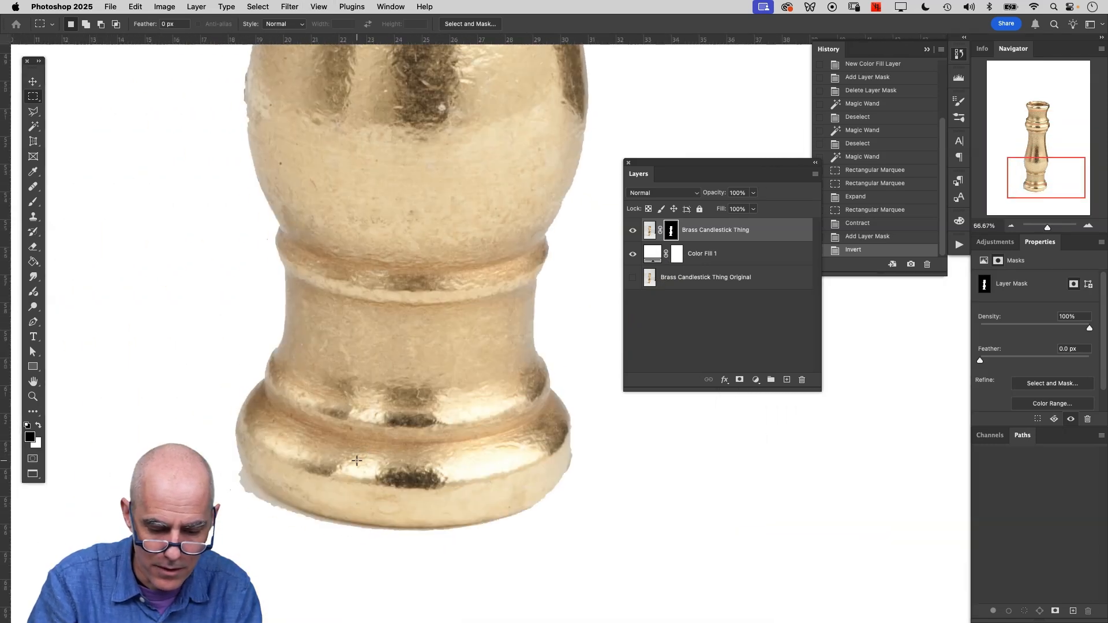
scroll(357, 460, down, 1)
scroll(357, 460, left, 1)
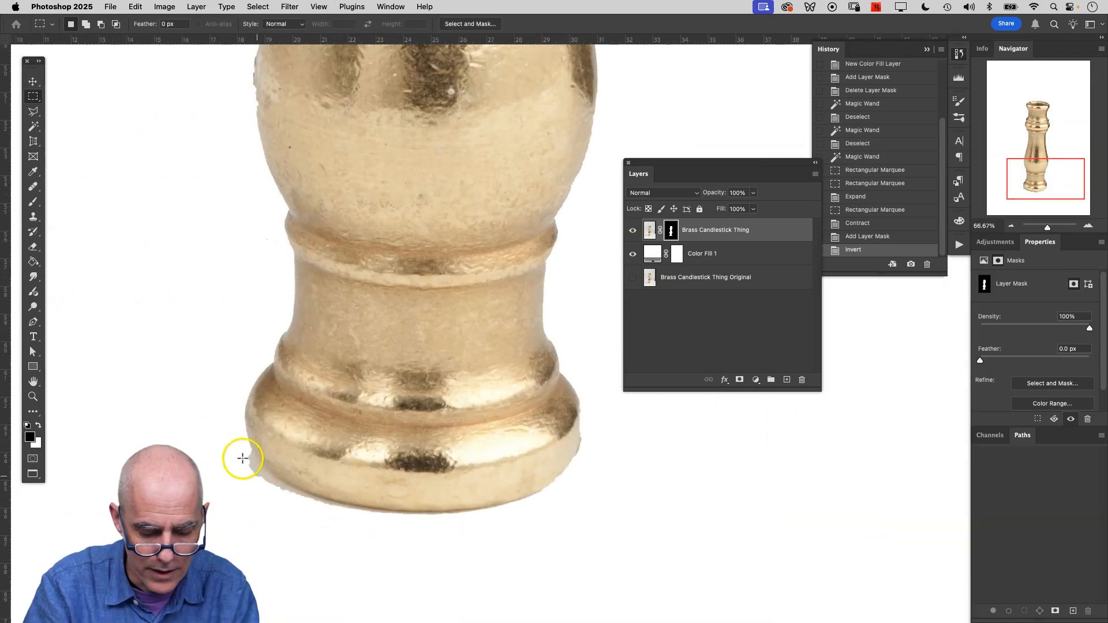
key(b)
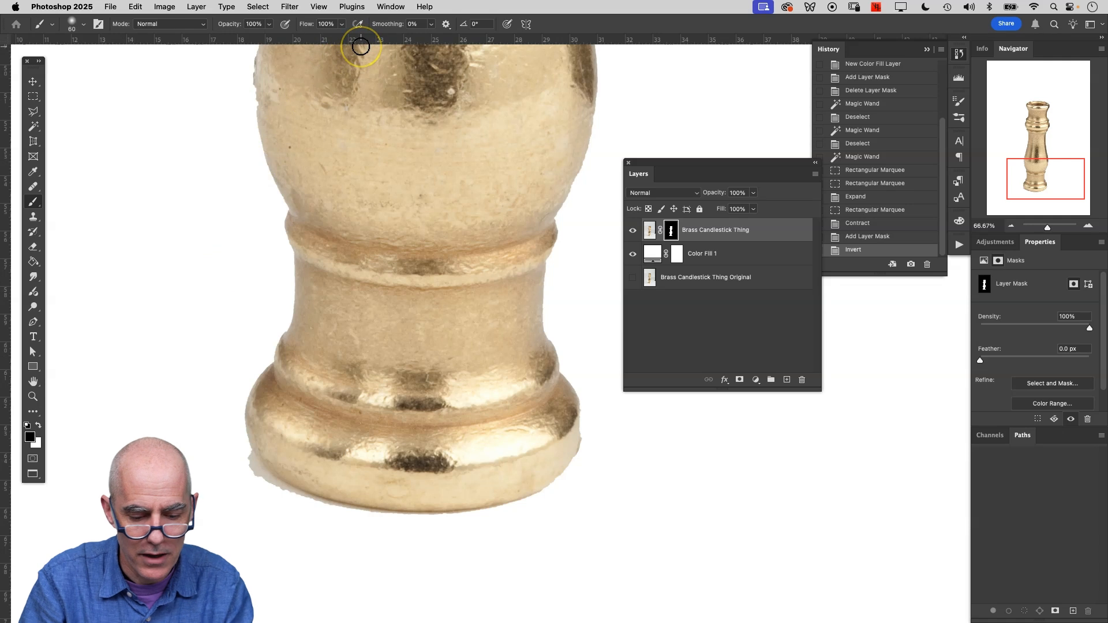
drag(246, 464, 250, 460)
key(super+z)
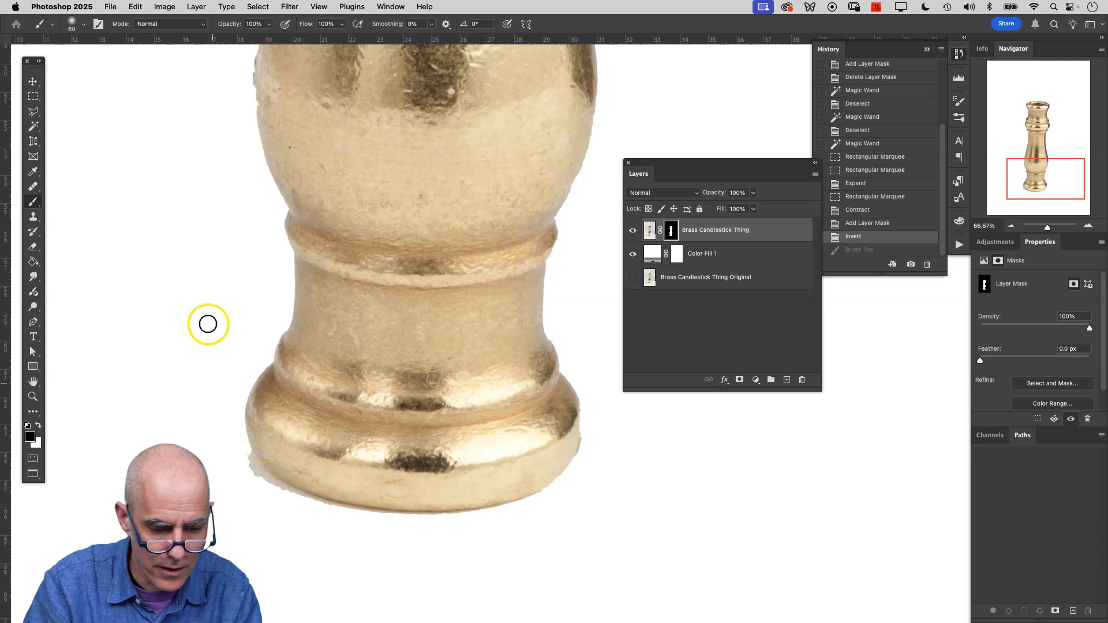
click(85, 27)
drag(87, 83, 128, 88)
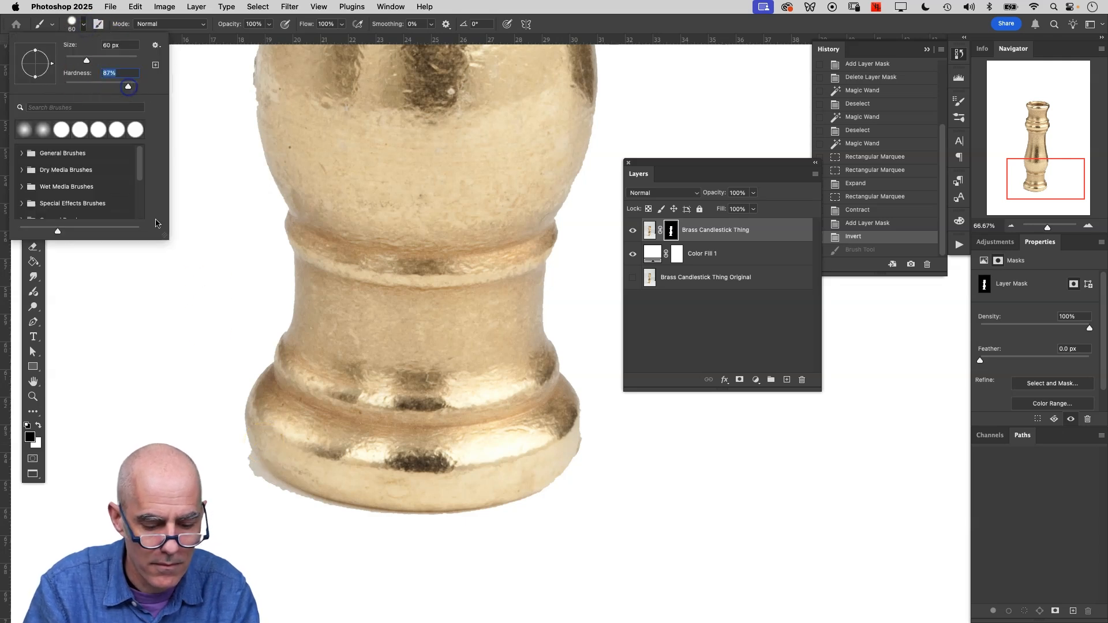
click(154, 385)
Paint black on the mask over the grey fringe along the base's lower-left edge, and restore the overpainted edge with white
key(super+plus)
key(super+plus)
key(super+plus)
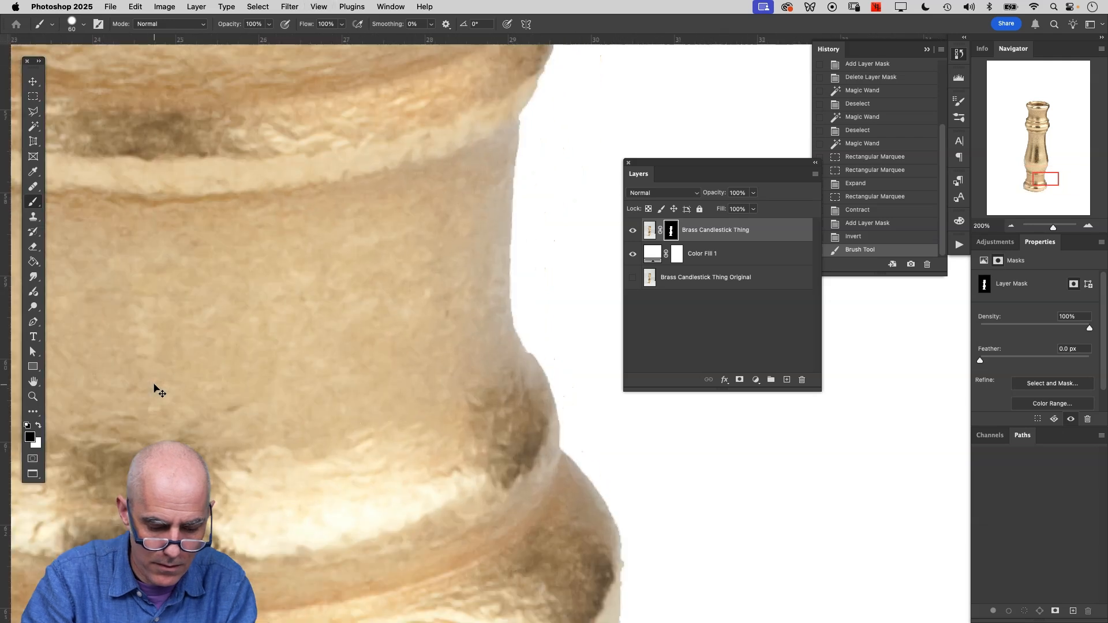
drag(293, 273, 745, 17)
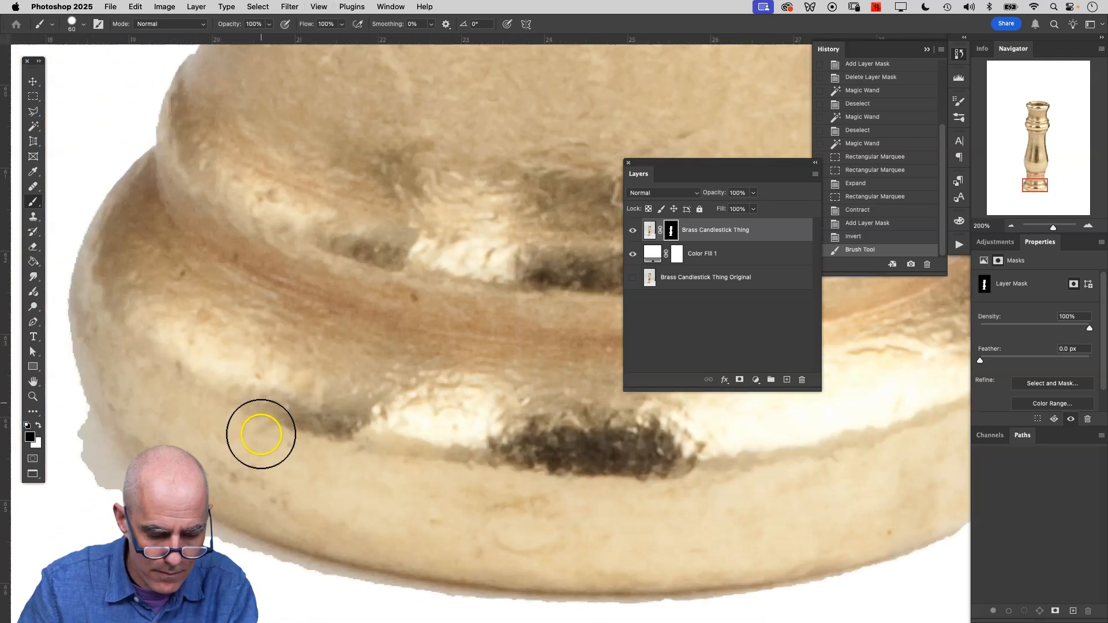
drag(66, 429, 110, 497)
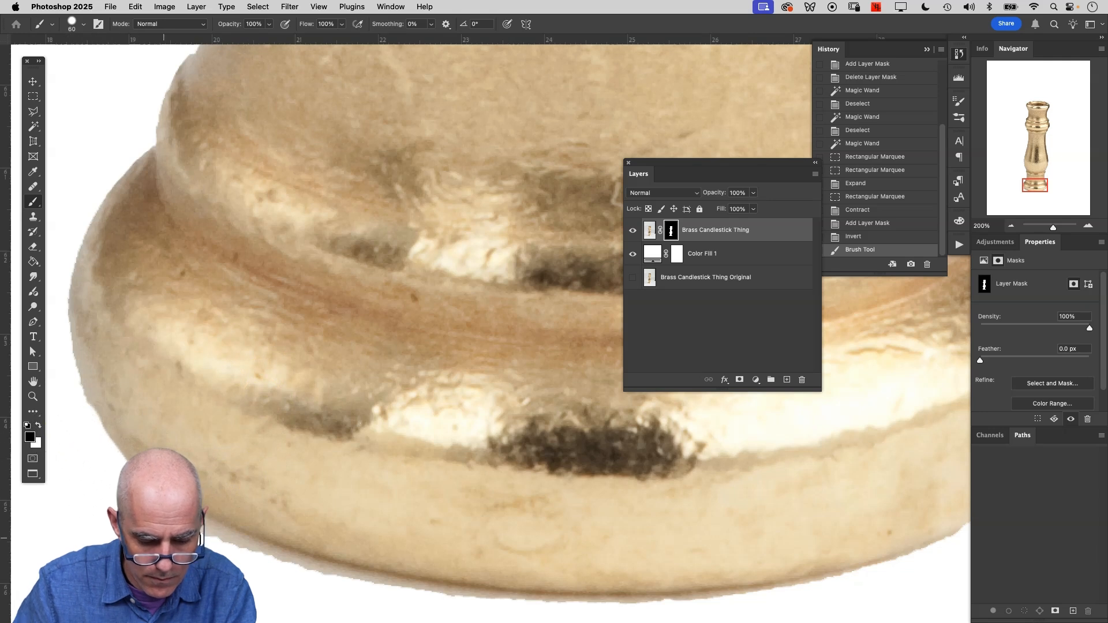
mouse_move(221, 553)
mouse_down()
mouse_move(267, 584)
mouse_move(430, 622)
mouse_move(488, 617)
mouse_up()
key(x)
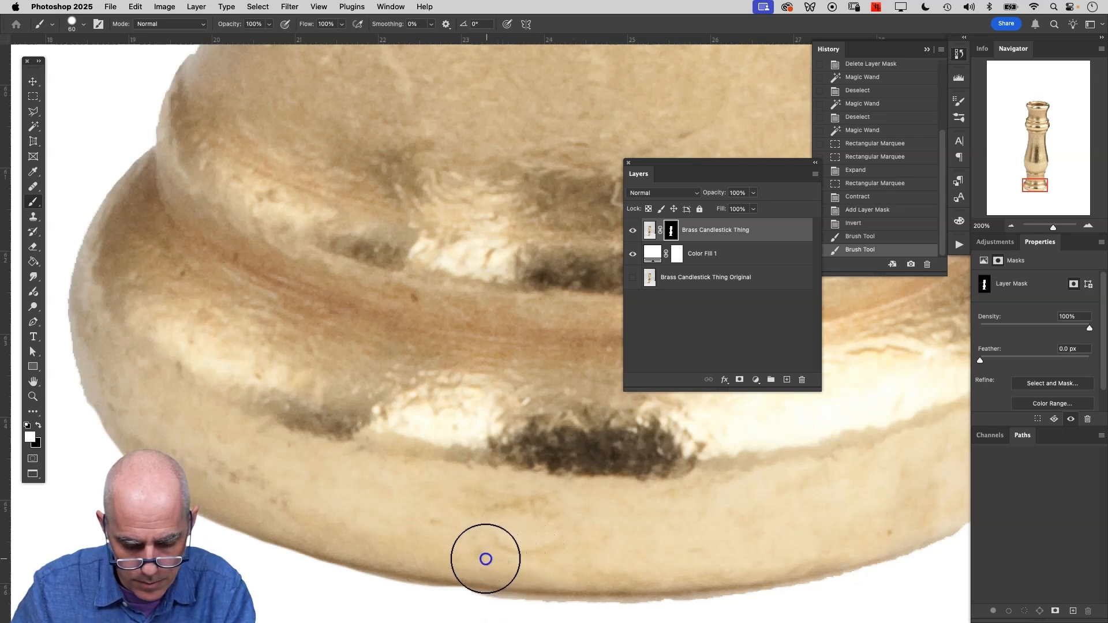
drag(472, 557, 455, 552)
Paint black on the mask along the bottom edge of the candlestick's base, and undo the last stroke
scroll(453, 341, down, 5)
scroll(453, 341, right, 3)
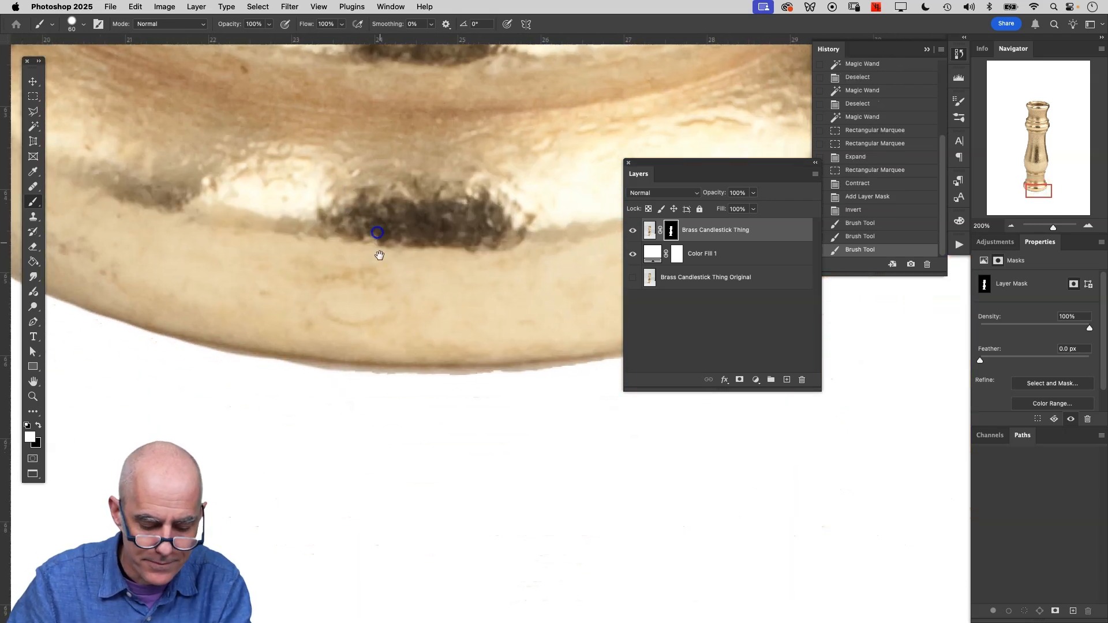
key(x)
mouse_move(280, 377)
mouse_down()
mouse_move(308, 387)
mouse_move(495, 381)
mouse_move(297, 379)
mouse_up()
drag(297, 379, 480, 377)
key(super+z)
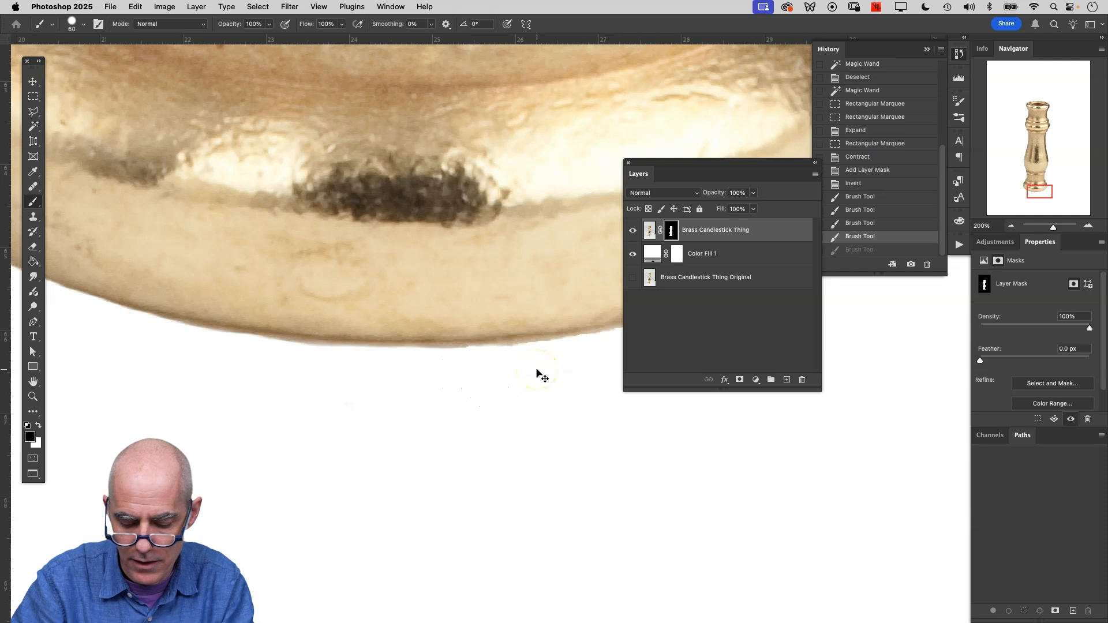
Set the feather of the Brass Candlestick Thing layer mask to 1 px
key(super+minus)
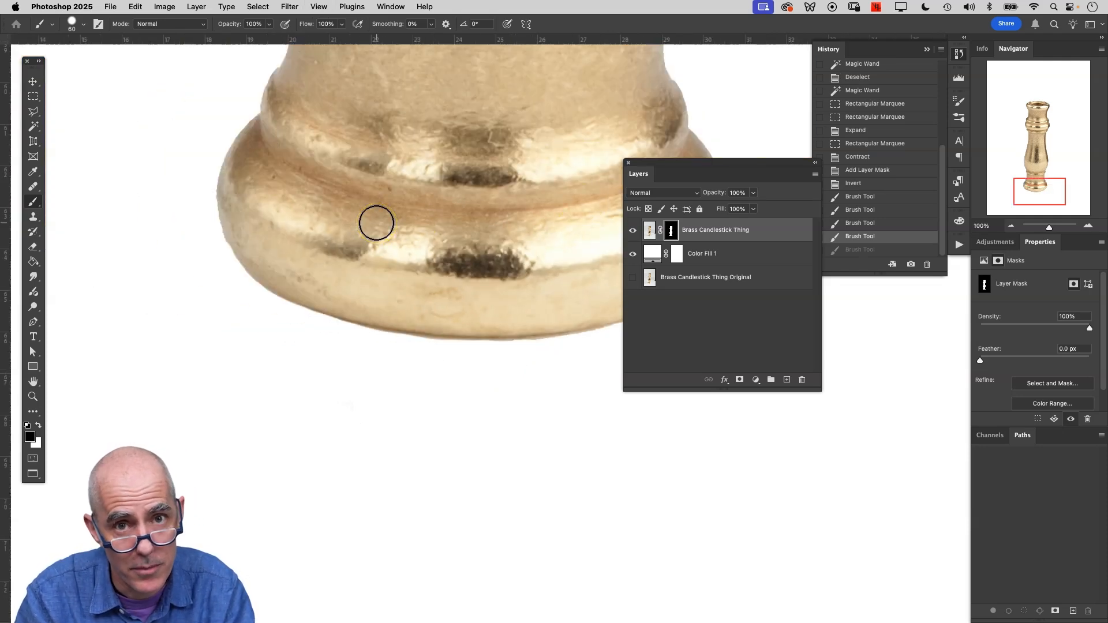
click(680, 234)
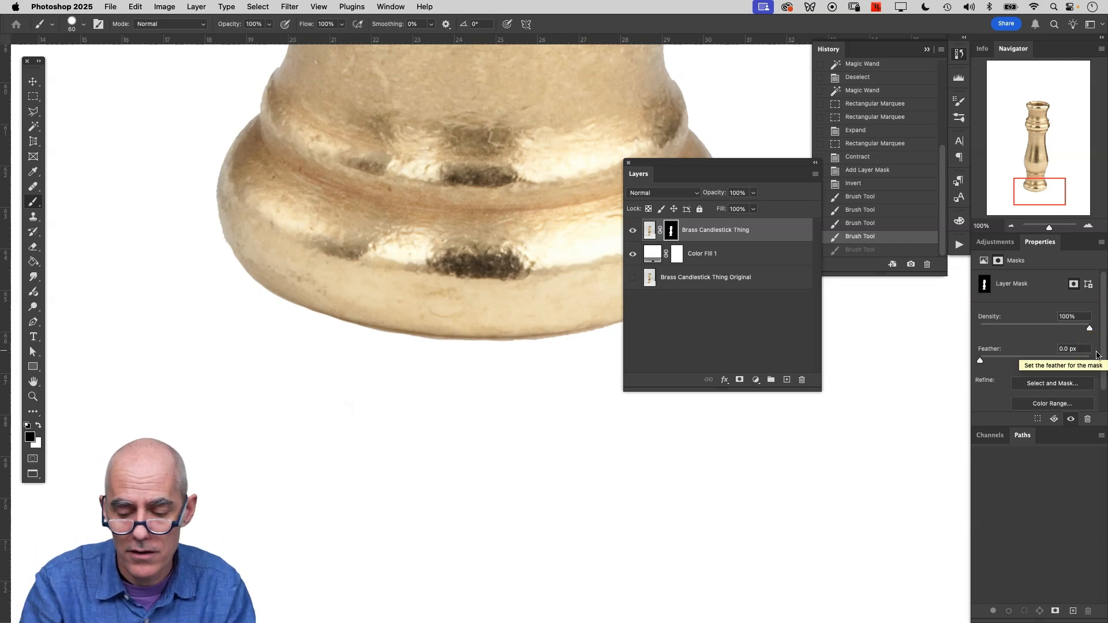
click(1067, 349)
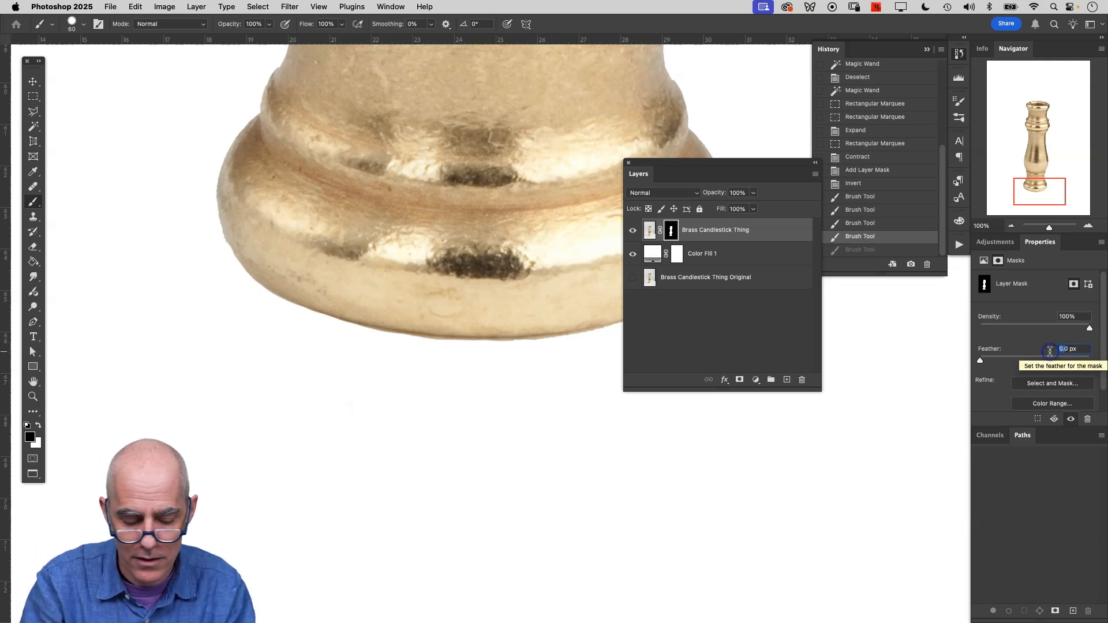
text(1)
key(Return)
click(1049, 355)
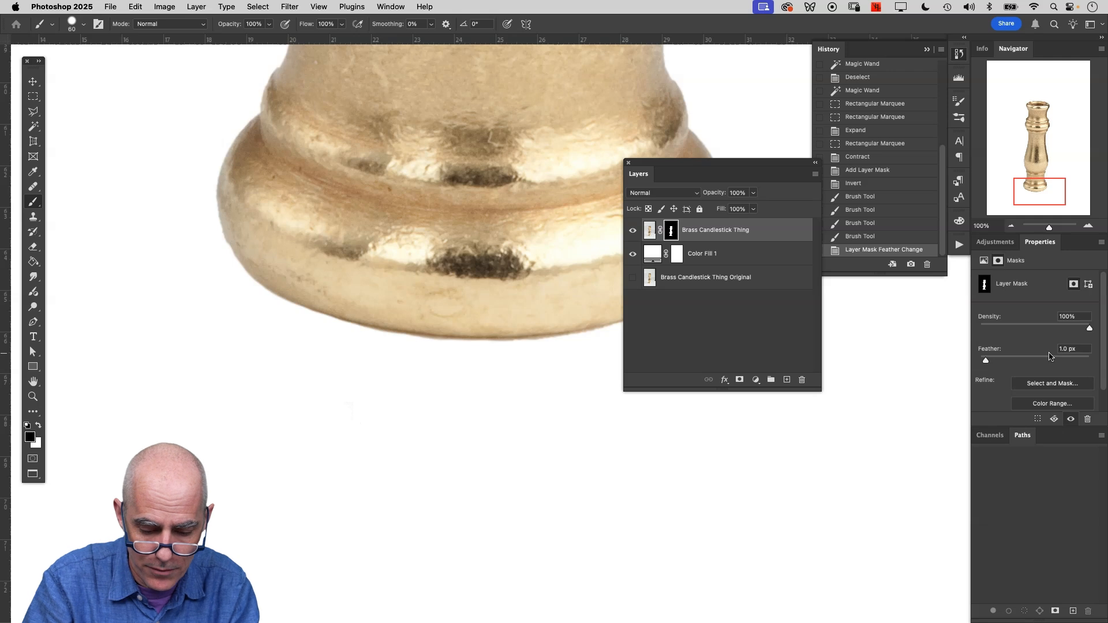
Examine the whole masked candlestick and its feathered edges against the white background
key(super+minus)
key(super+minus)
key(super+minus)
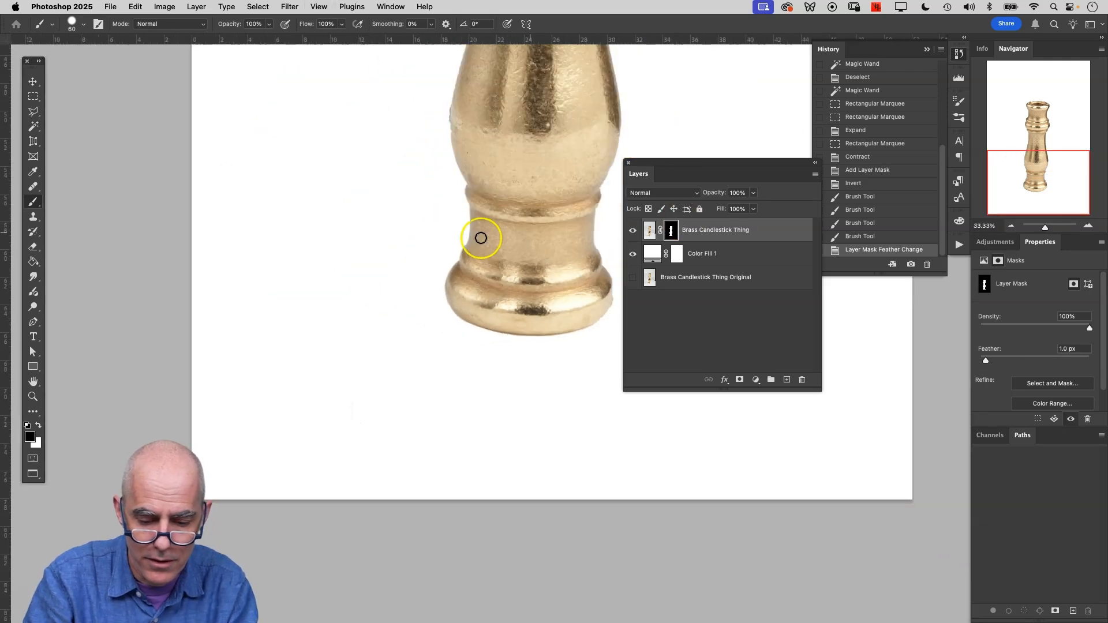
scroll(478, 238, up, 10)
scroll(478, 237, right, 3)
key(super+minus)
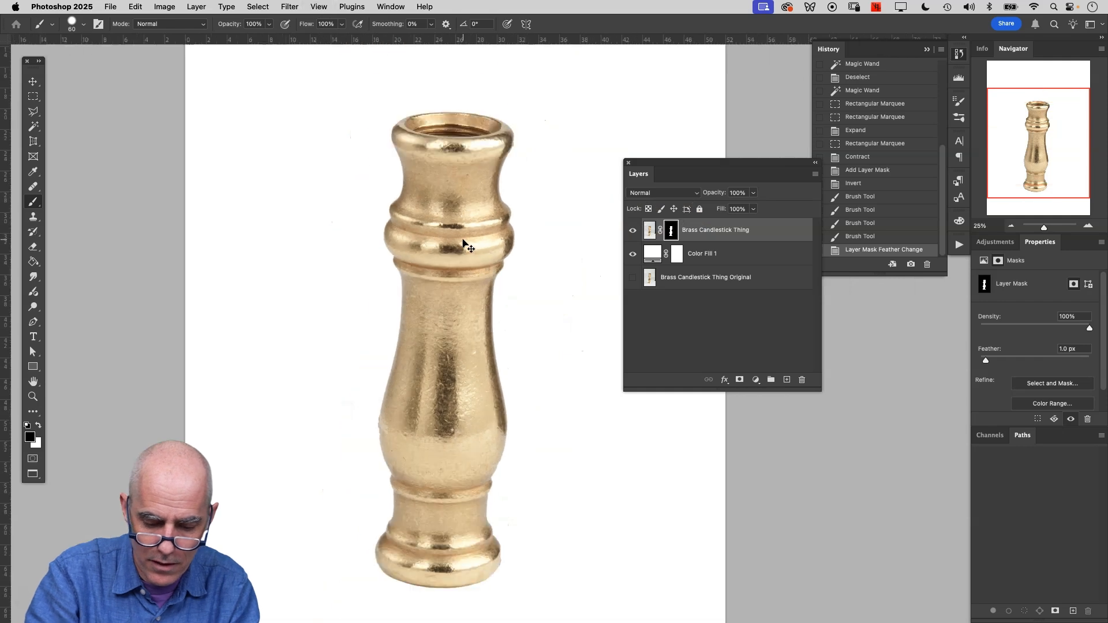
scroll(463, 243, right, 3)
key(super+minus)
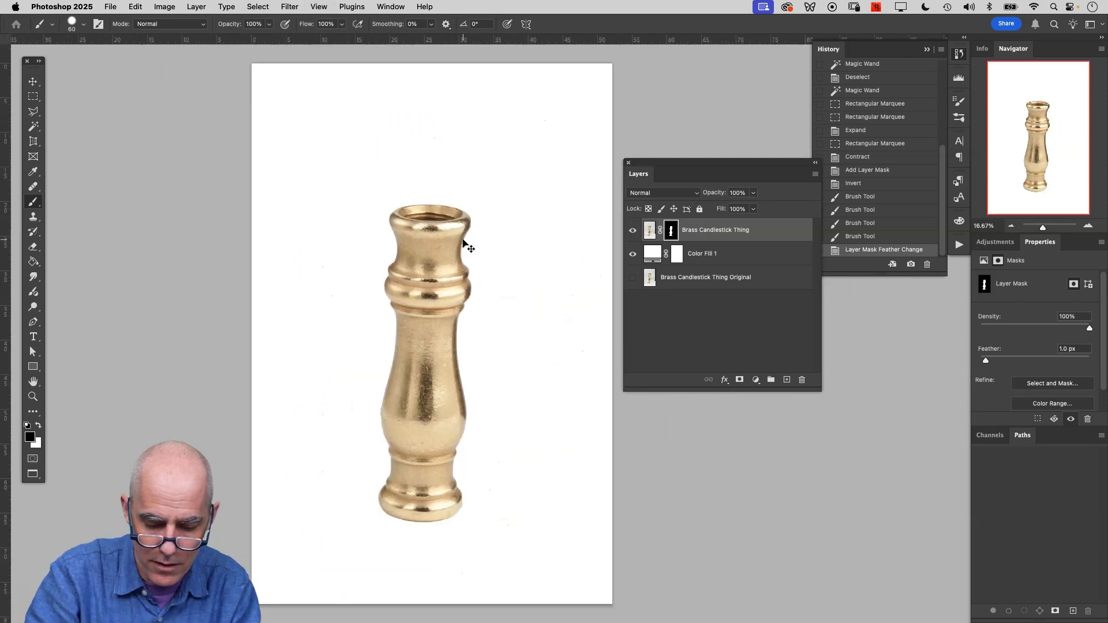
scroll(463, 242, right, 3)
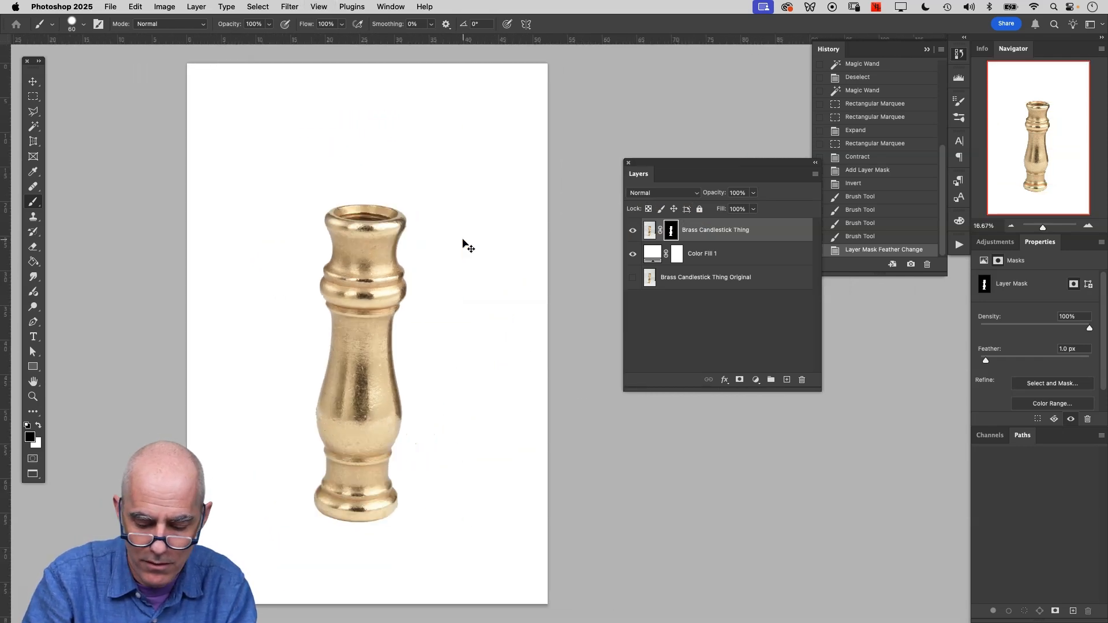
Toggle the red mask overlay on and off to check which areas the Brass Candlestick Thing layer mask hides
key(backslash)
key(backslash)
key(backslash)
key(backslash)
key(backslash)
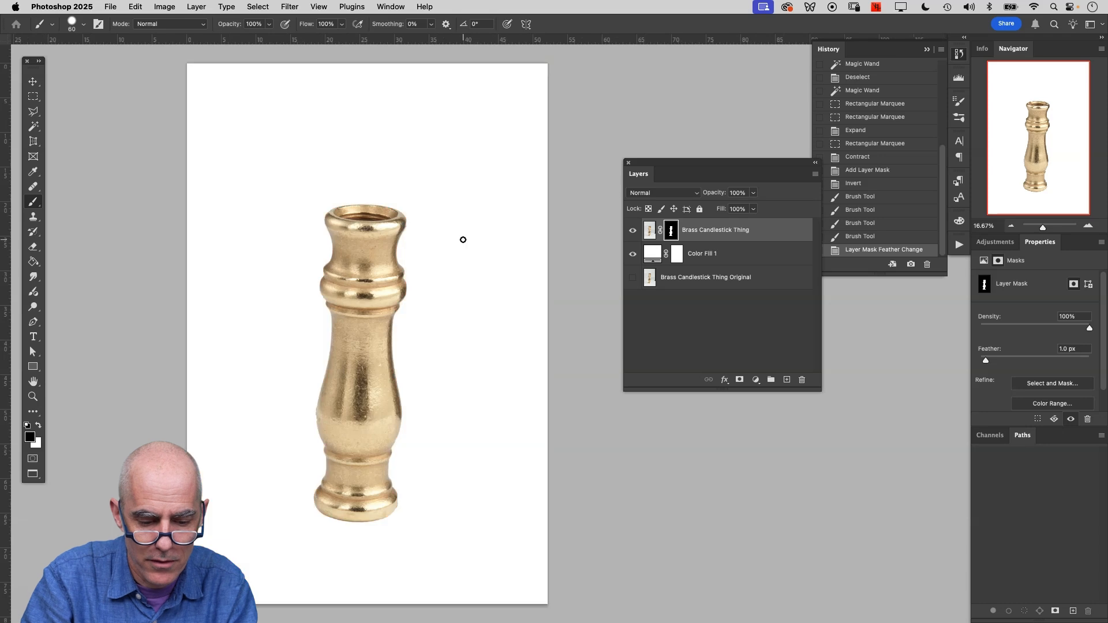
key(backslash)
key(backslash)
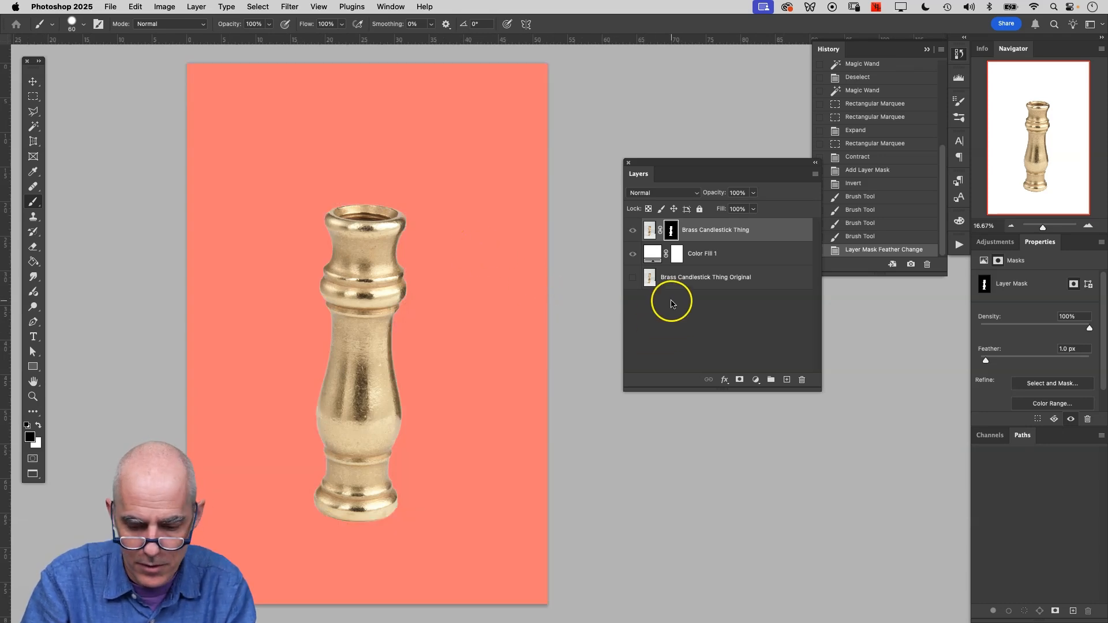
key(backslash)
Display the Brass Candlestick Thing layer mask alone in black and white and examine its silhouette and edges along the full height
alt+click(672, 234)
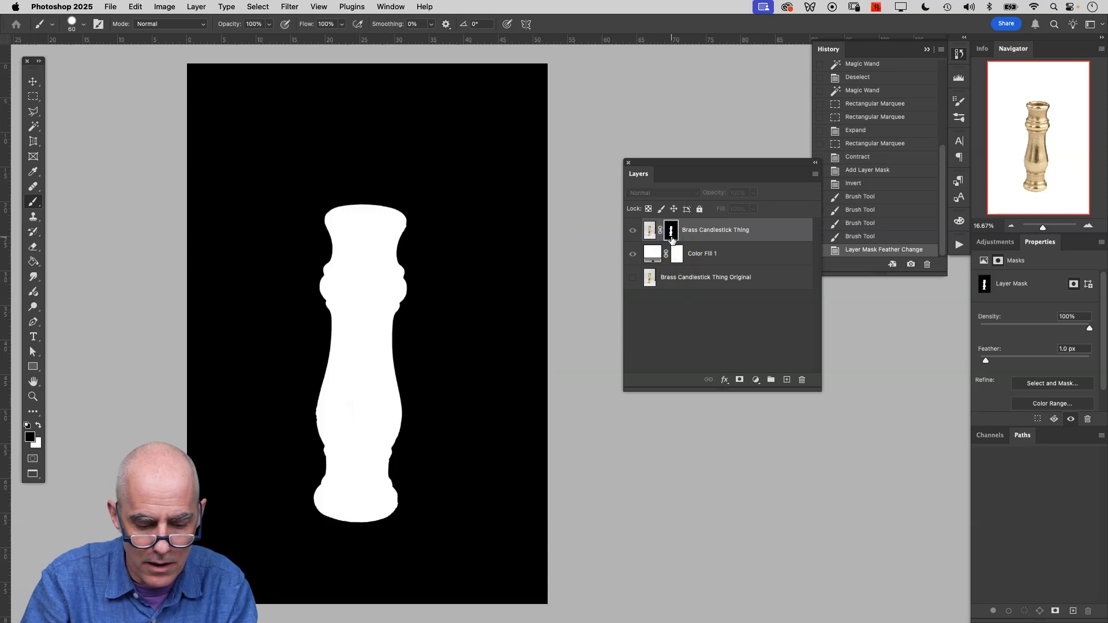
scroll(563, 340, up, 1)
scroll(563, 340, up, 2)
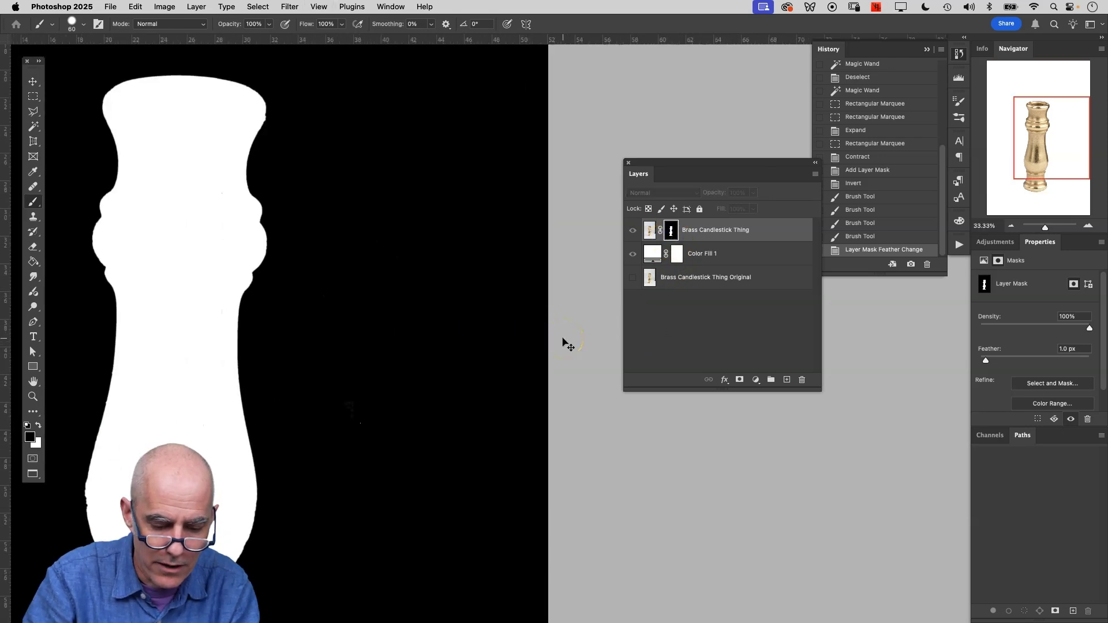
scroll(412, 221, up, 5)
scroll(412, 221, left, 4)
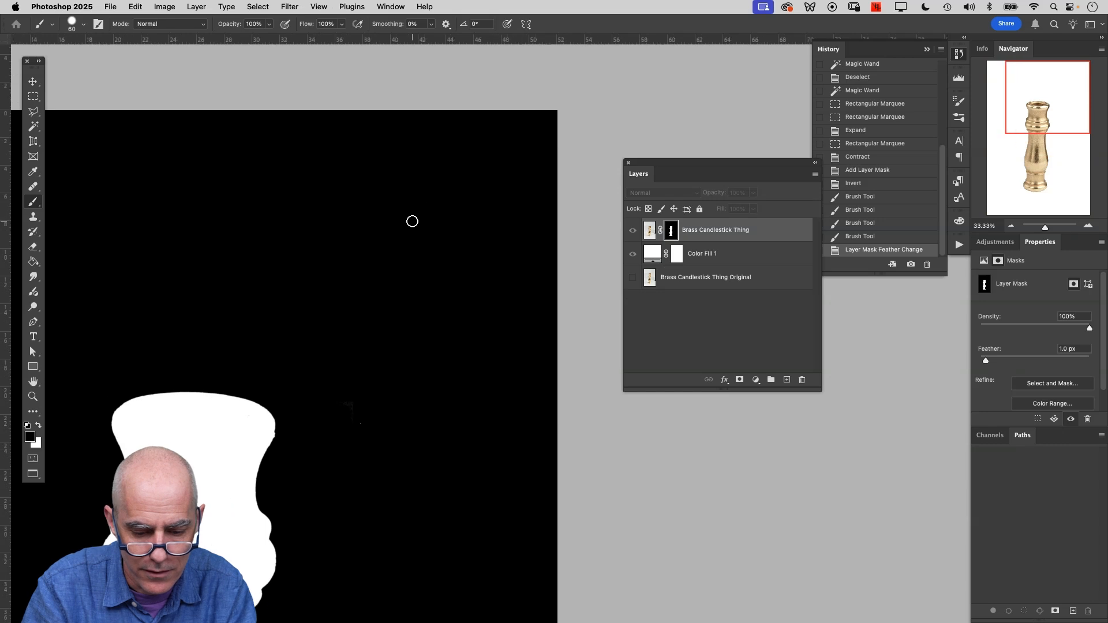
scroll(412, 221, down, 3)
scroll(412, 221, down, 10)
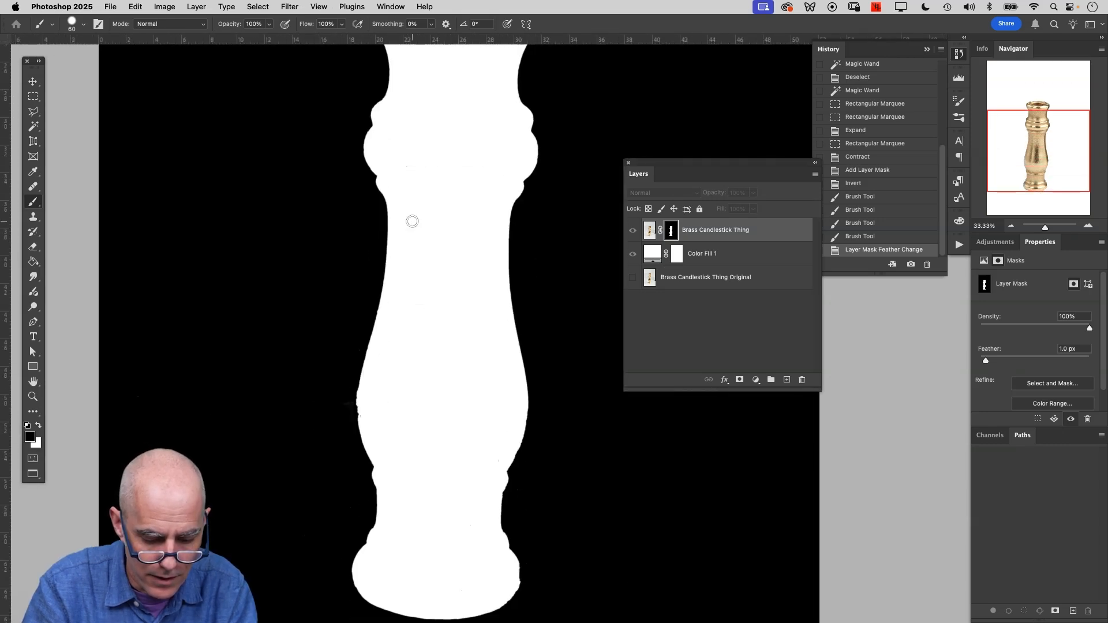
scroll(412, 221, right, 5)
scroll(412, 221, up, 8)
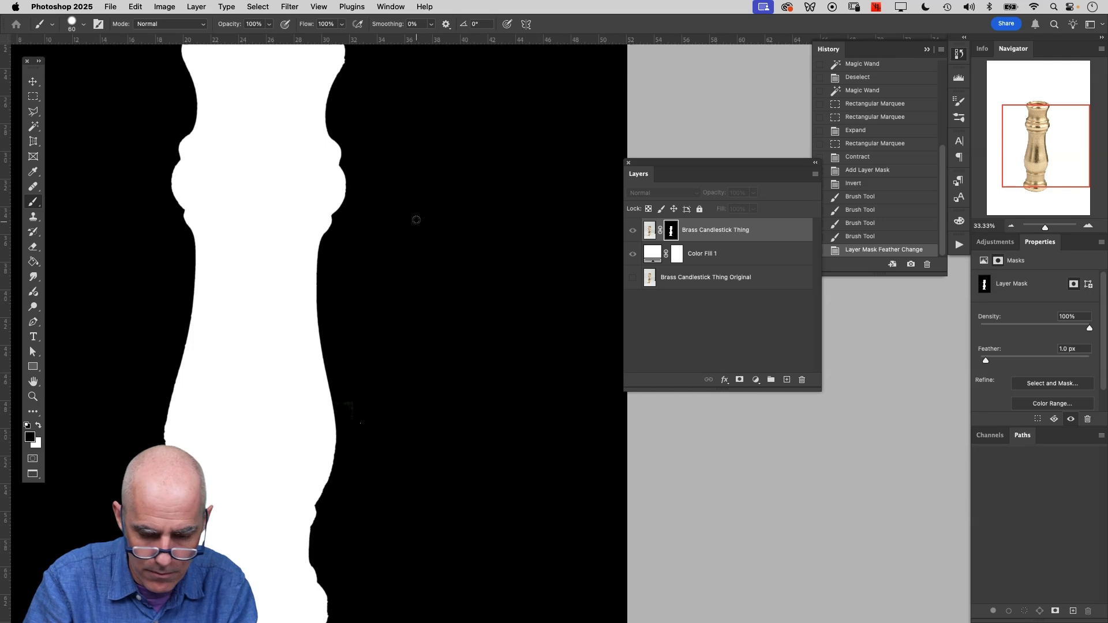
Return from the mask-only view to the normal image and examine the upper half of the masked candlestick
alt+click(671, 230)
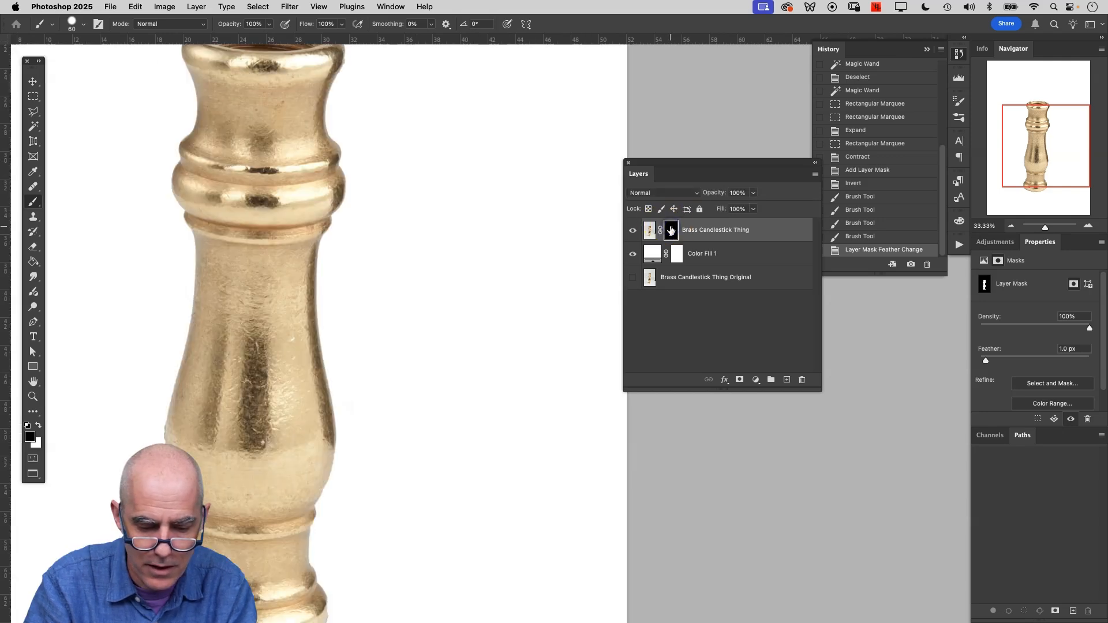
scroll(449, 220, up, 4)
scroll(449, 220, left, 3)
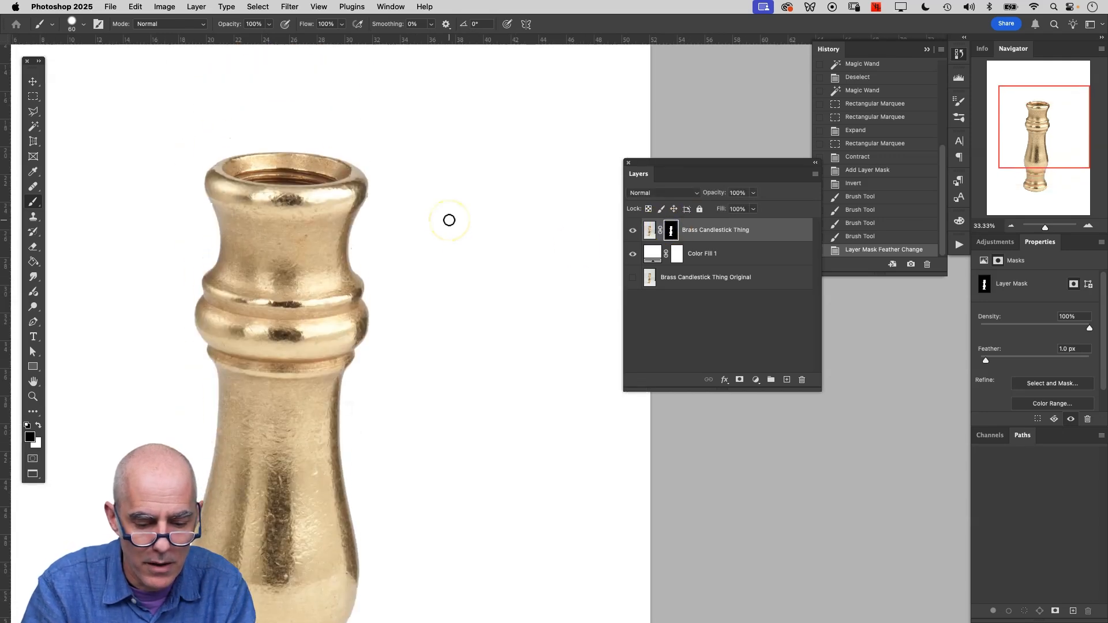
scroll(449, 220, left, 1)
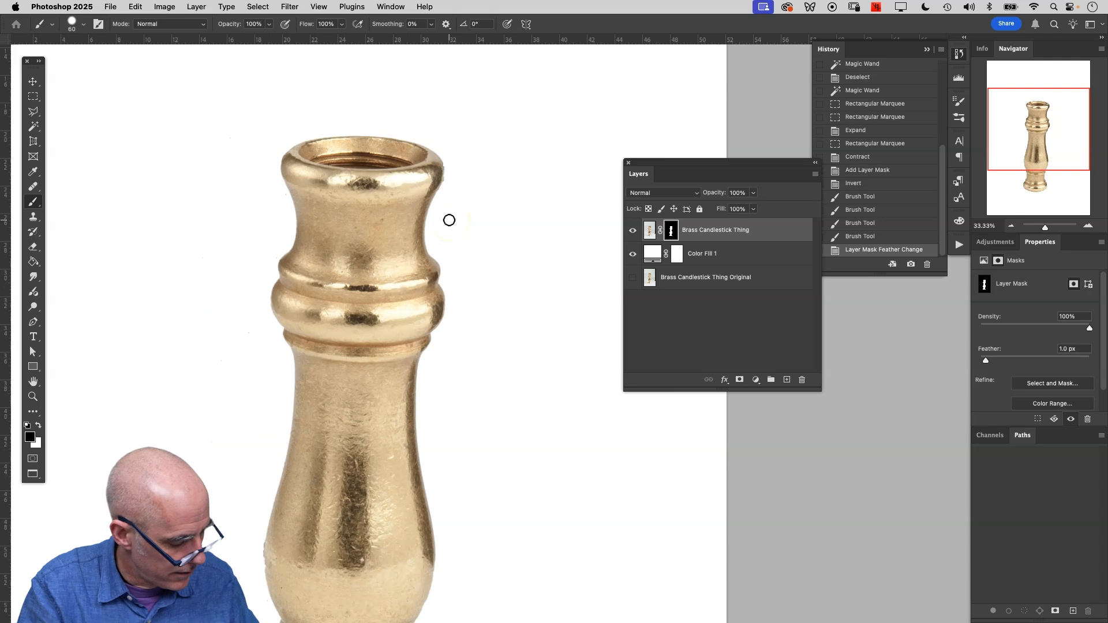